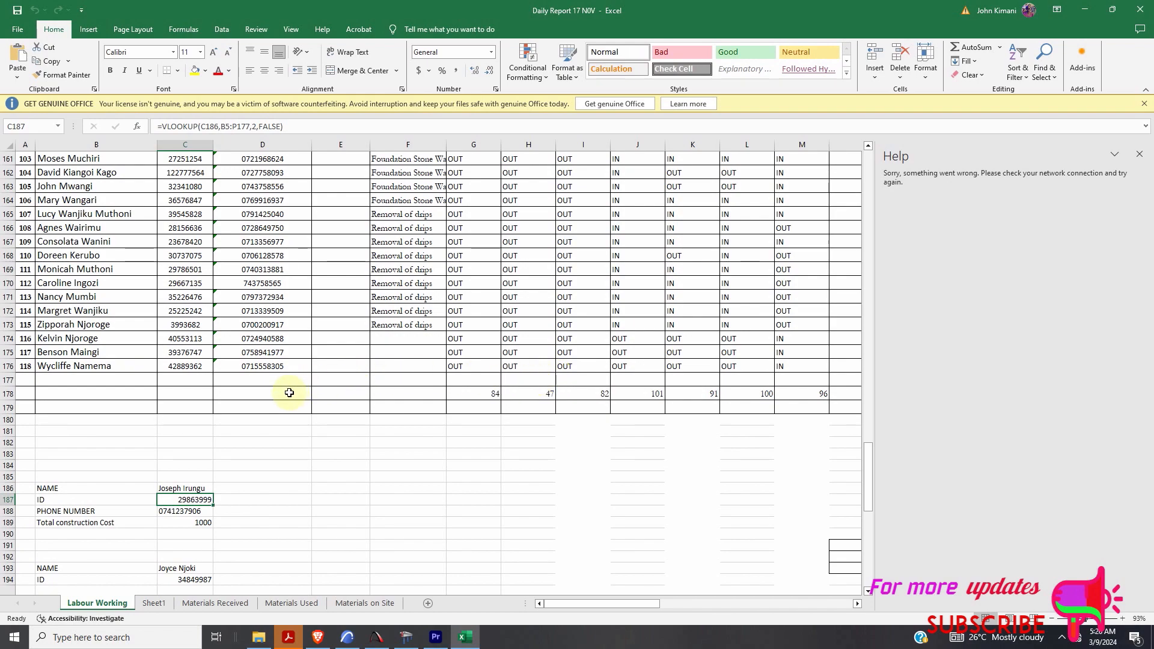
- Inspect C187's ID lookup =VLOOKUP(C186,B5:P177,2,FALSE), which uses the name in C186
scroll(215, 456, "down", 1)
left_click(204, 449)
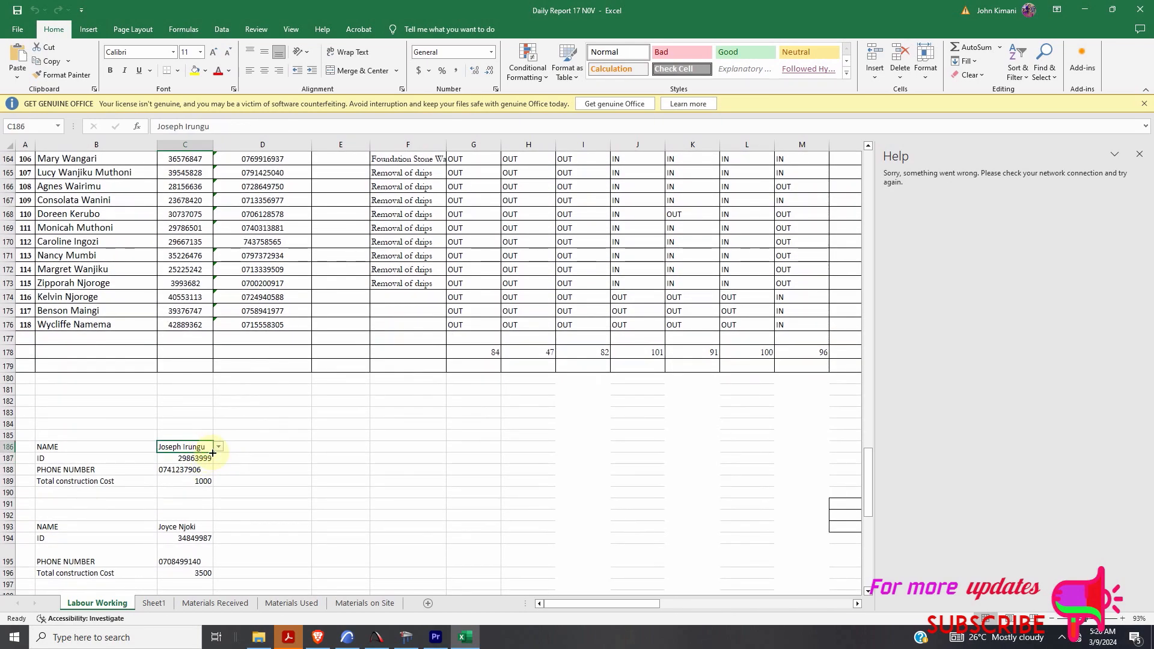
double_click(201, 458)
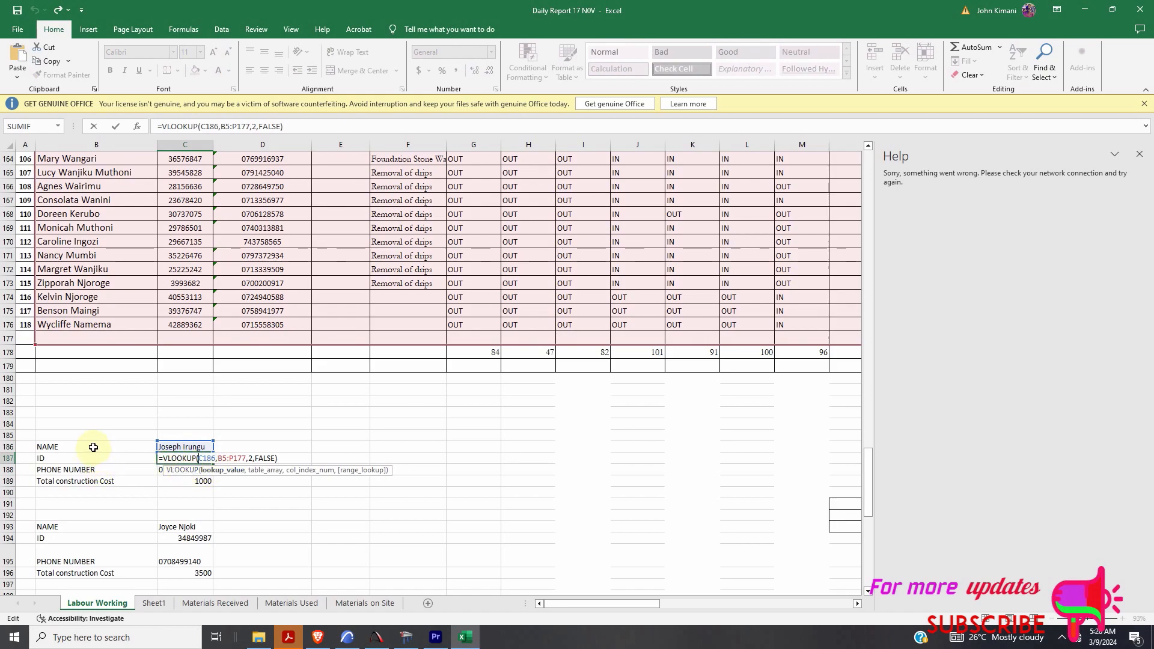
scroll(304, 329, "up", 16)
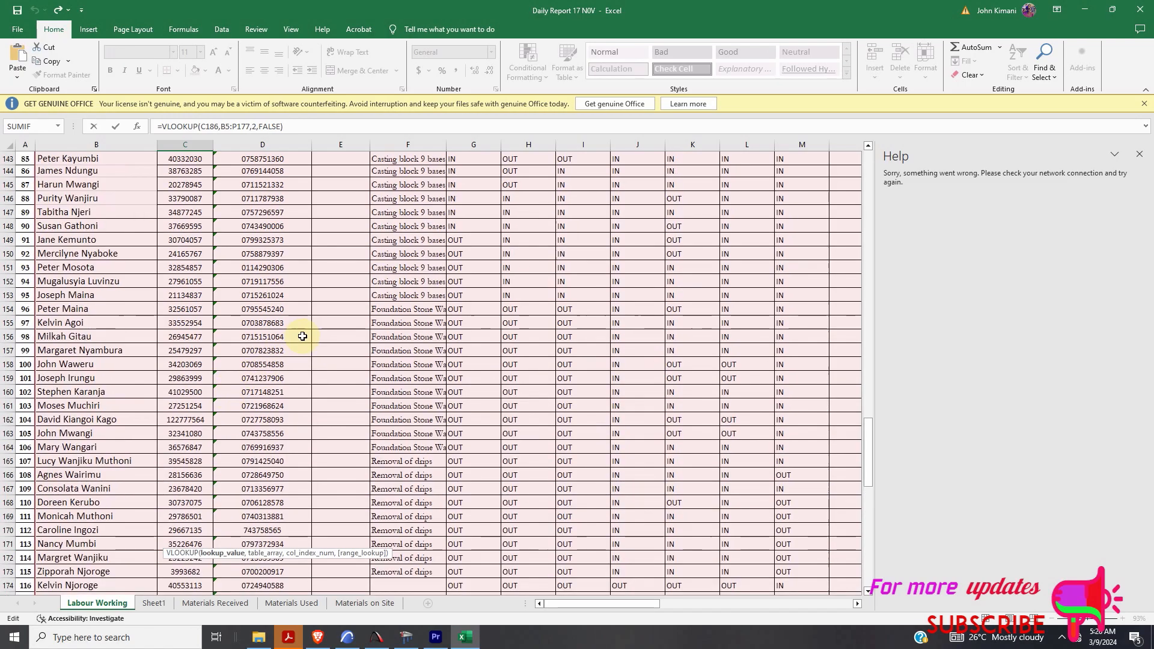
scroll(440, 278, "up", 20)
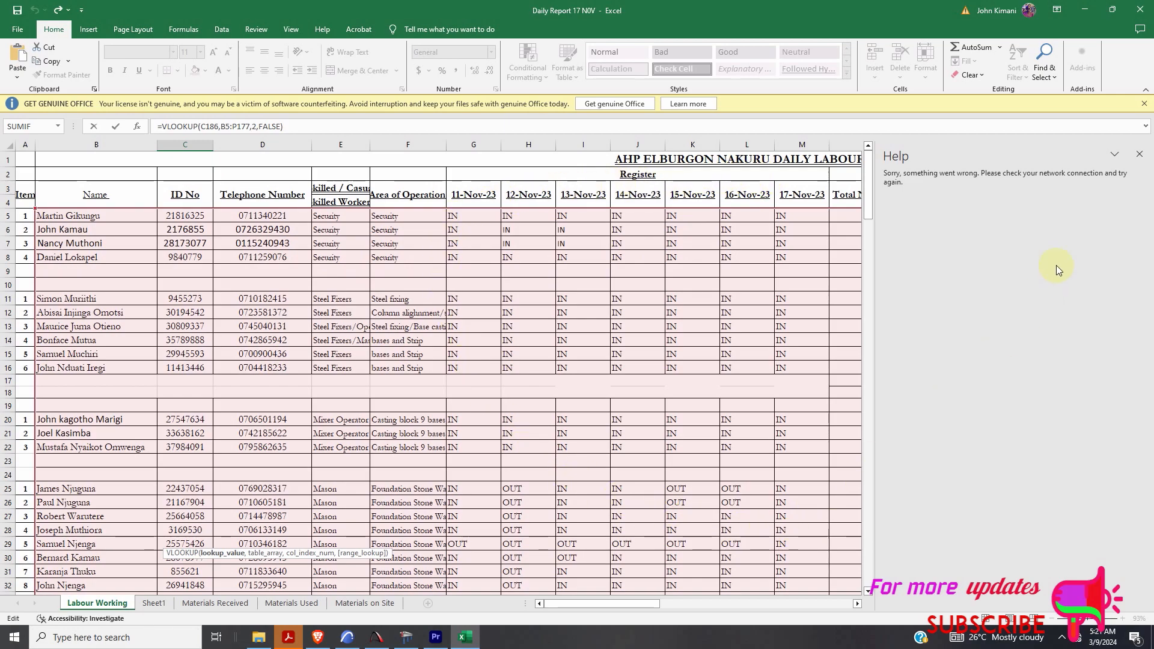
- Close the Help pane and scroll through the labour report to view columns N and O
left_click(1139, 154)
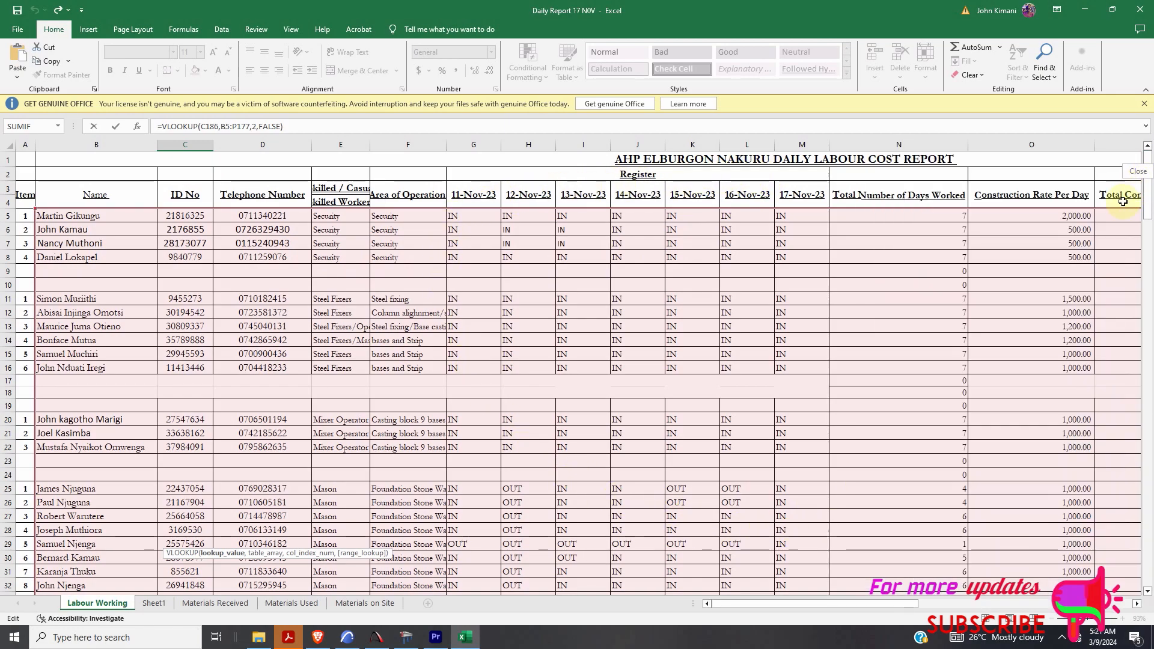
scroll(966, 489, "down", 6)
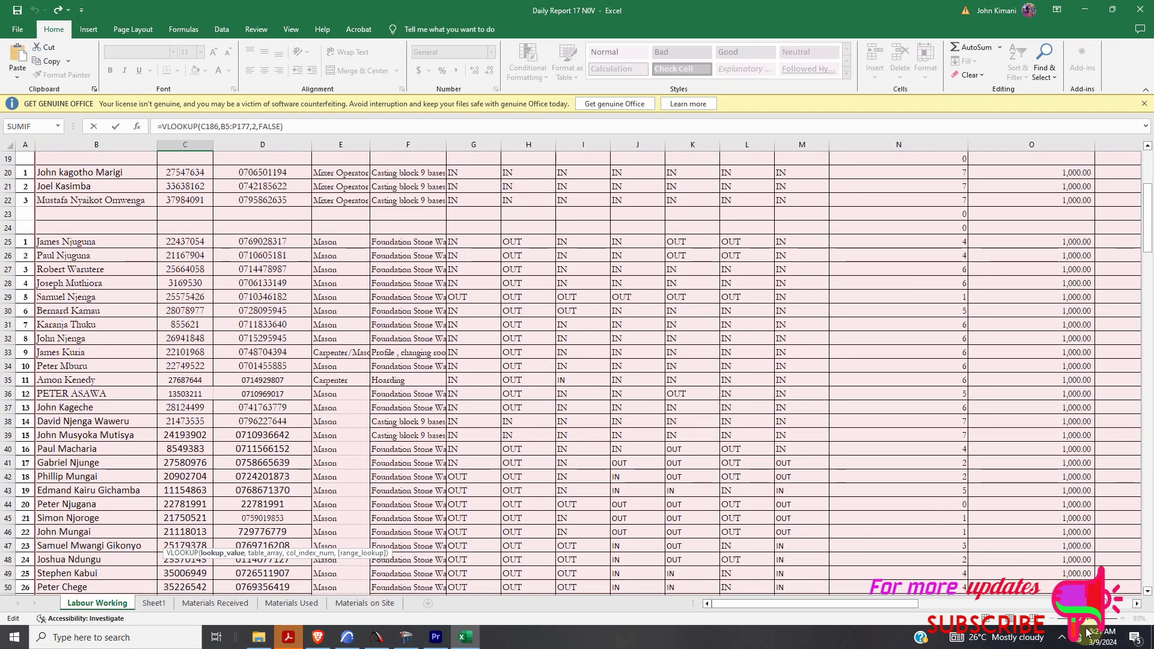
scroll(475, 433, "down", 20)
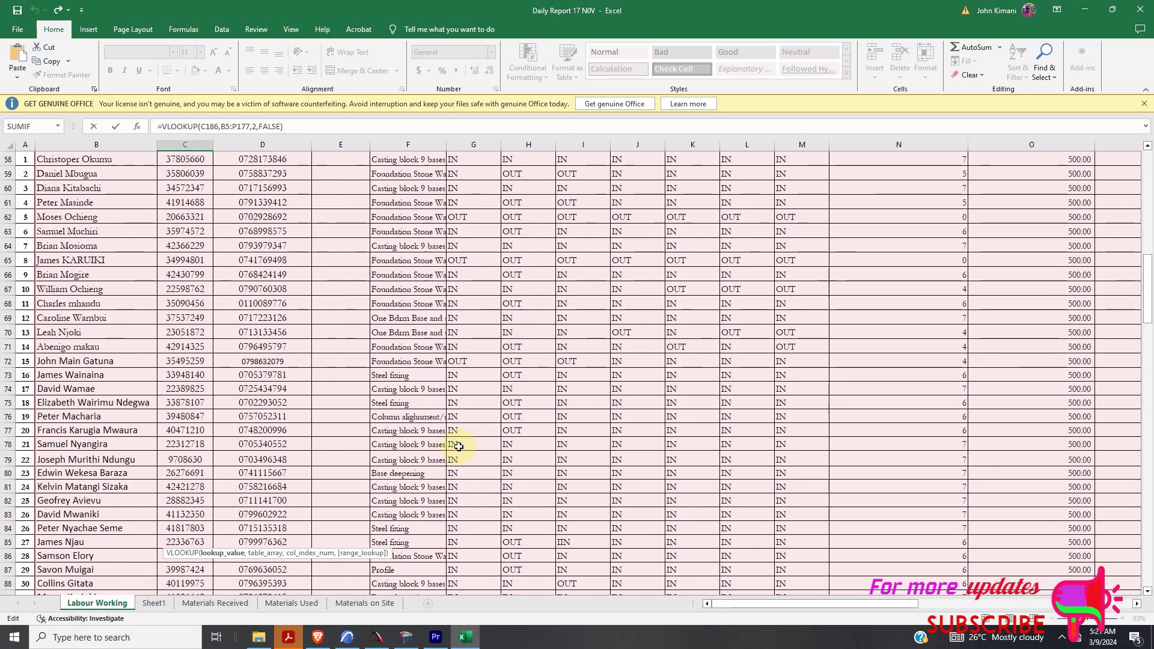
scroll(455, 448, "down", 13)
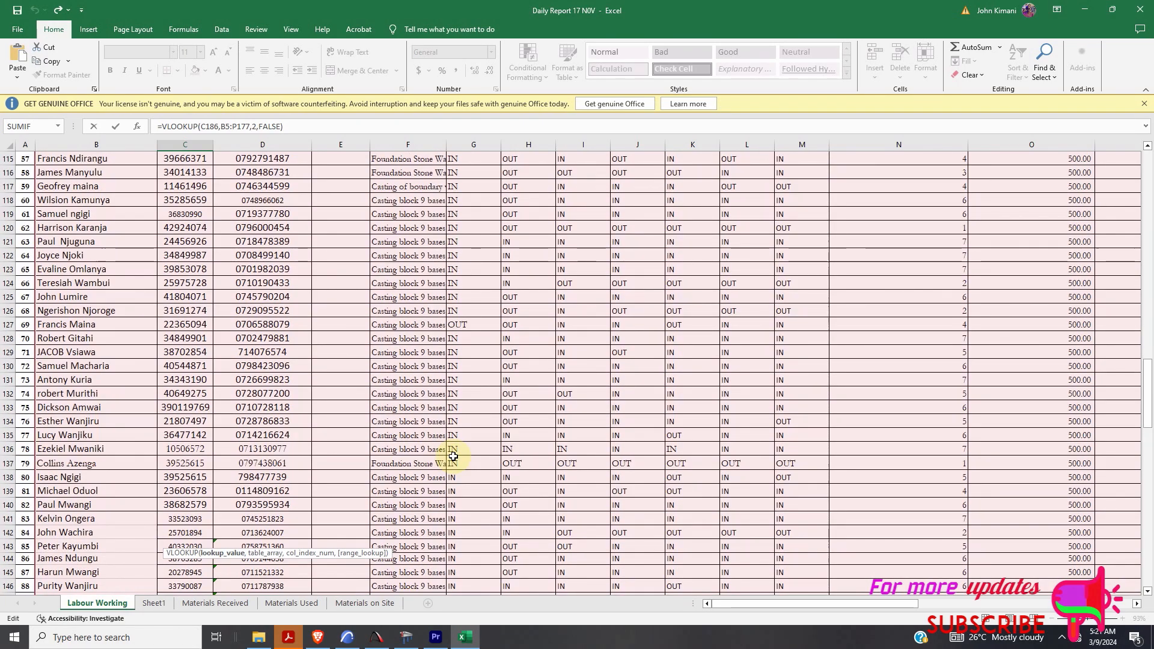
scroll(453, 457, "down", 11)
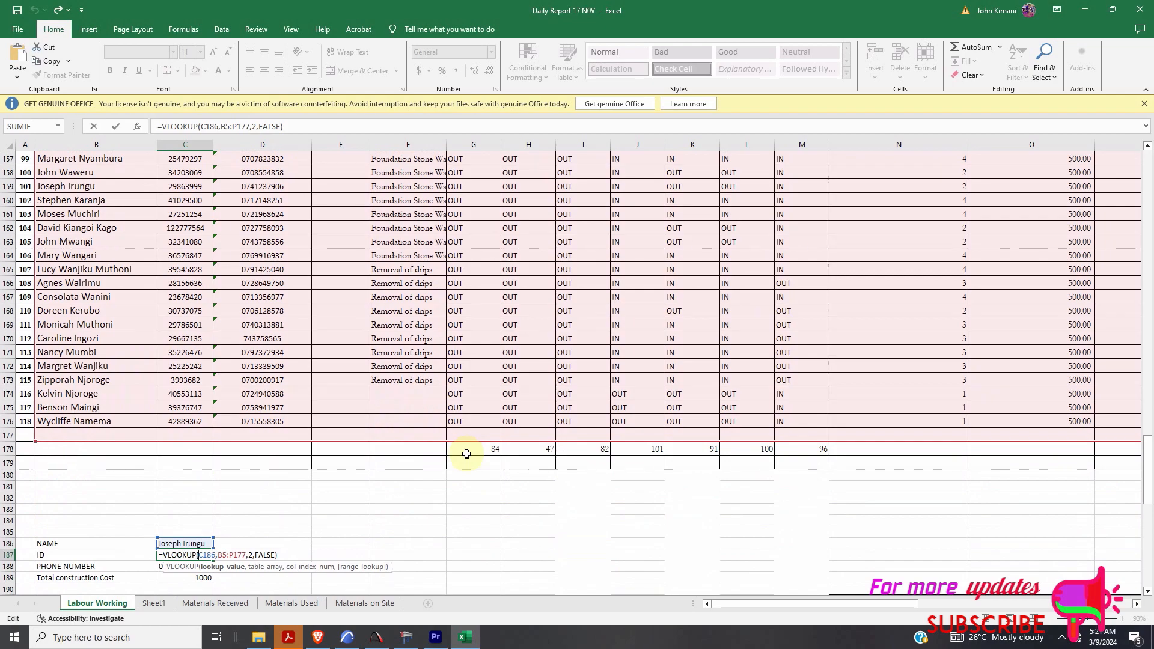
scroll(467, 453, "down", 2)
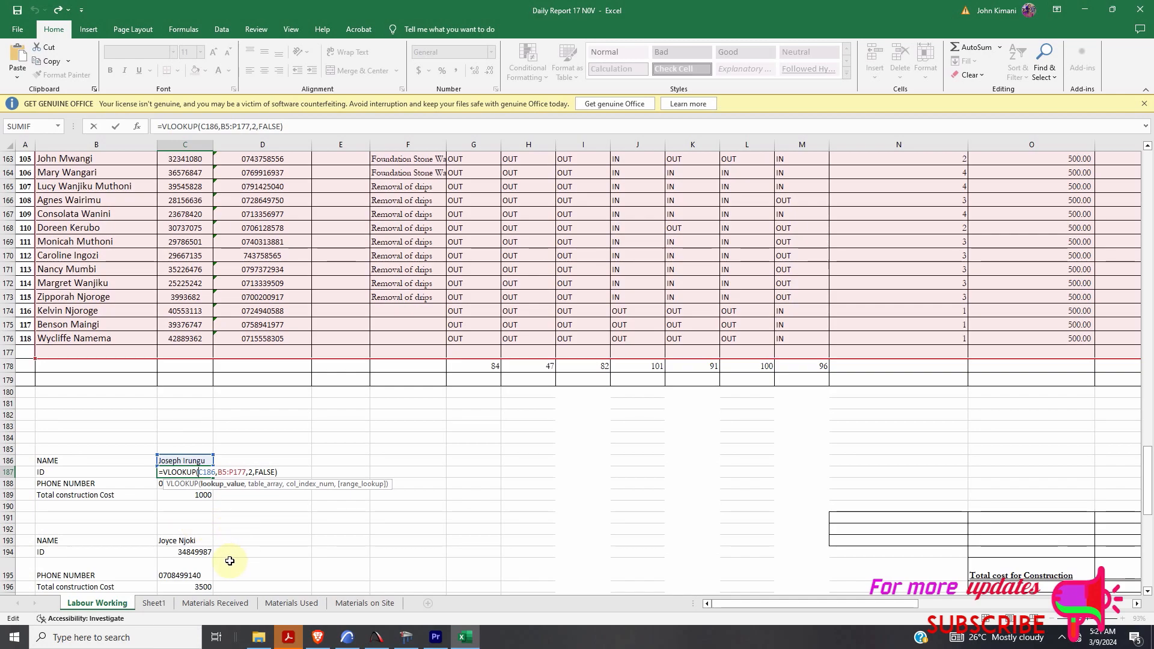
scroll(229, 522, "up", 8)
scroll(228, 497, "up", 16)
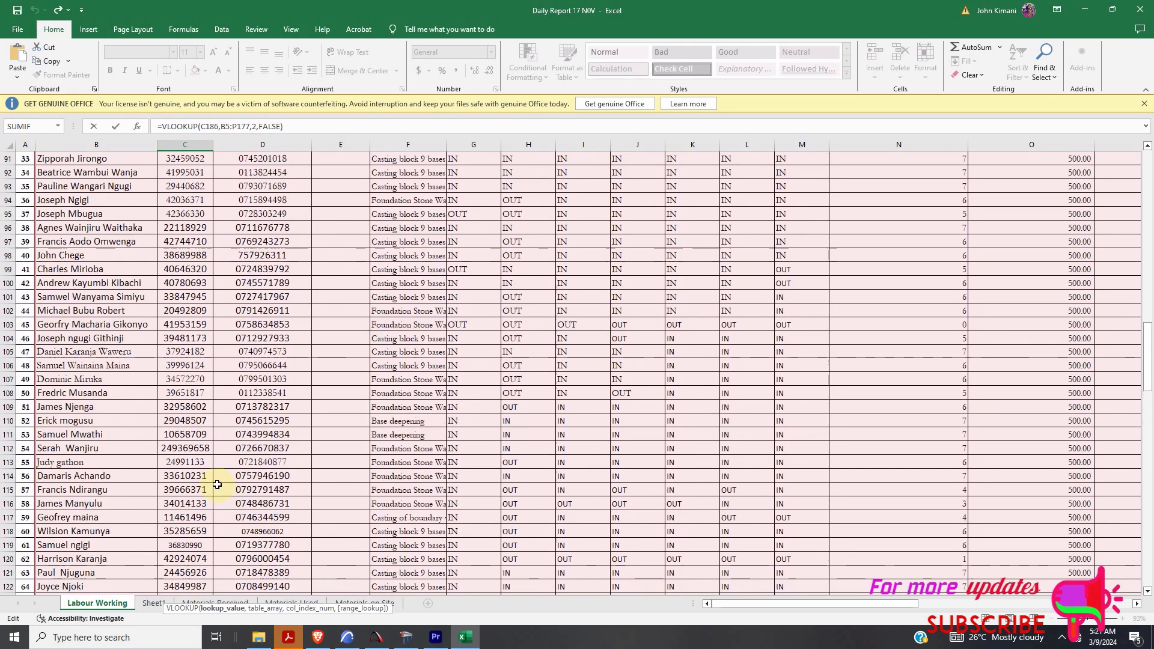
scroll(217, 484, "up", 16)
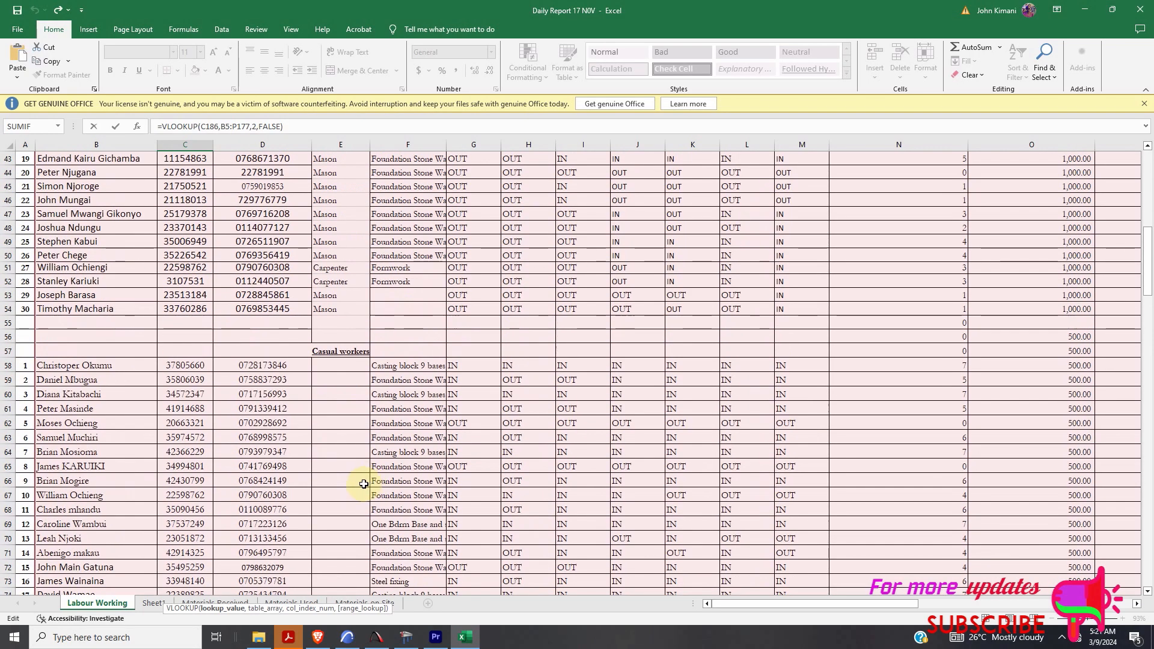
- Cancel editing C187's lookup formula and scroll back up to the report table
key("Escape")
scroll(363, 484, "up", 3)
scroll(397, 447, "up", 20)
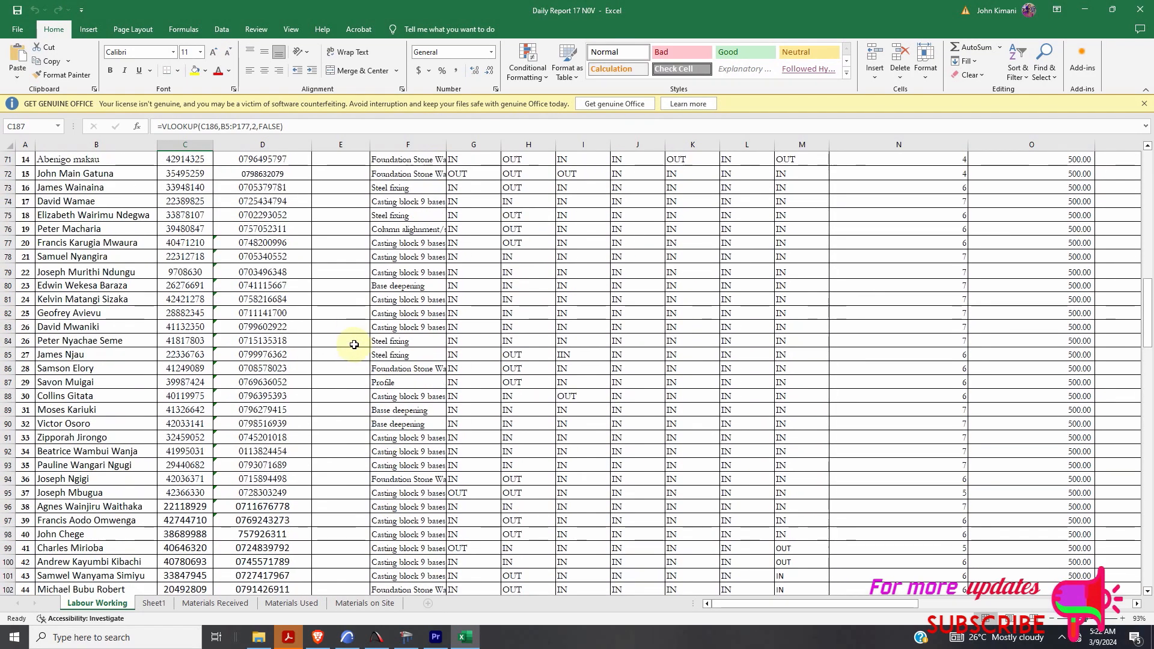
scroll(354, 344, "up", 20)
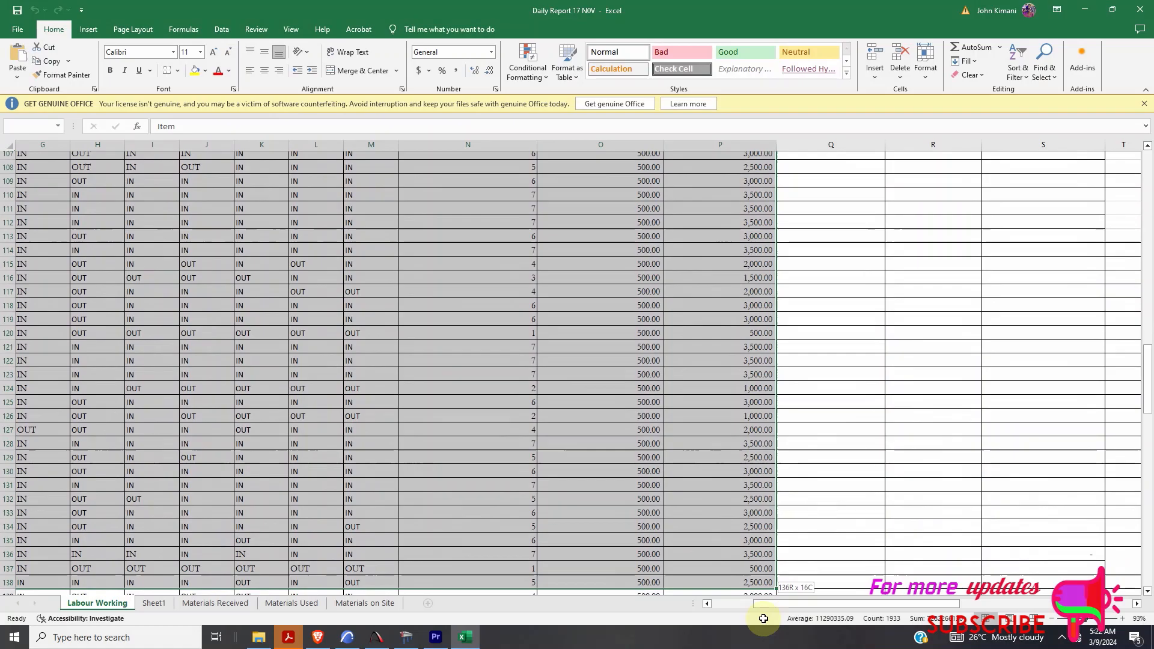
- Copy the report table through row 176 and add a new blank Sheet5
left_click_drag(763, 618, 773, 517)
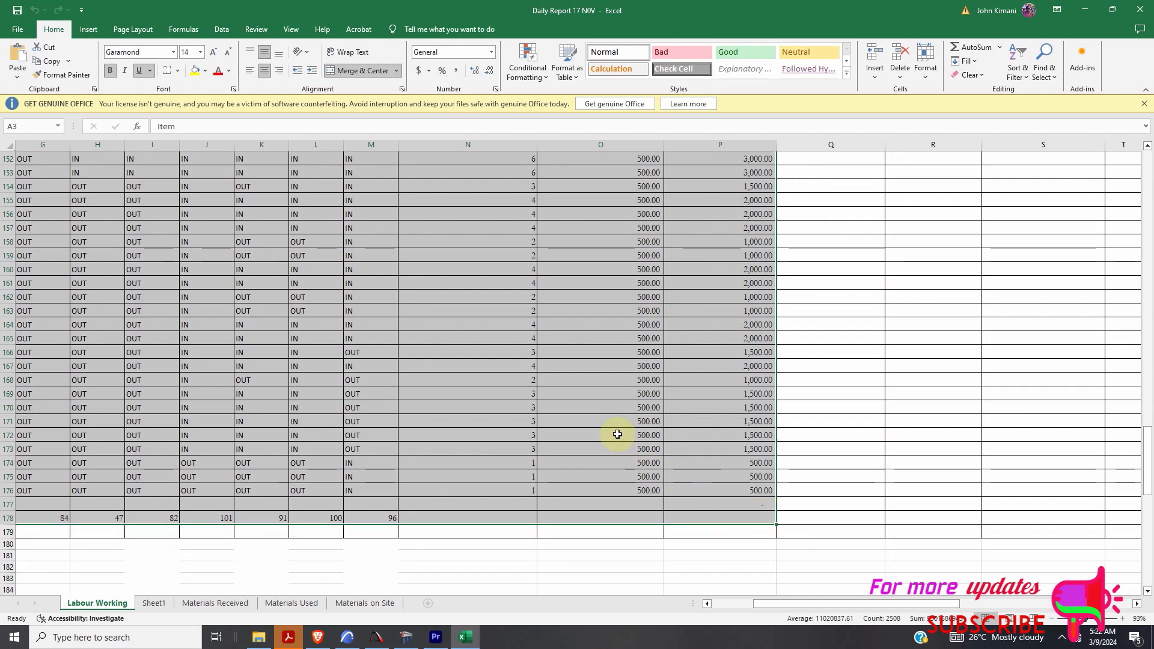
right_click(590, 352)
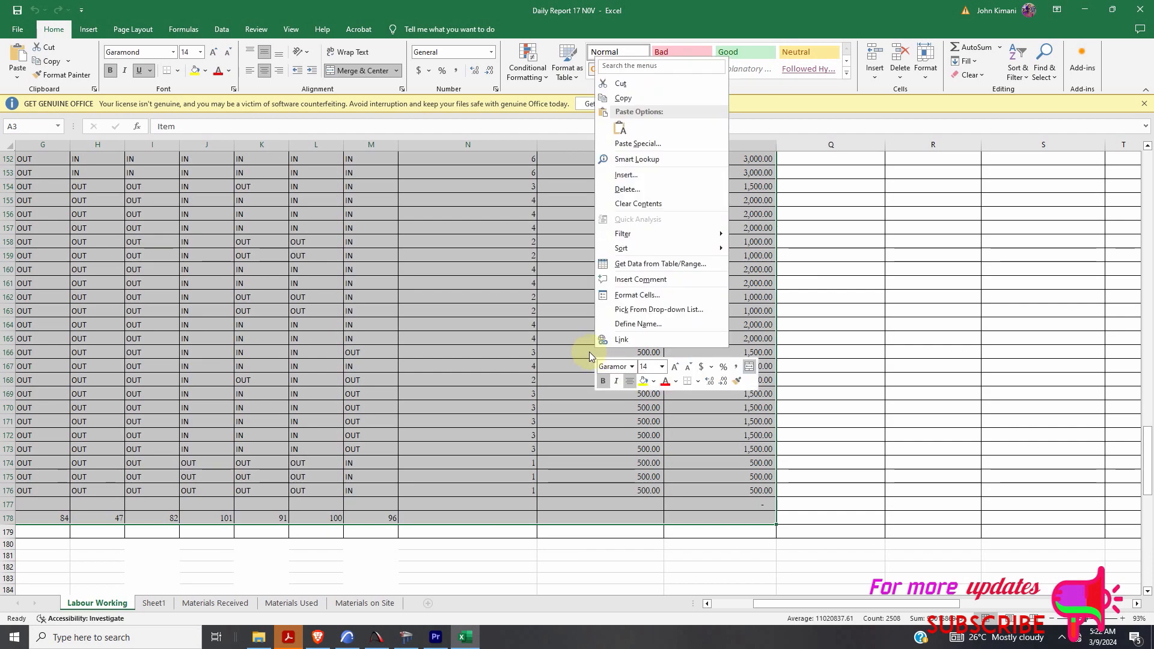
left_click(626, 99)
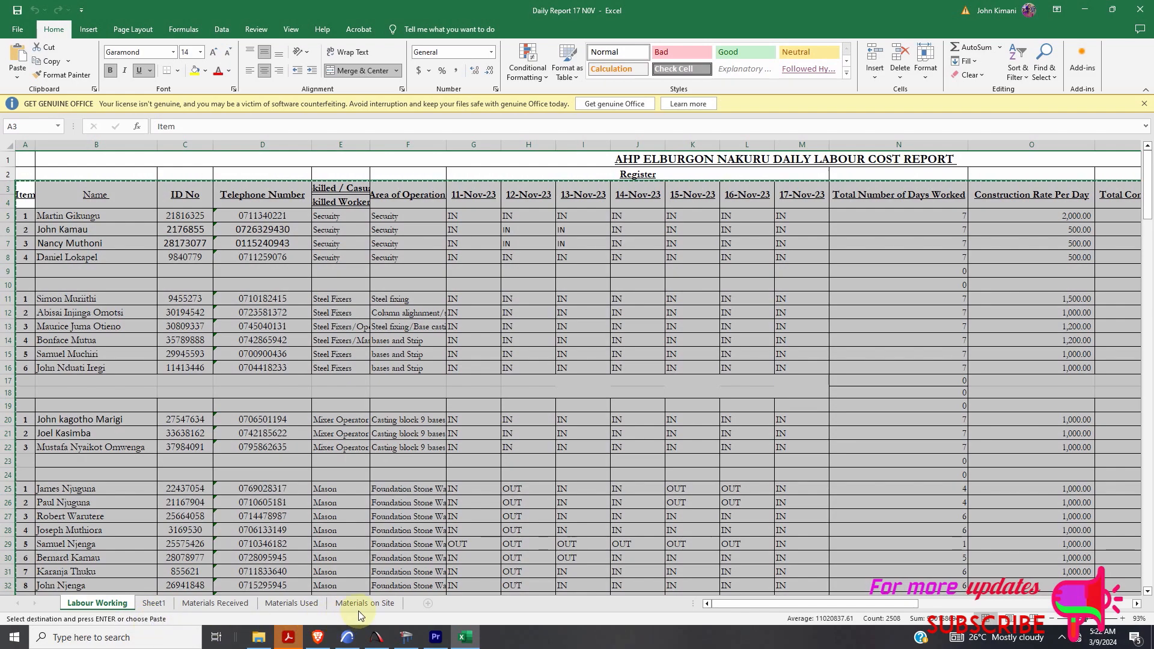
left_click(427, 603)
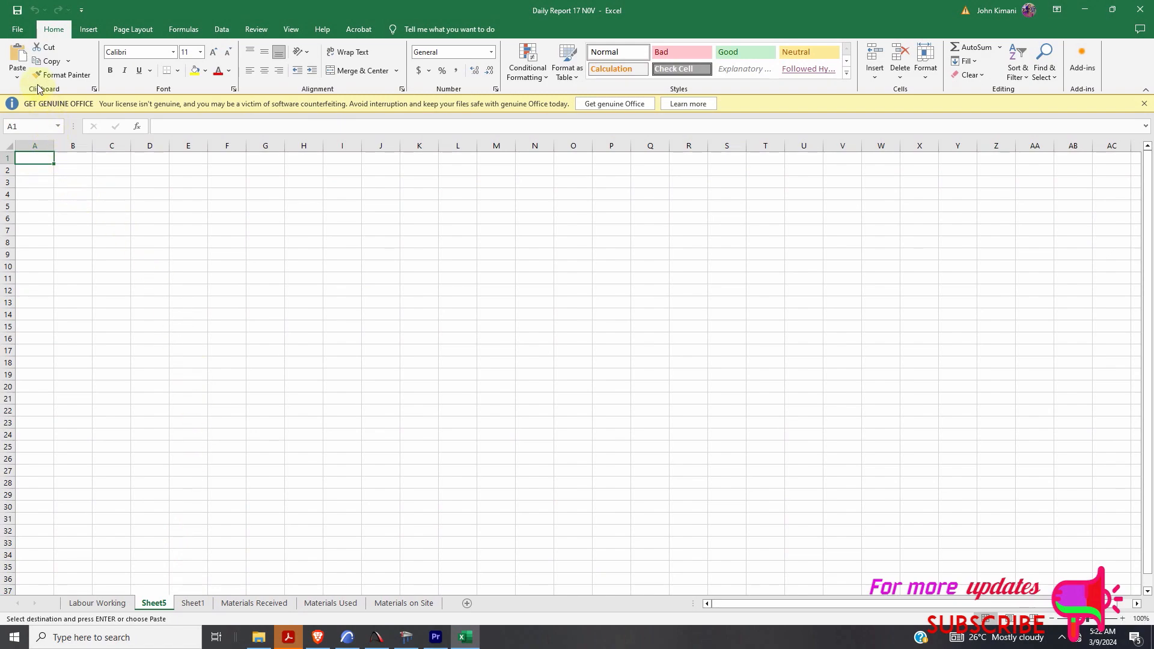
- Paste the copied report transposed into Sheet5 and check the ID and telephone values in C3 and C4
left_click(17, 77)
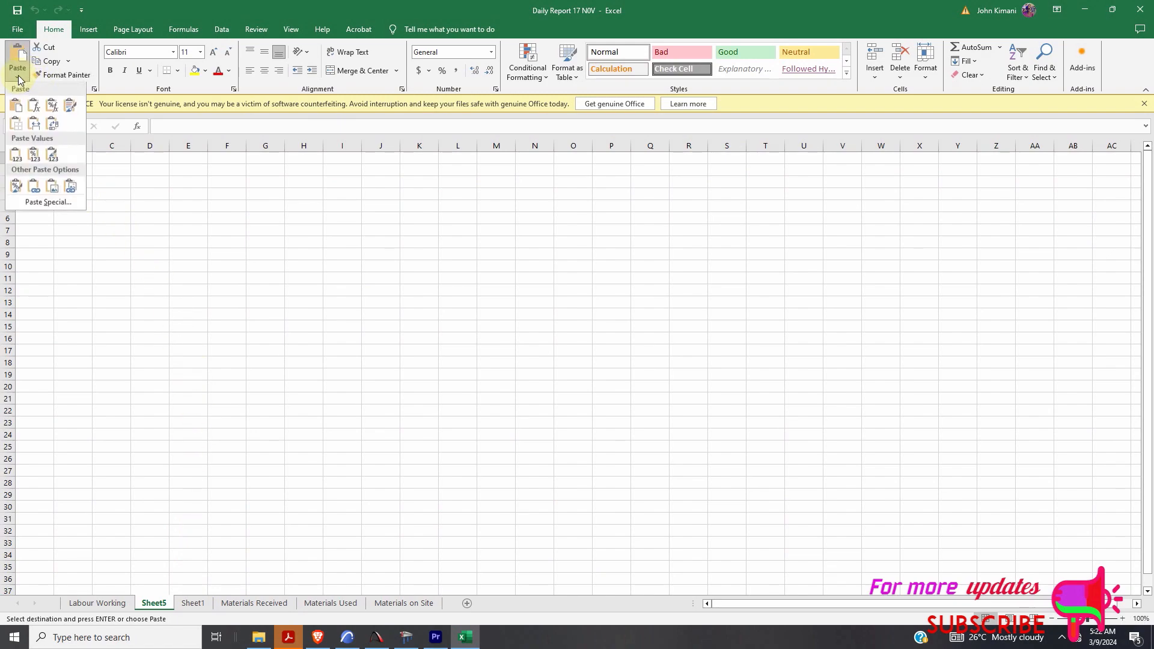
left_click(53, 125)
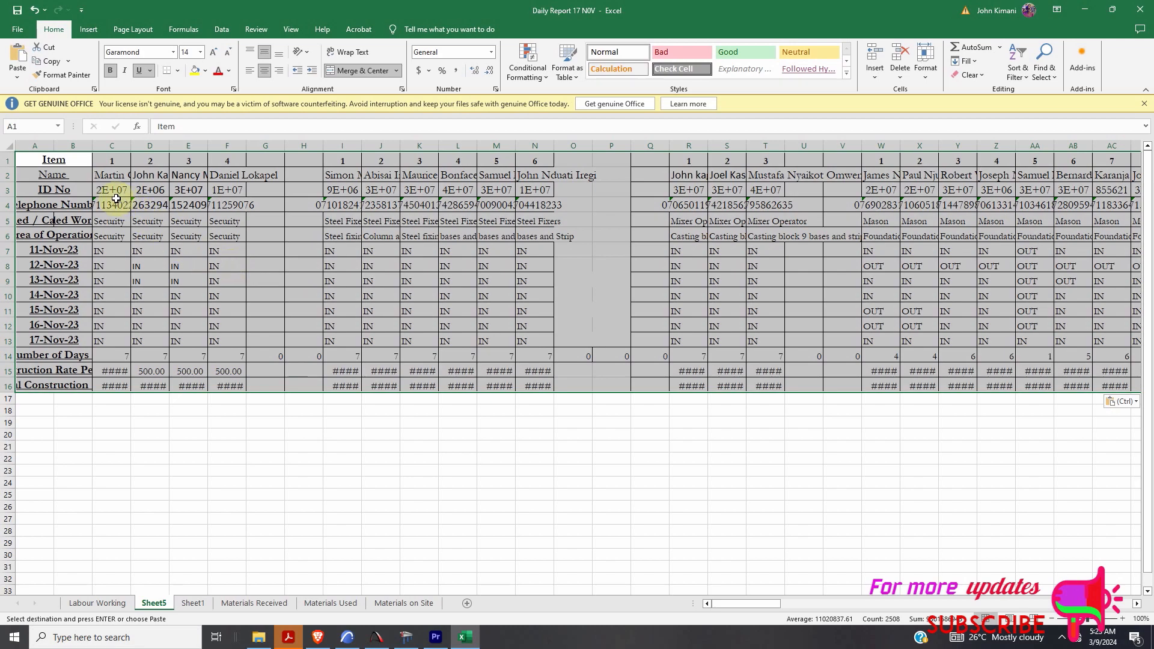
left_click(97, 189)
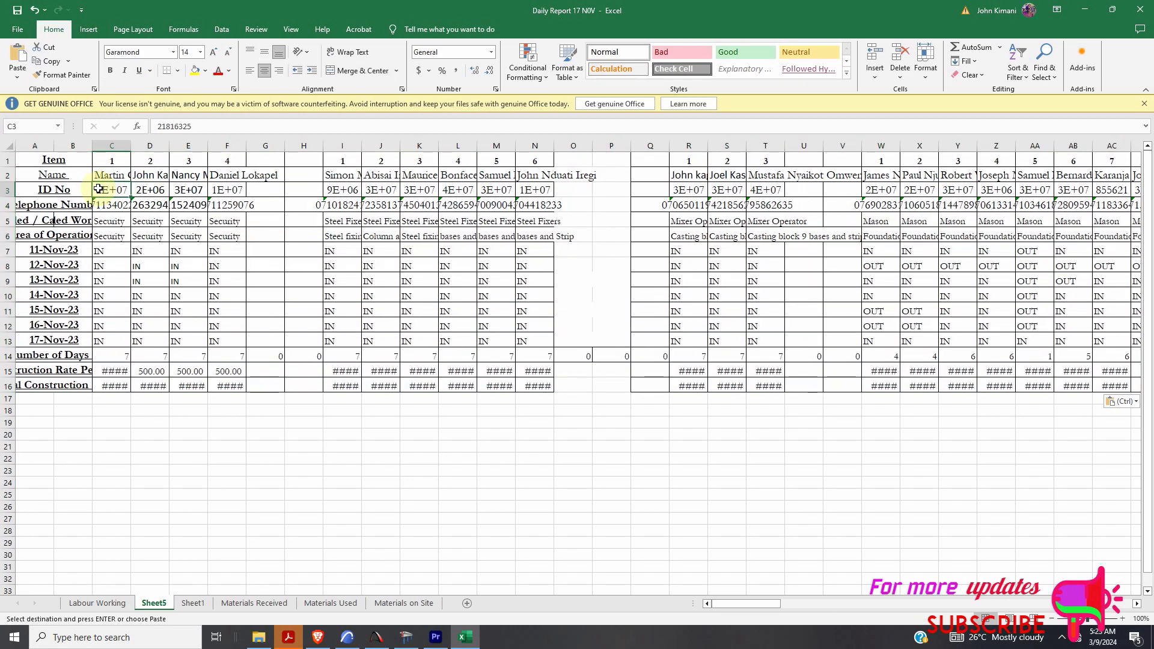
key("Down")
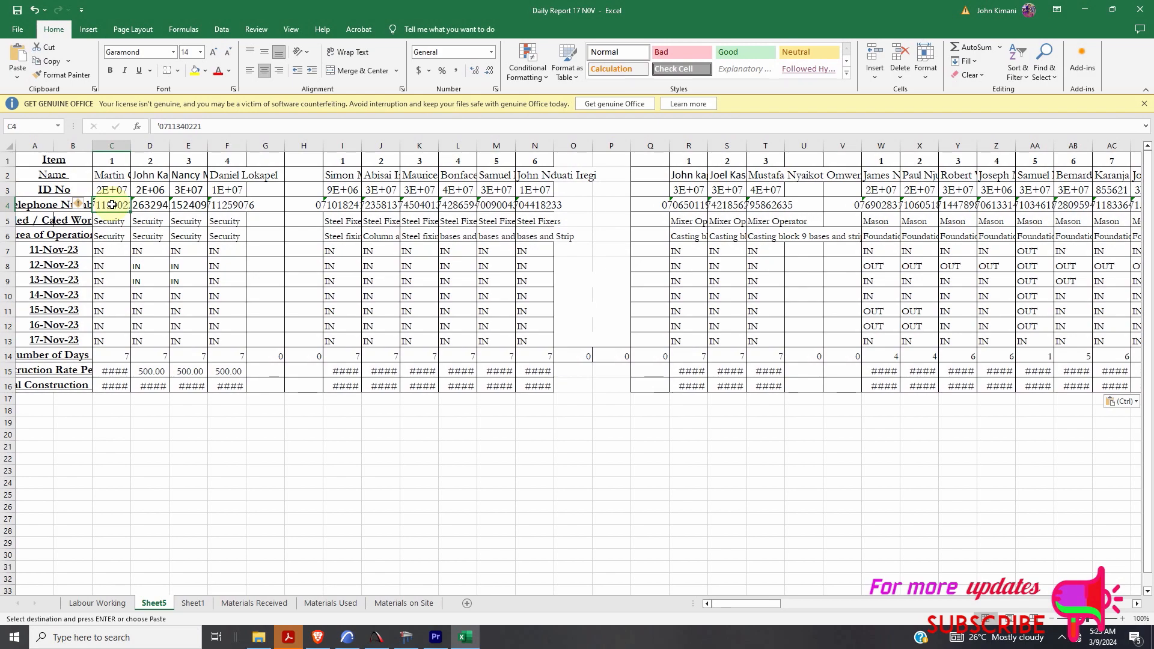
key("Up")
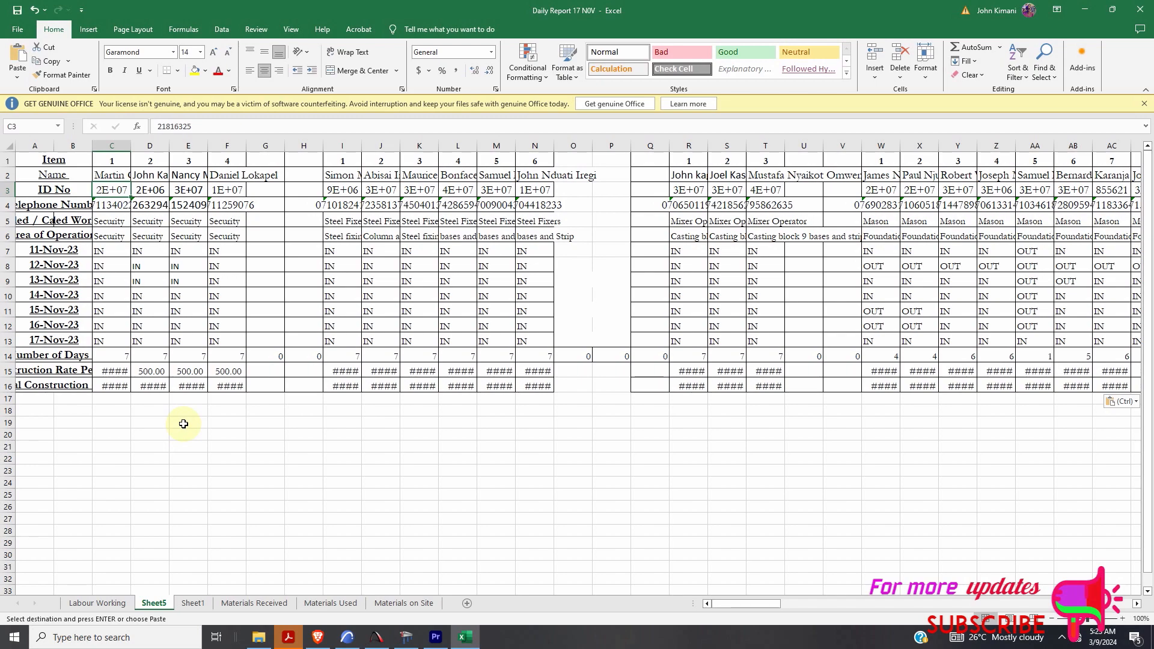
left_click(191, 470)
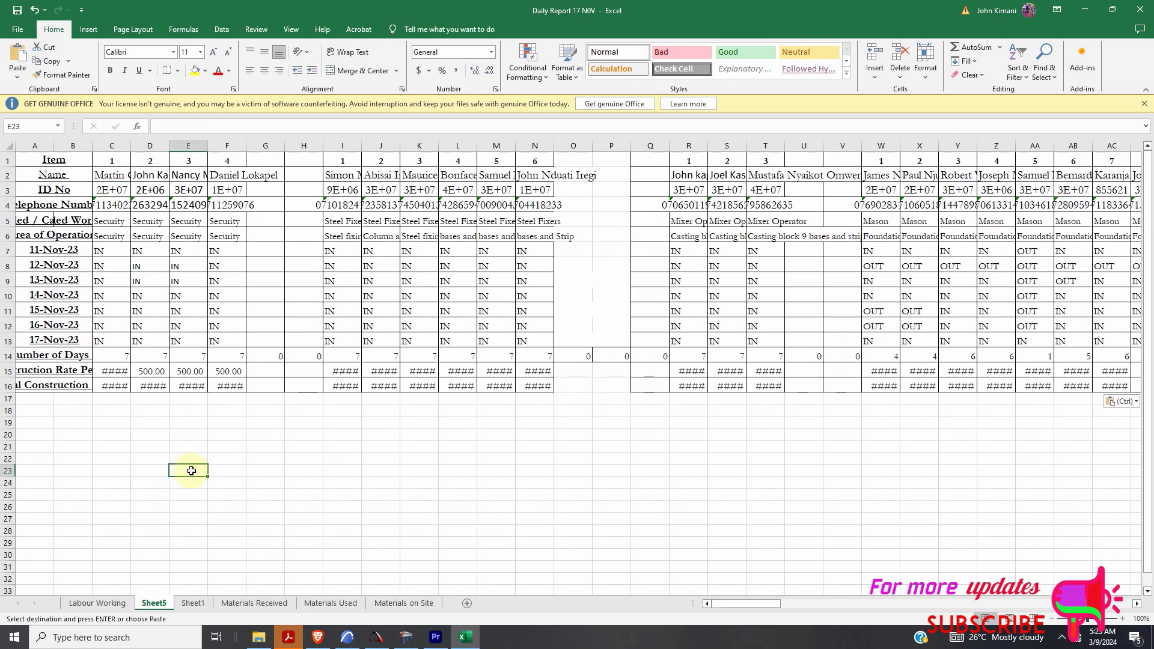
- Add headings Name, ID Number and Telephone Number in D23, E23 and F23
left_click(150, 472)
type("Name")
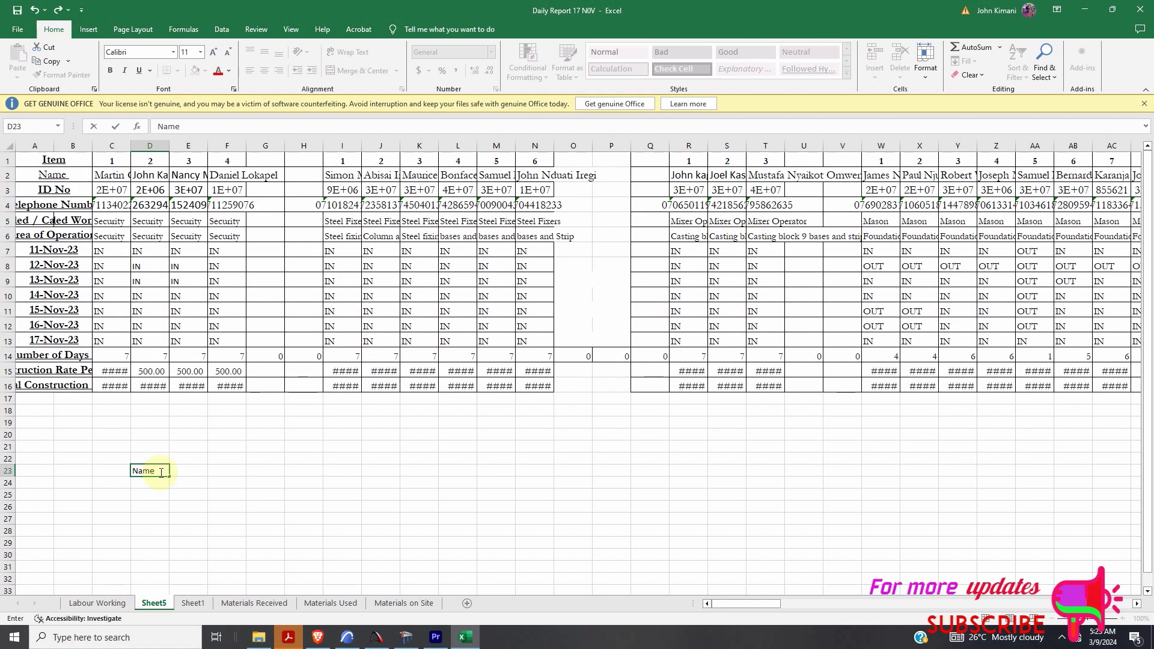
left_click(202, 474)
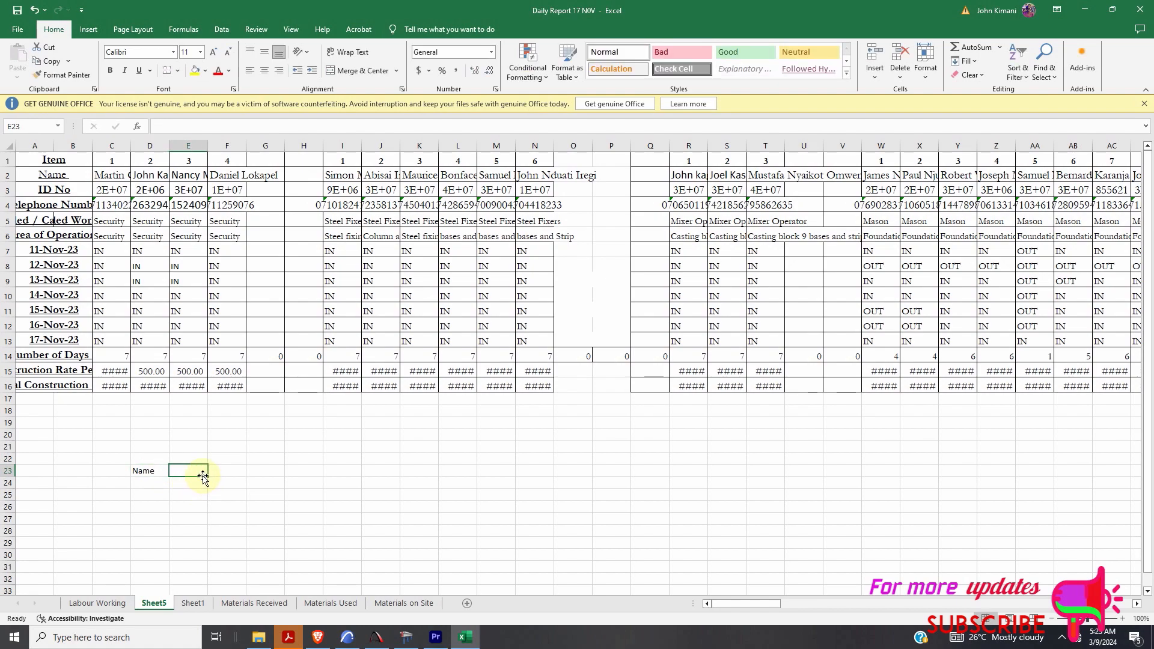
type("ID")
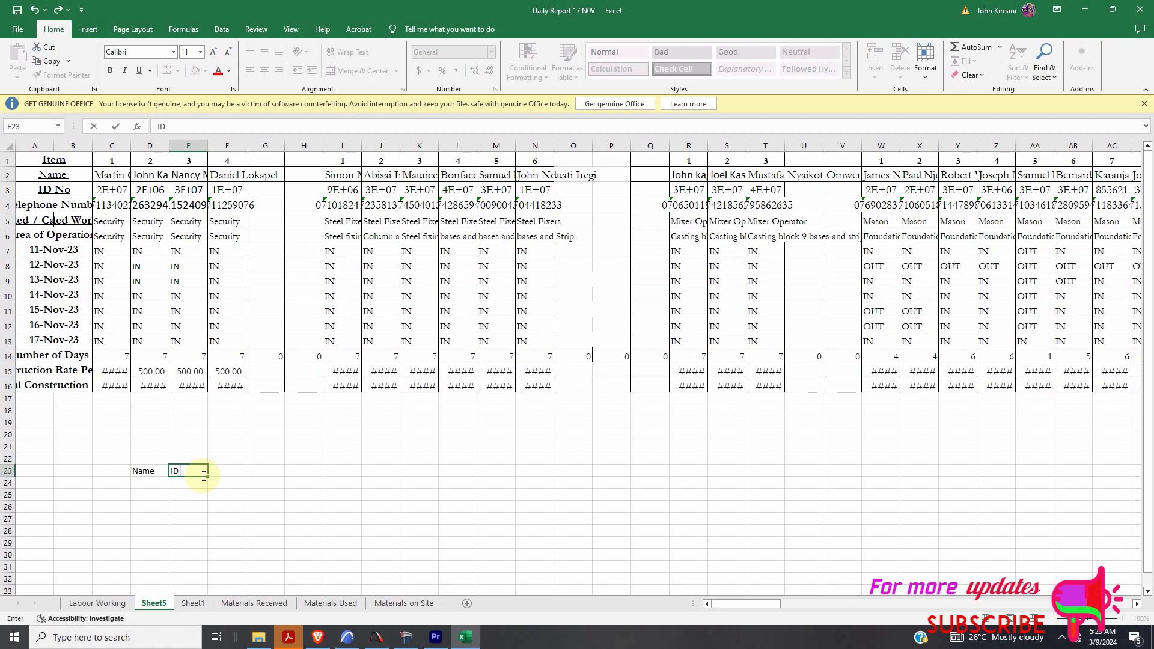
type(" Number")
left_click(236, 474)
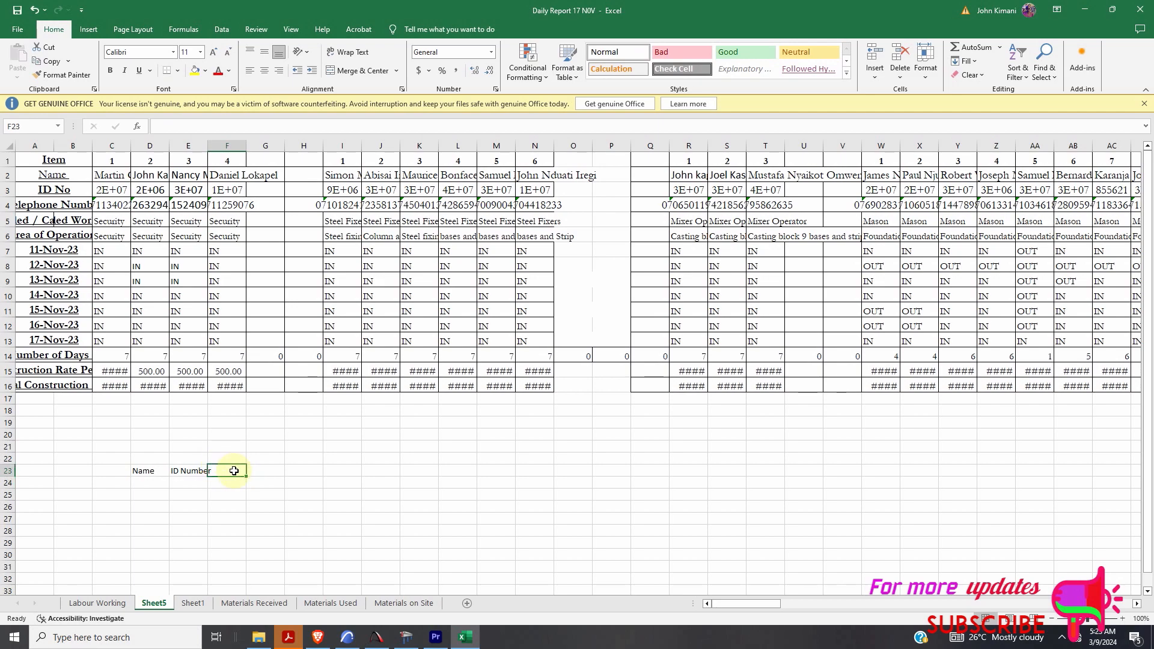
type("Telephone Number")
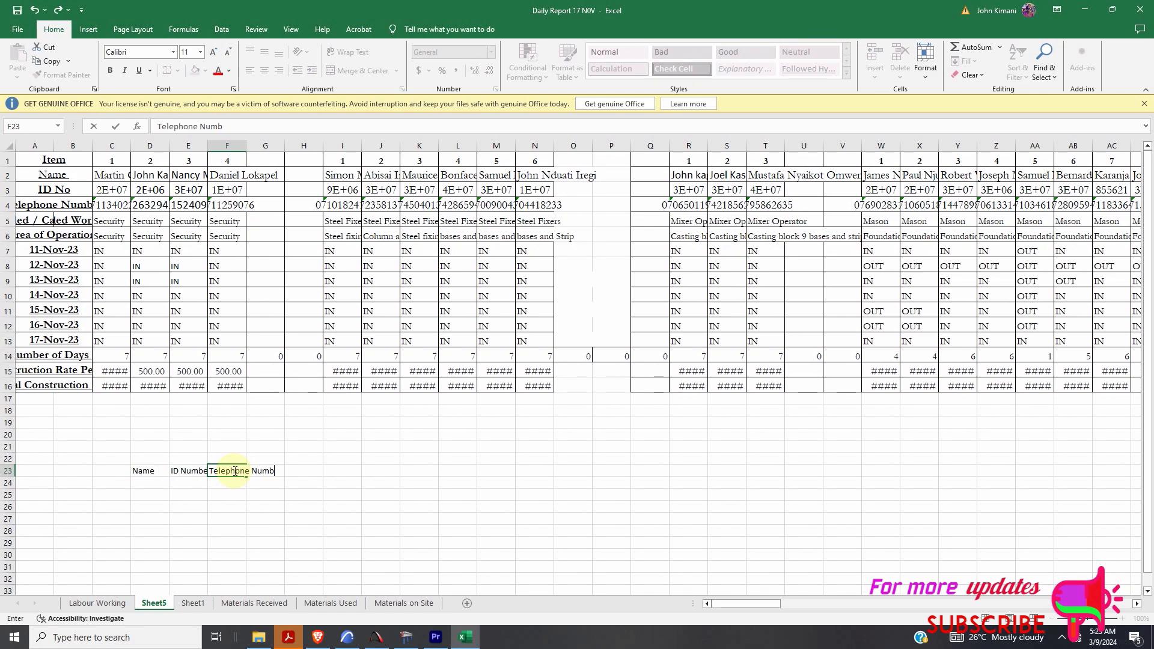
left_click(249, 146)
- Autofit columns F and E, and start the Total Construction Cost heading in G23
double_click(246, 146)
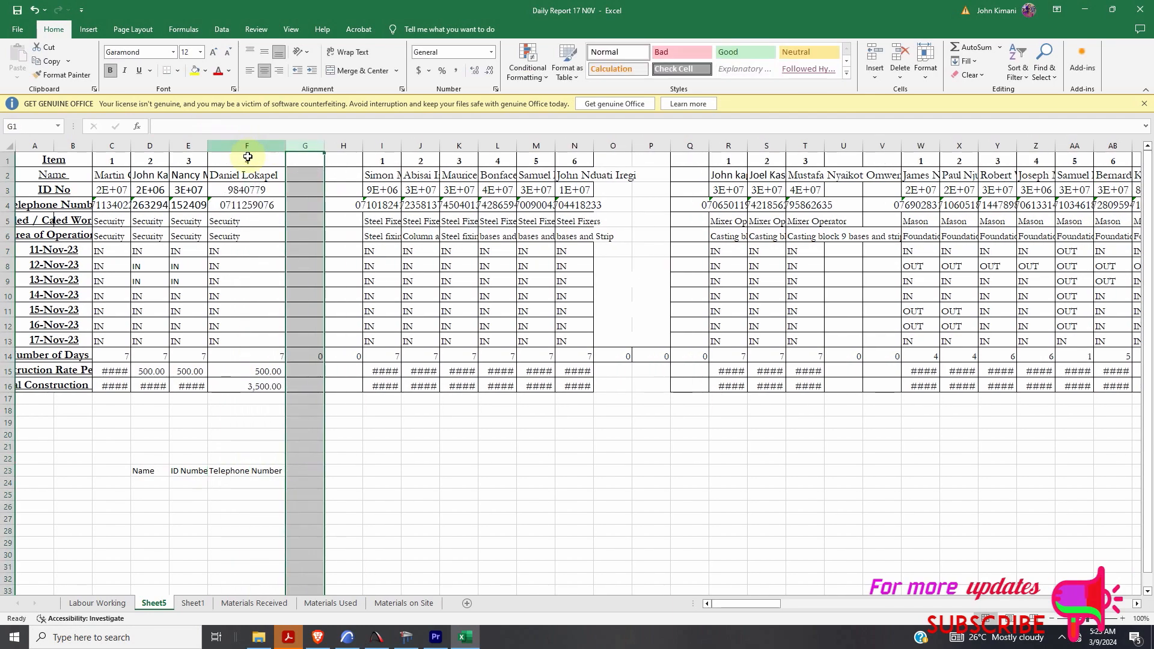
double_click(207, 146)
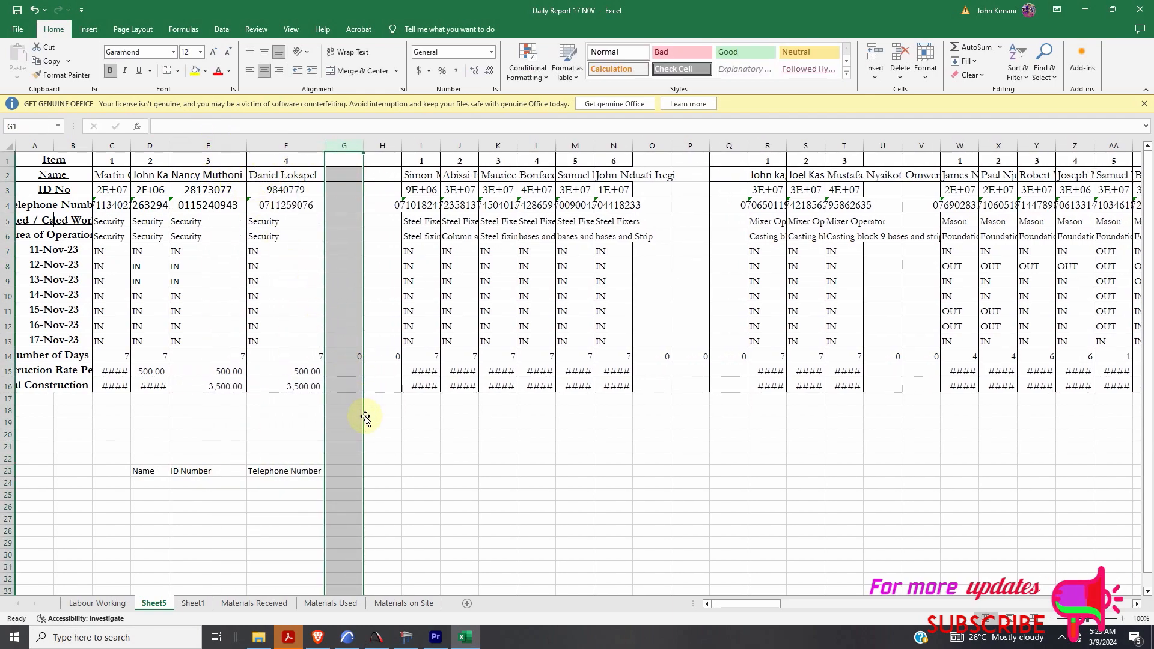
left_click(373, 470)
left_click(346, 469)
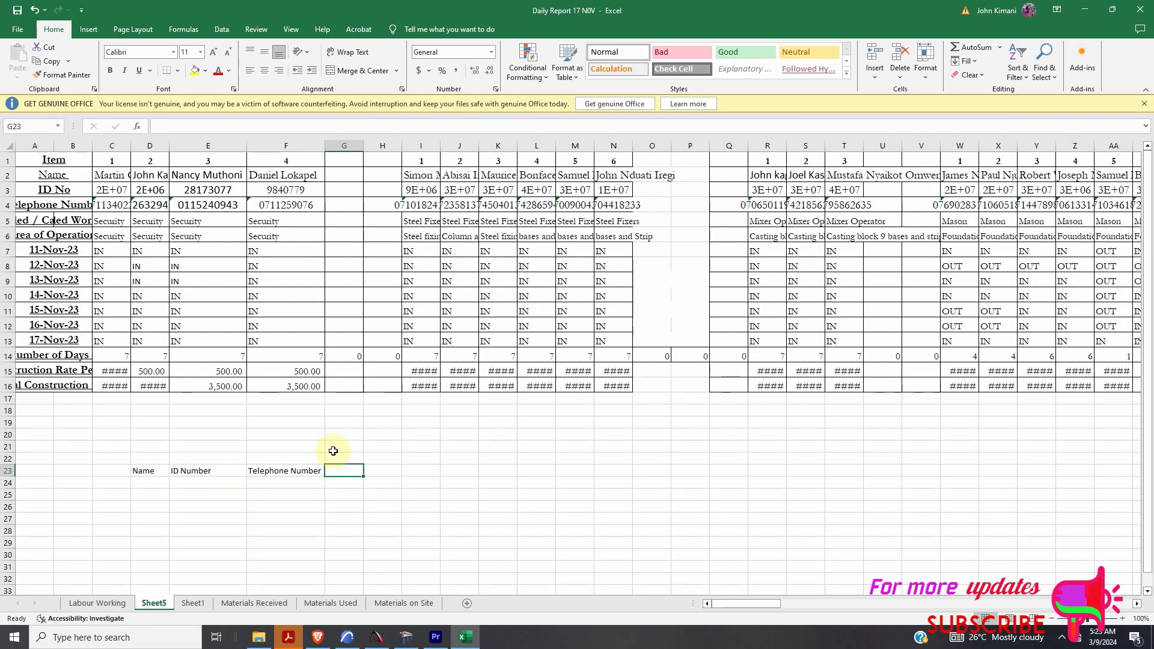
type("Total Construction Cost")
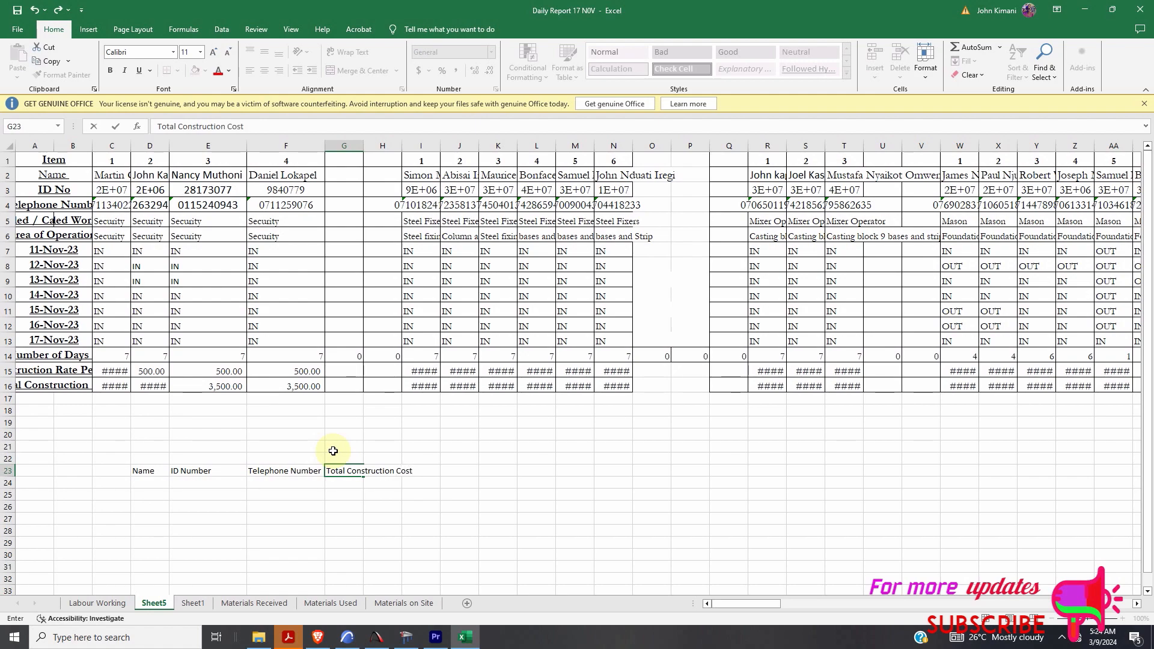
- Autofit columns G, C and D to fit their headings, names and numbers
double_click(363, 146)
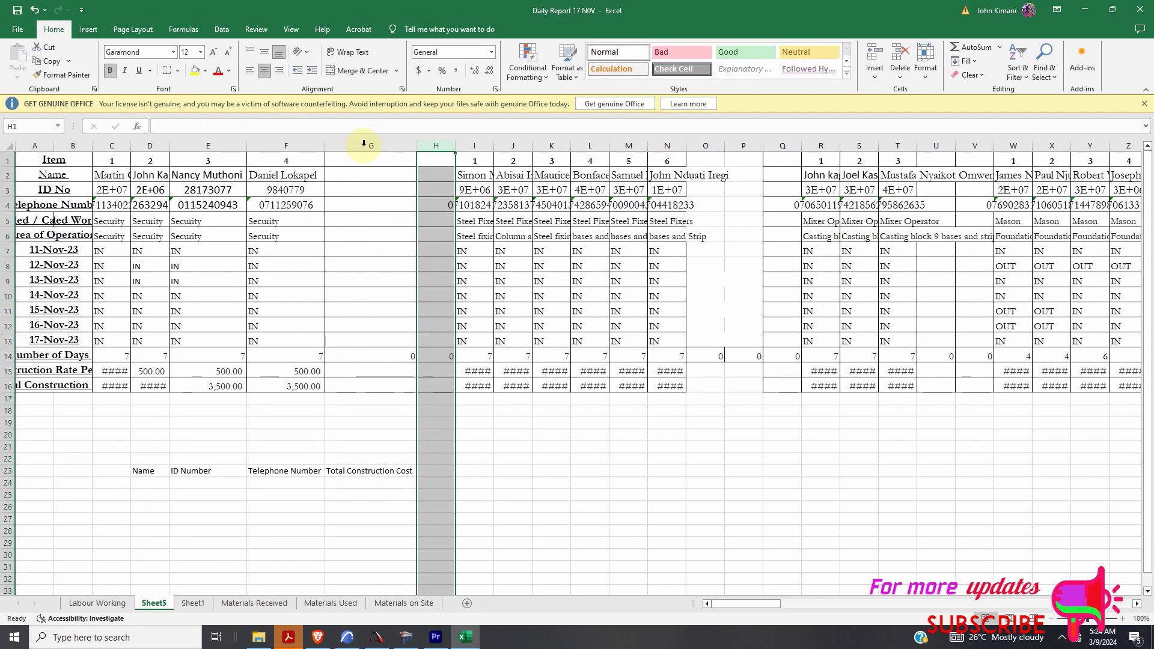
double_click(131, 145)
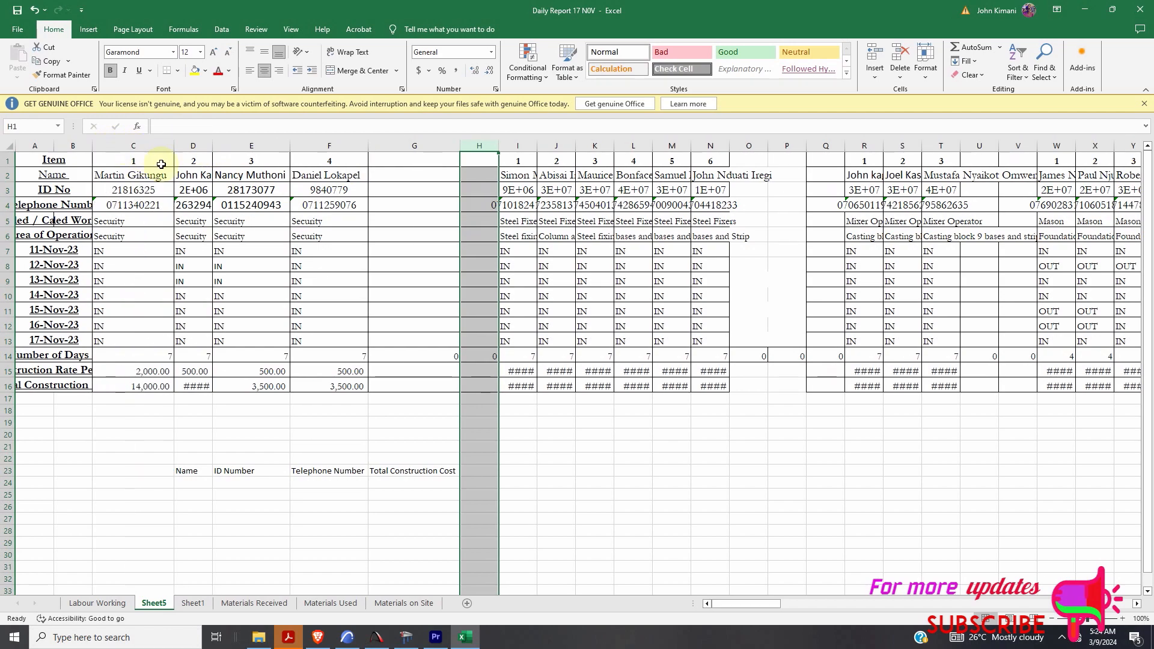
double_click(212, 145)
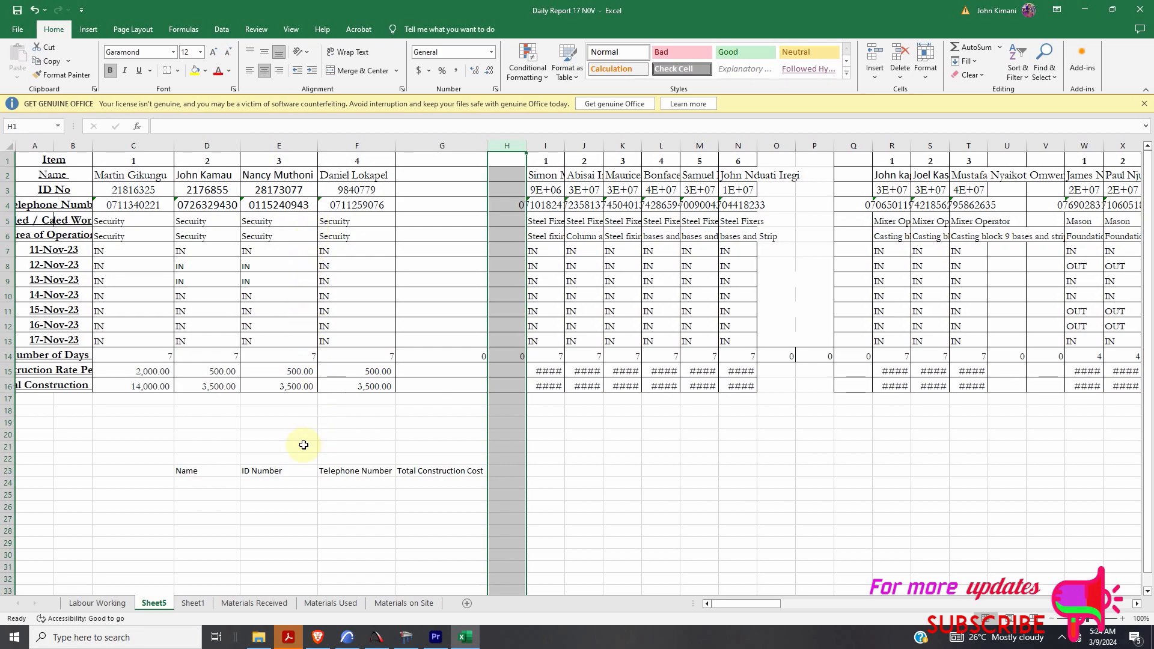
- Begin an =hlookup( formula in E24 under the ID Number heading
left_click(207, 484)
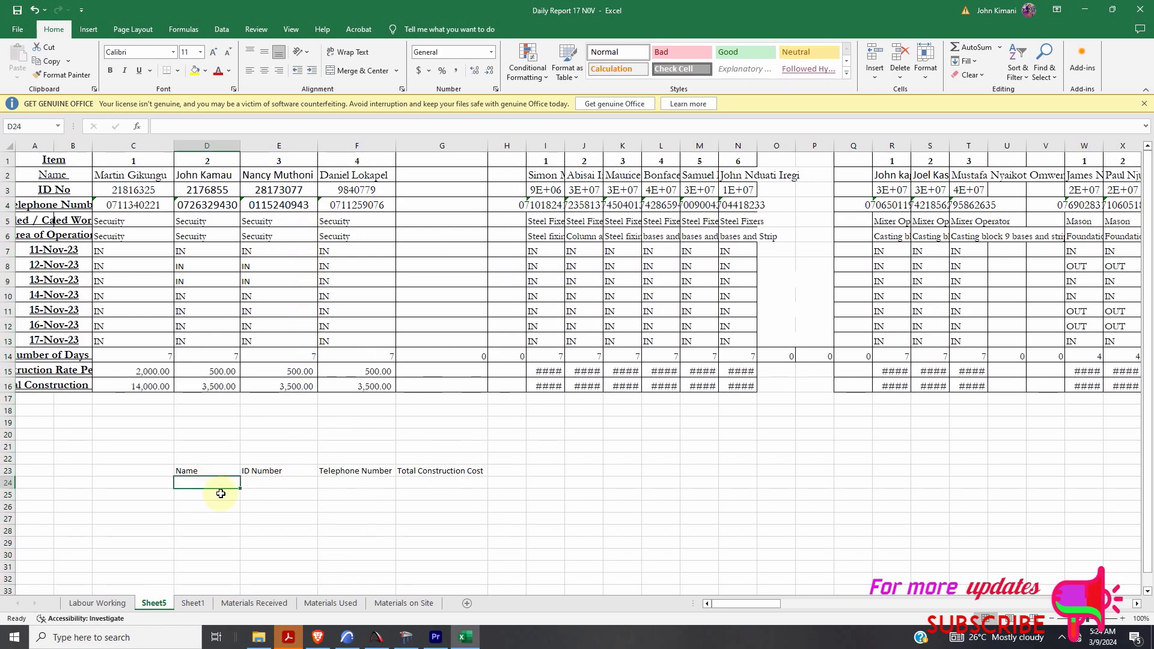
left_click(258, 482)
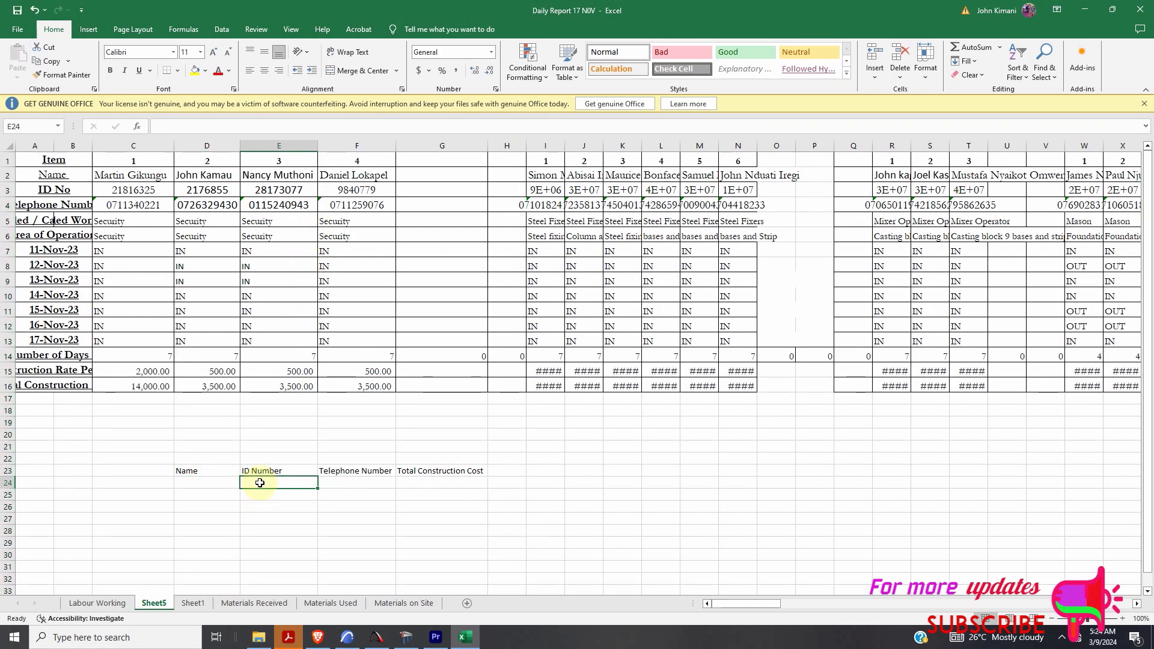
type("=")
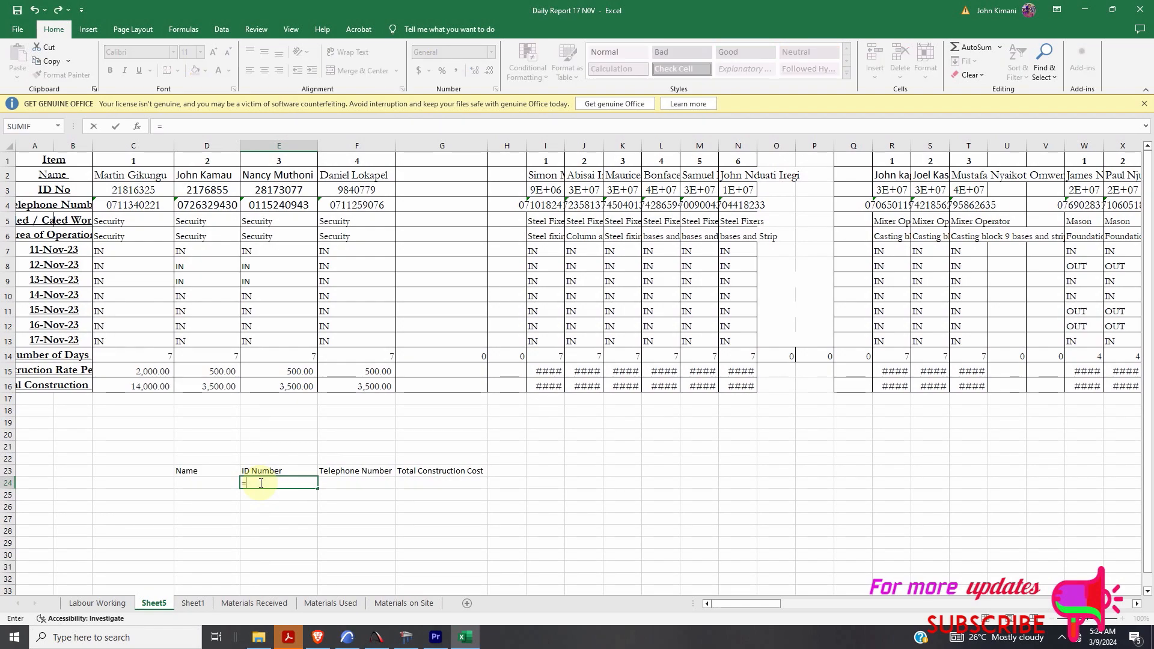
type("hloo")
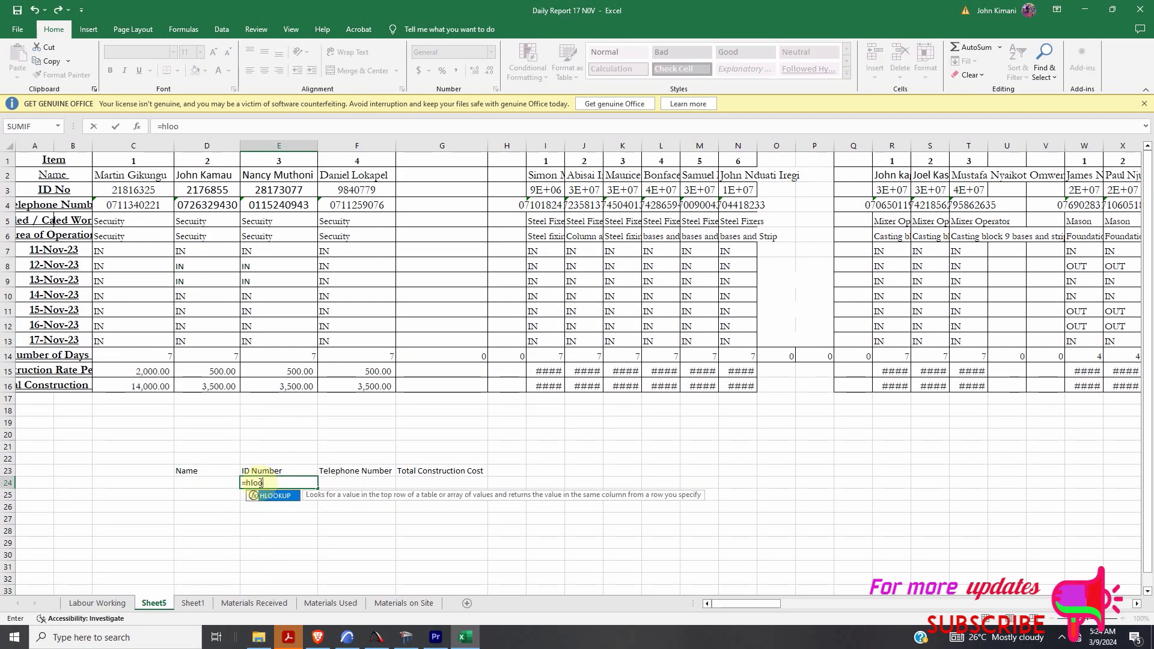
type("kup(")
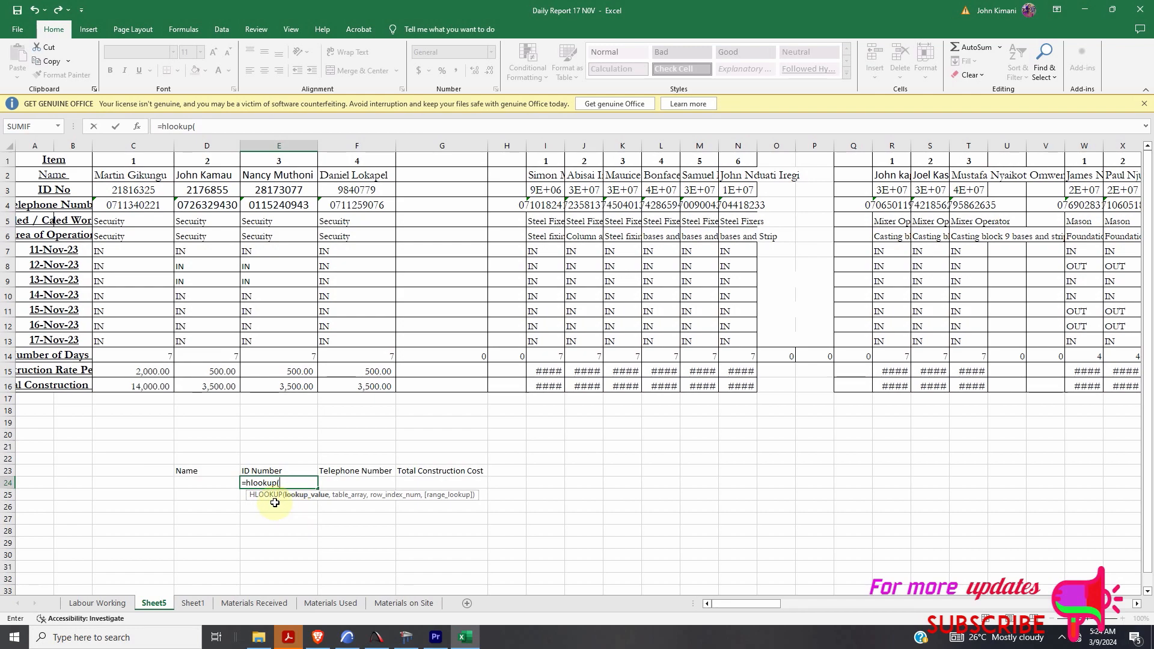
- Set the HLOOKUP lookup value to D24 and its range to the names row C2:FR2
left_click(201, 484)
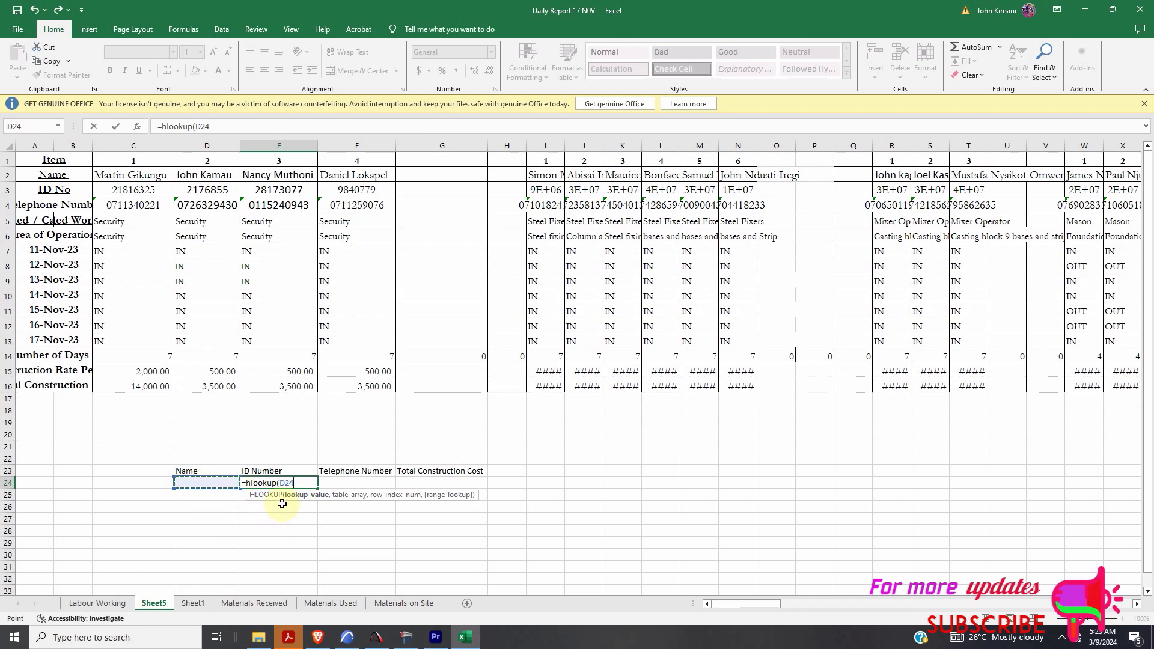
type(",")
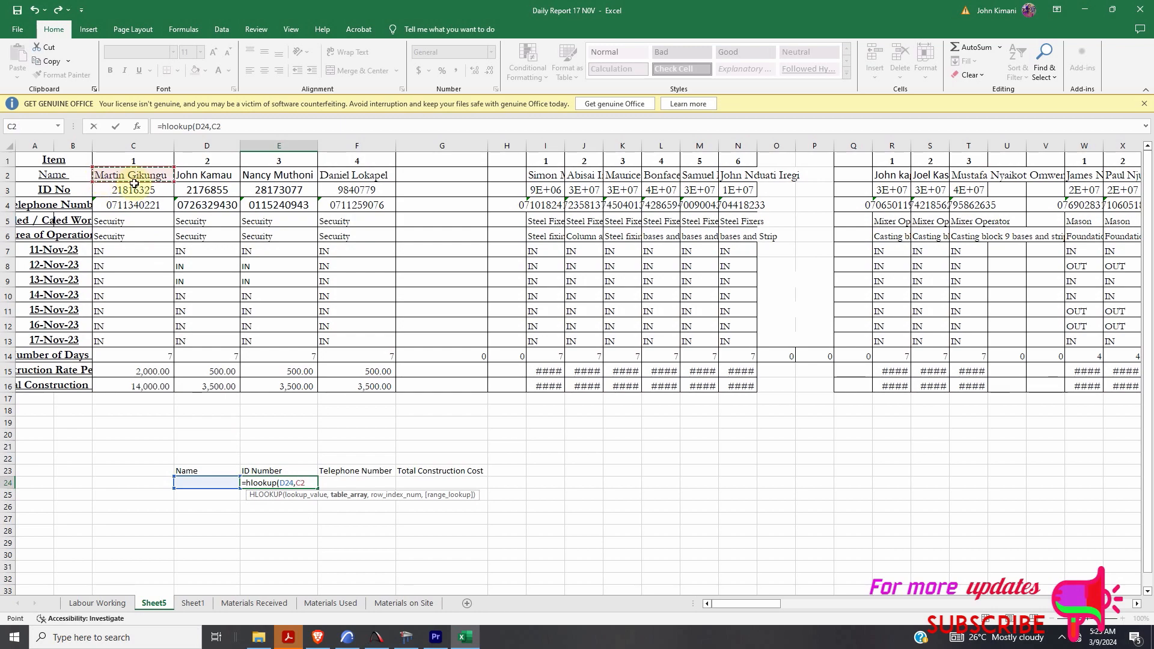
left_click_drag(232, 181, 641, 179)
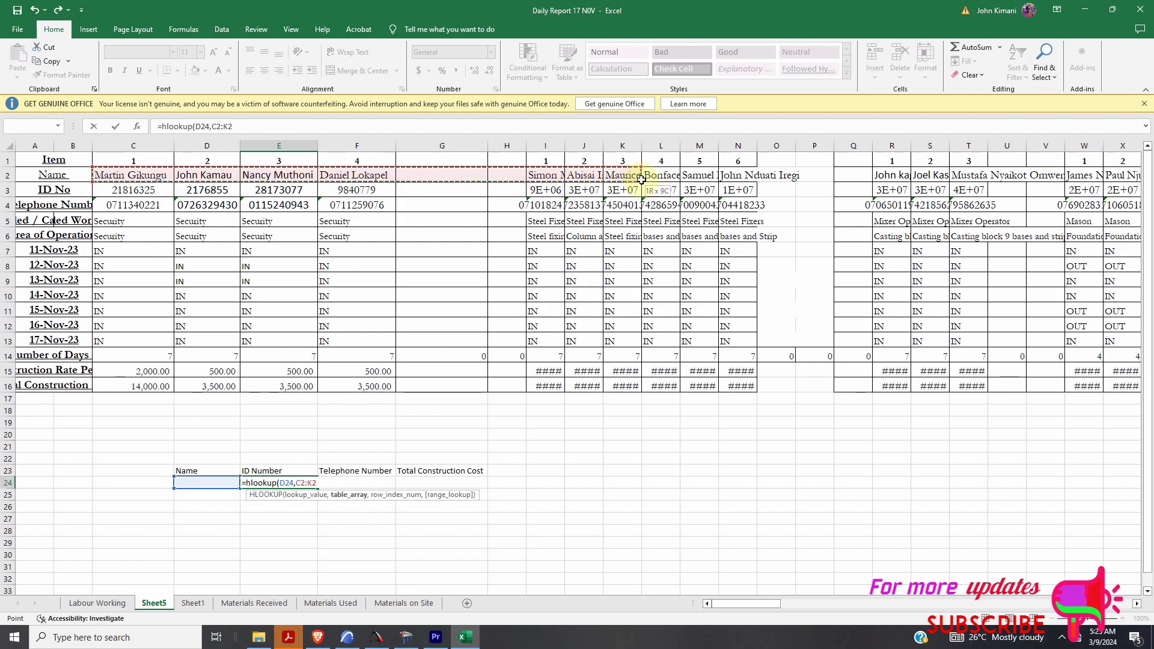
left_click_drag(752, 181, 1011, 184)
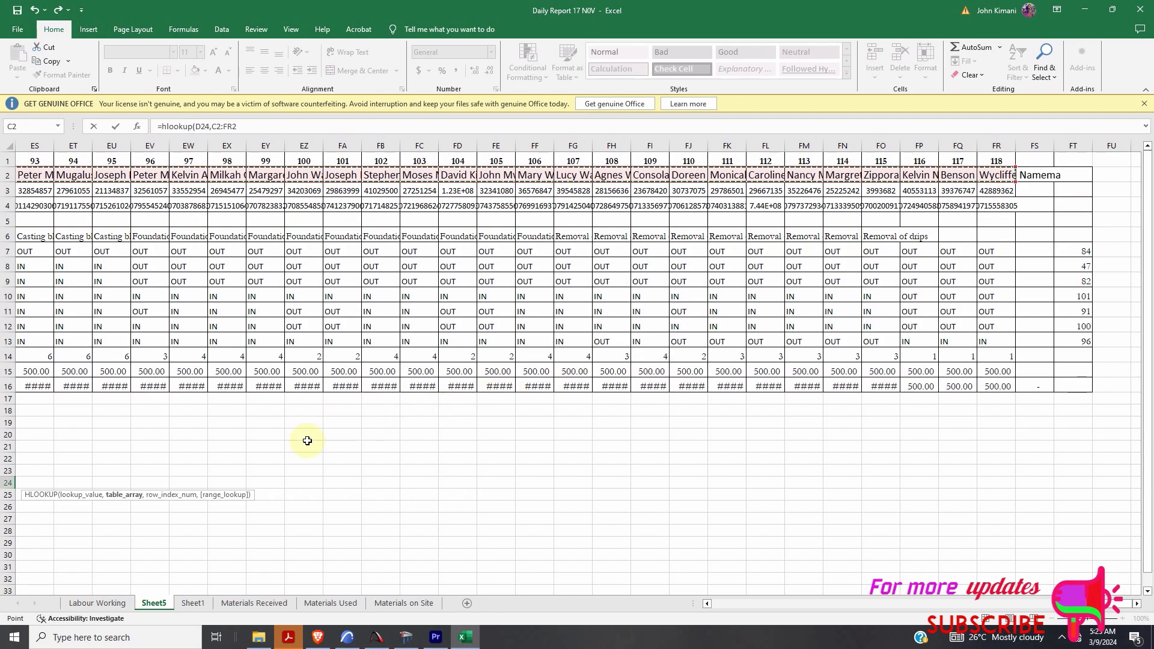
- Delete the existing C2:FR2 table range from E24's HLOOKUP
scroll(240, 475, "down", 2)
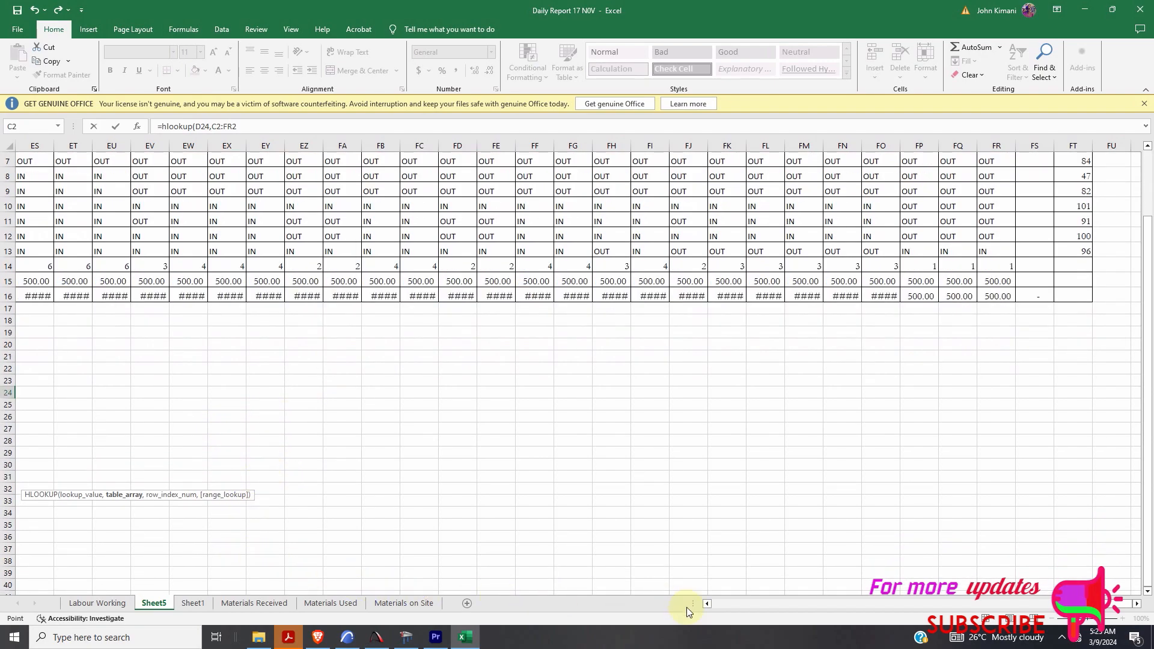
left_click_drag(997, 619, 711, 622)
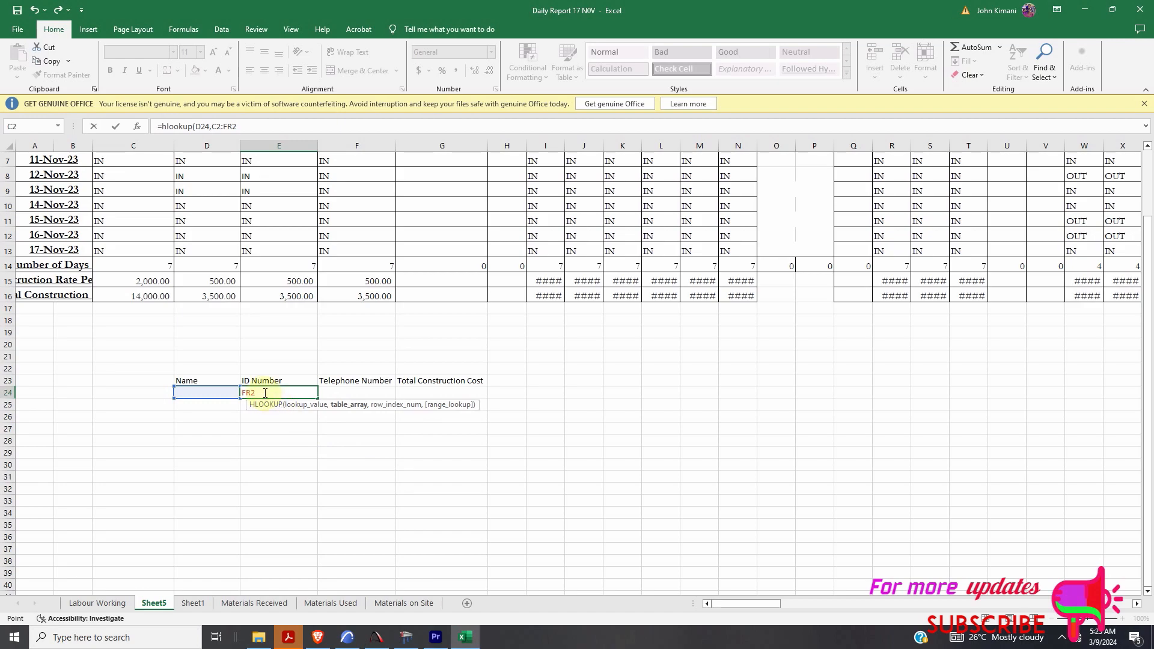
key("BackSpace")
key("BackSpace")
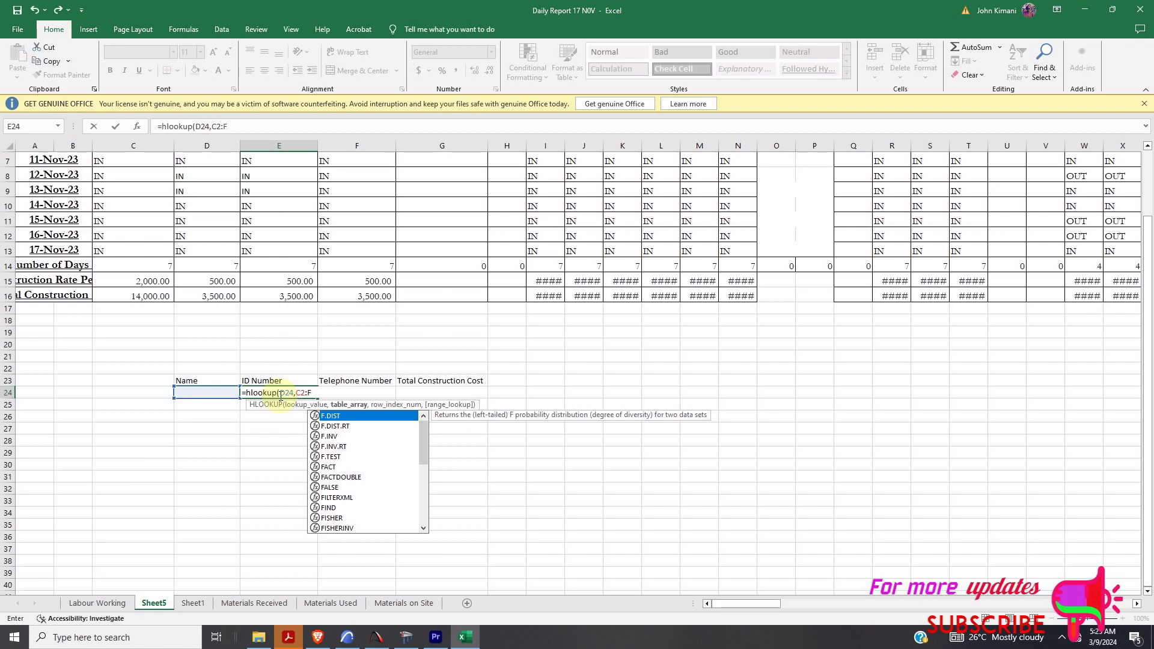
key("BackSpace")
key("BackSpace")
key("BackSpace")
key("BackSpace")
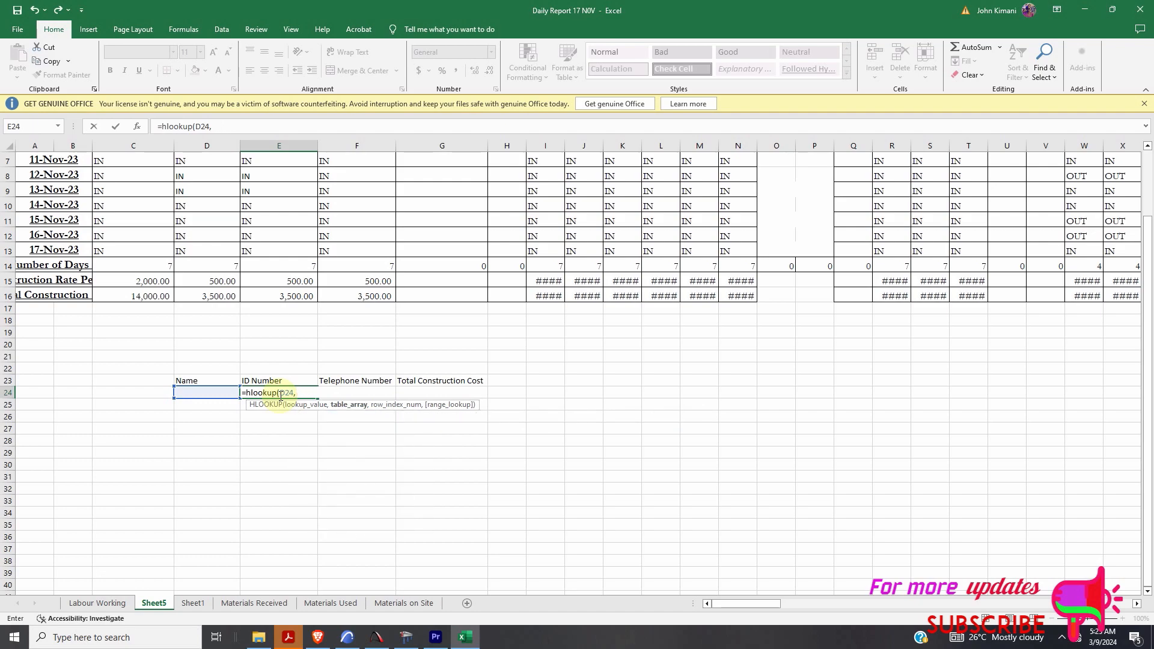
- Reselect the HLOOKUP table array from C2 across to column FR, down to row 17
scroll(281, 396, "up", 2)
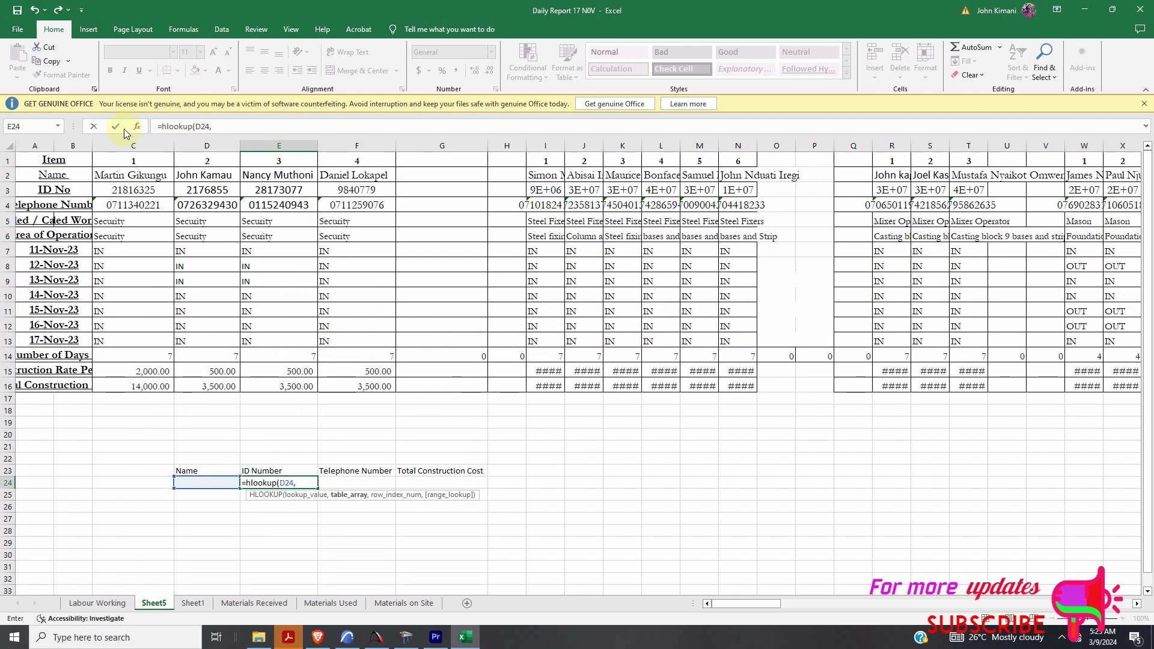
left_click(137, 176)
left_click_drag(343, 190, 589, 196)
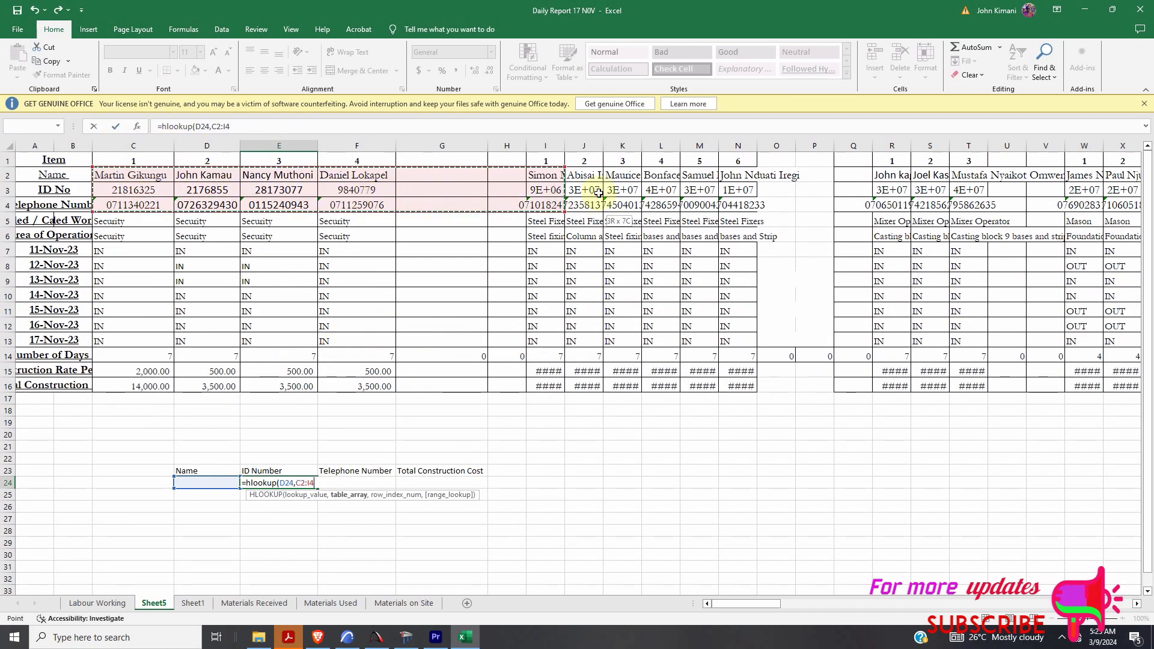
left_click_drag(751, 169, 1015, 181)
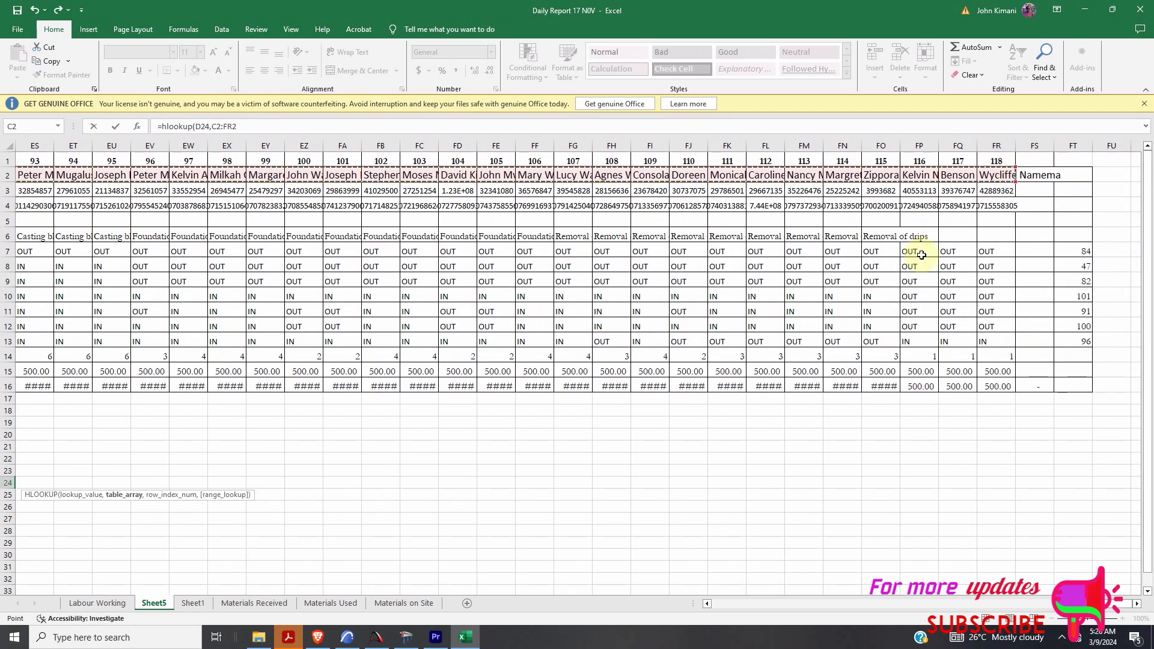
left_click_drag(1124, 603, 681, 623)
type(",")
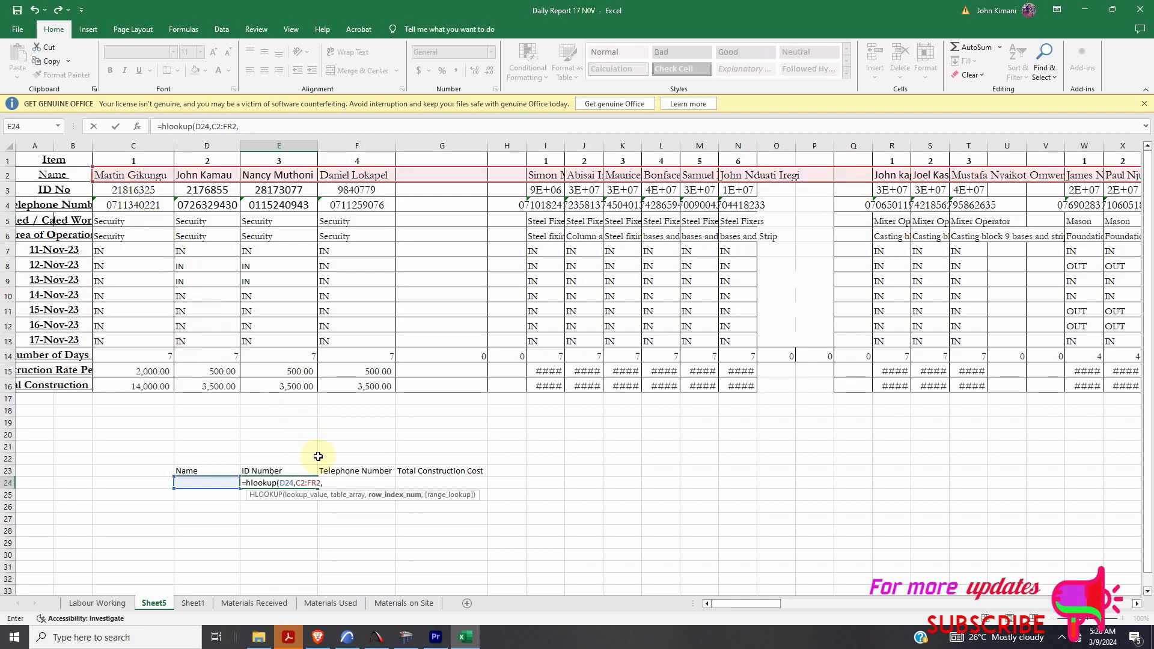
key("BackSpace")
key("BackSpace")
key("BackSpace")
key("BackSpace")
key("BackSpace")
key("BackSpace")
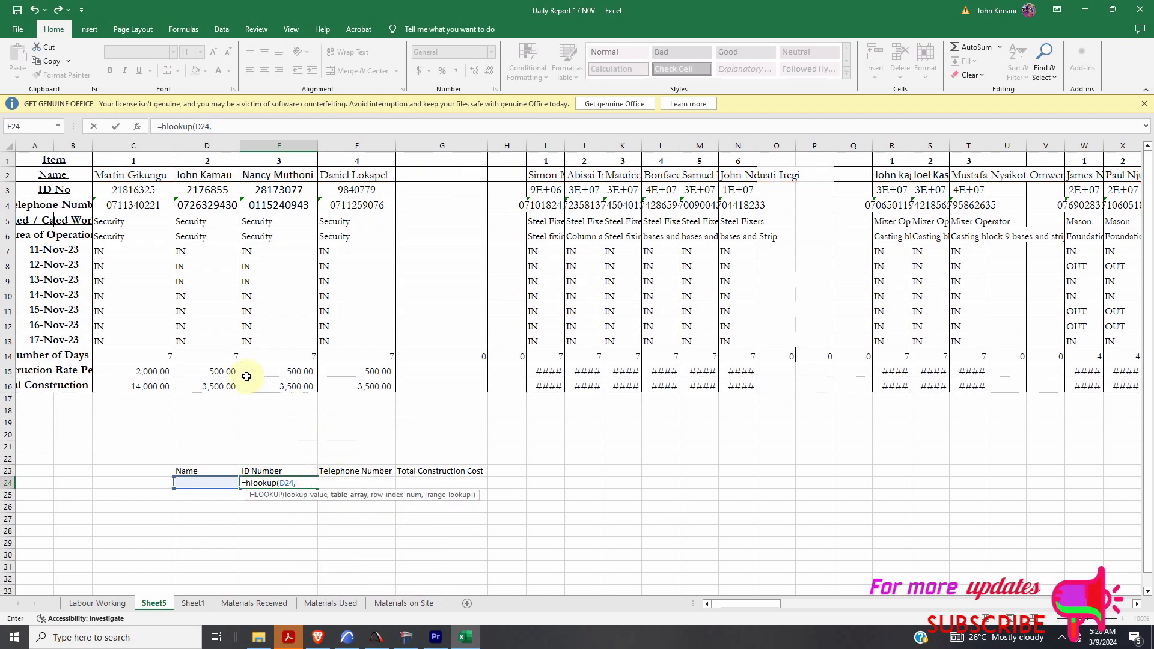
left_click_drag(101, 175, 1023, 408)
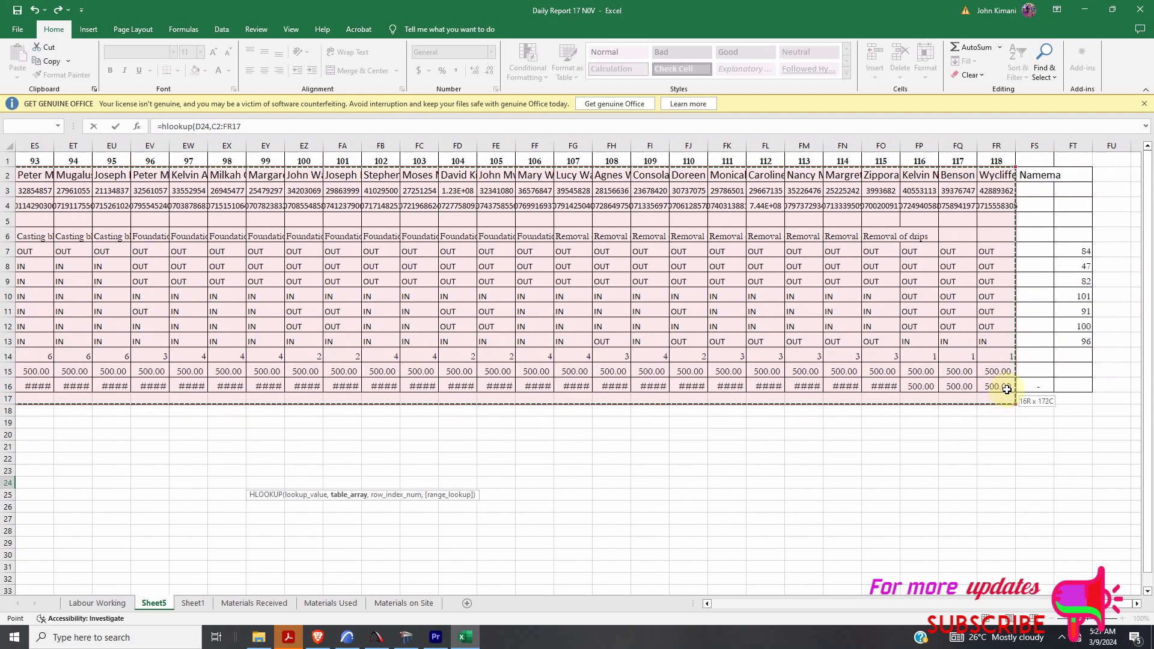
- Complete and enter E24's formula as =hlookup(D24,C2:FR16,2,FALSE)
left_click_drag(1090, 604, 701, 637)
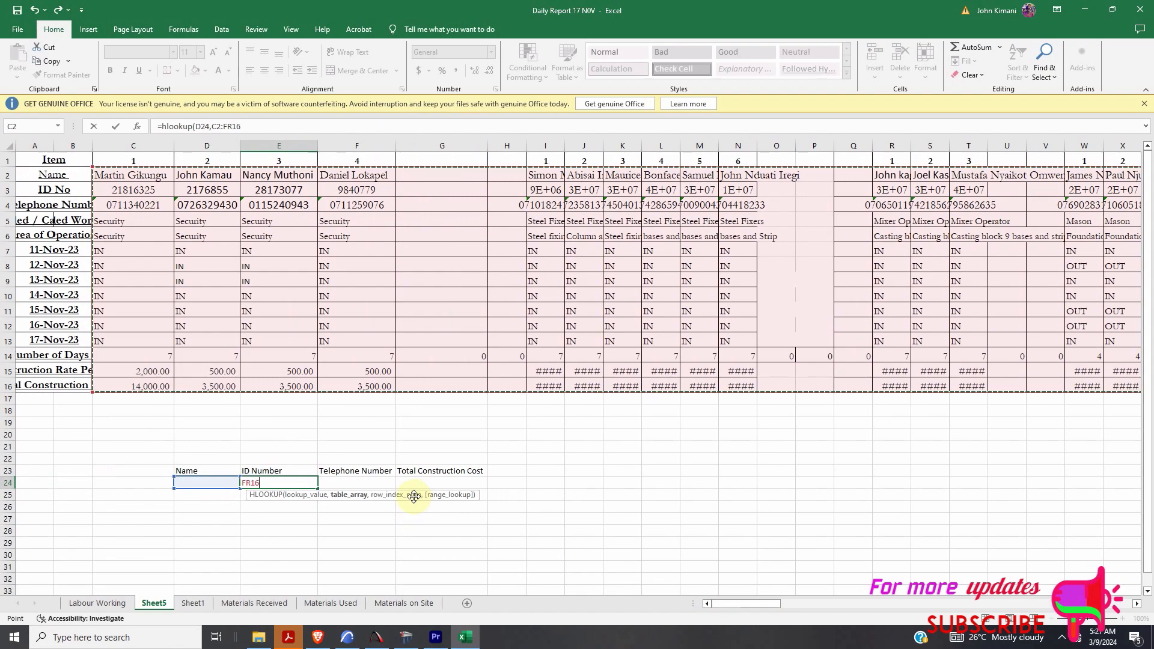
type(",2")
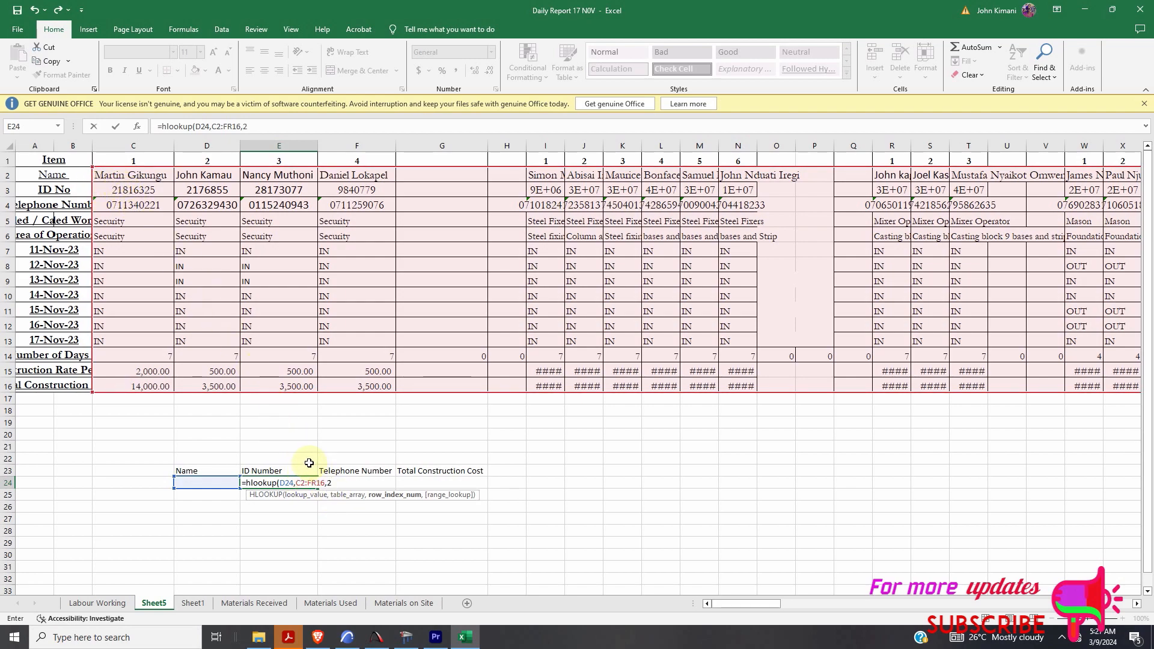
type(",")
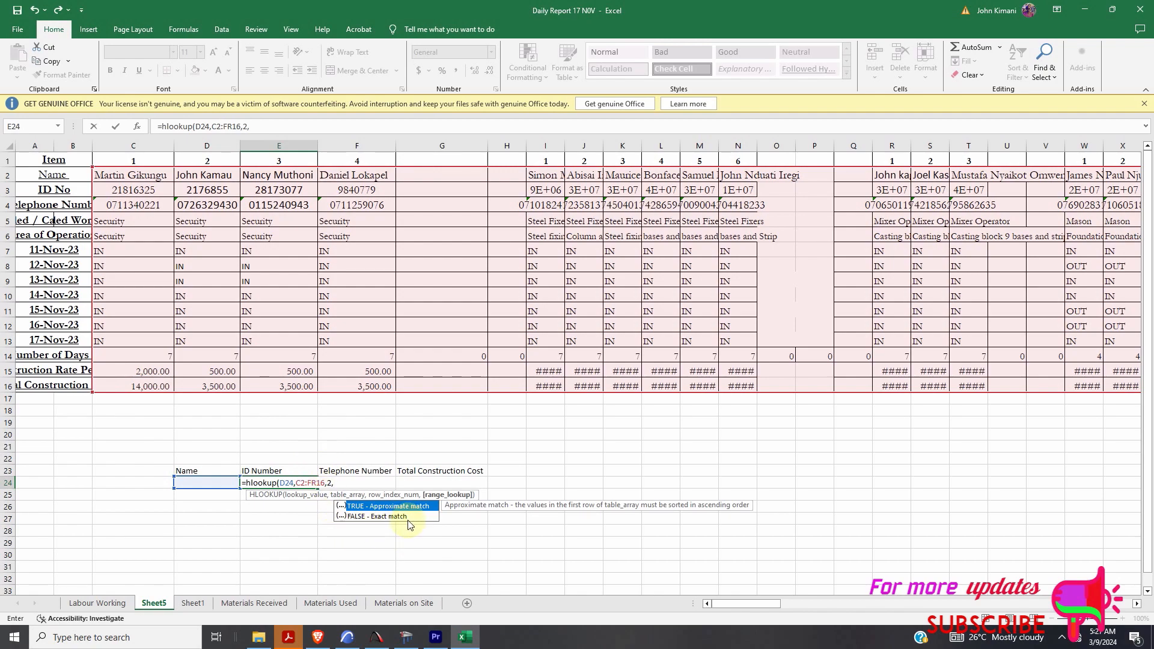
type("FALSE)")
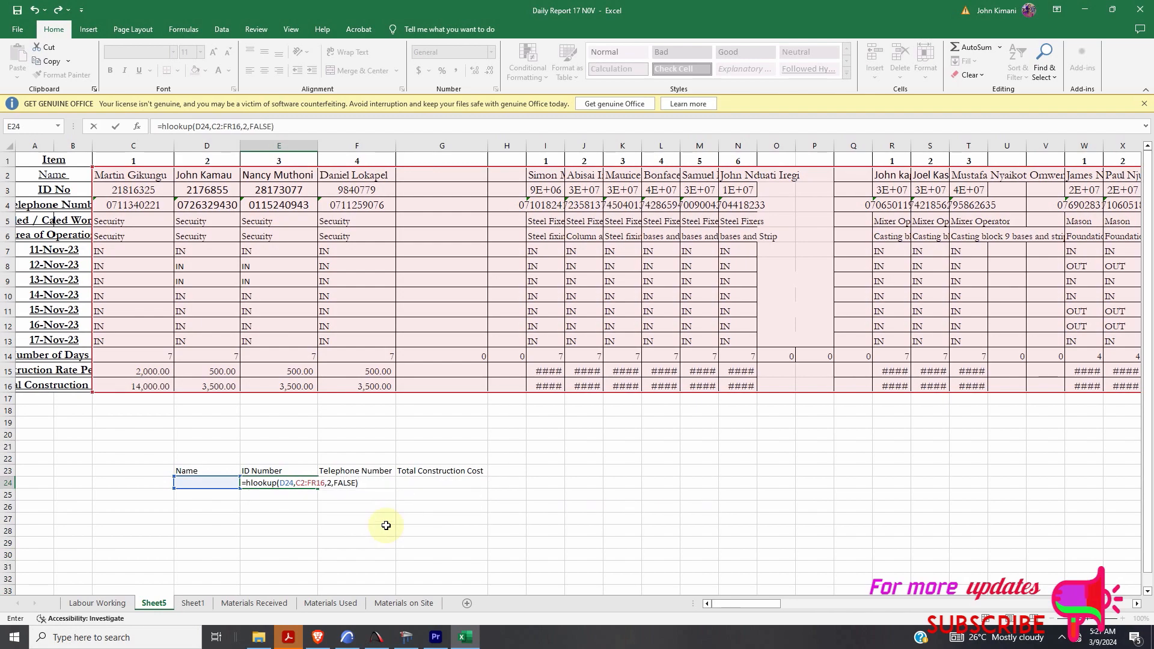
key("Return")
double_click(279, 482)
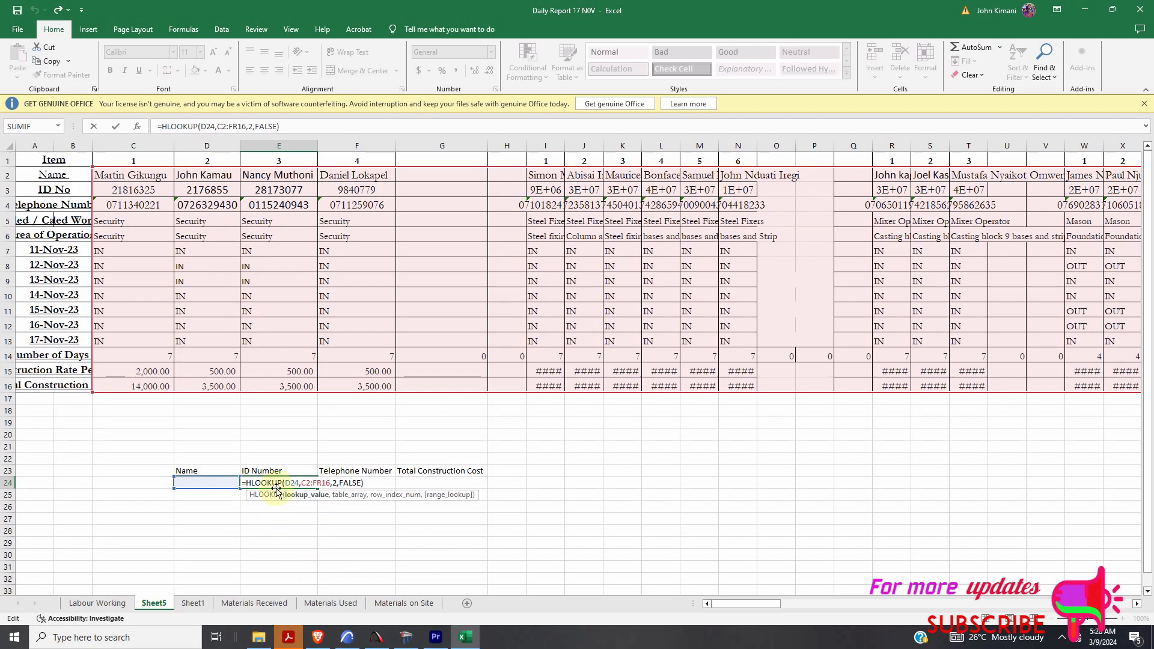
left_click(317, 483)
left_click(356, 450)
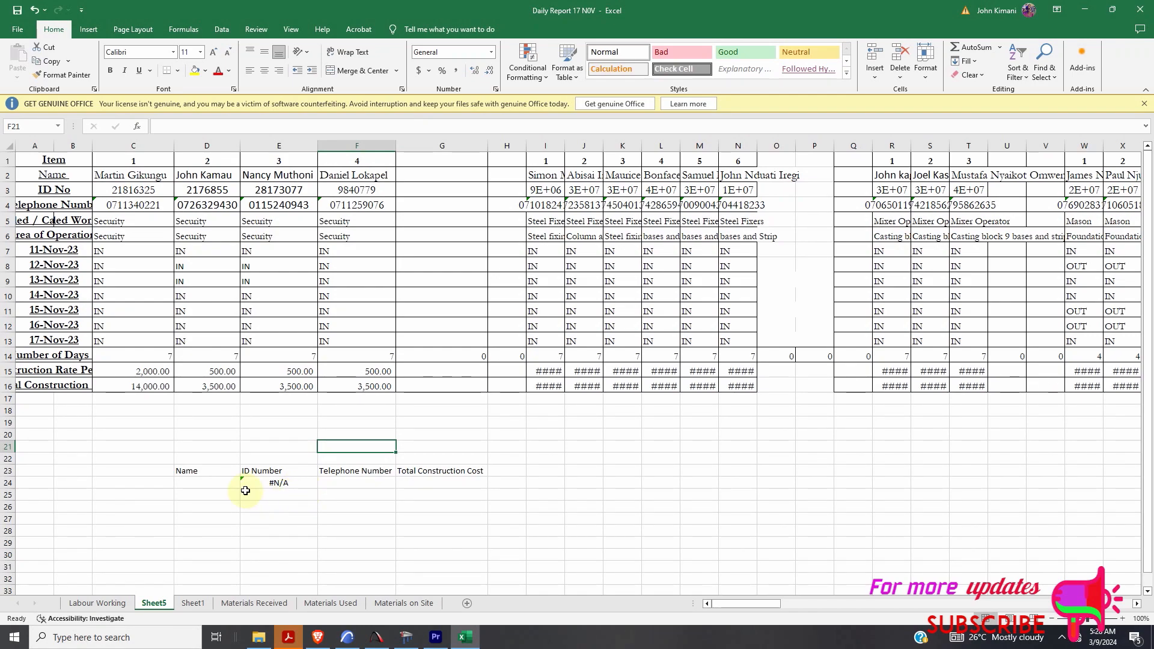
left_click(211, 482)
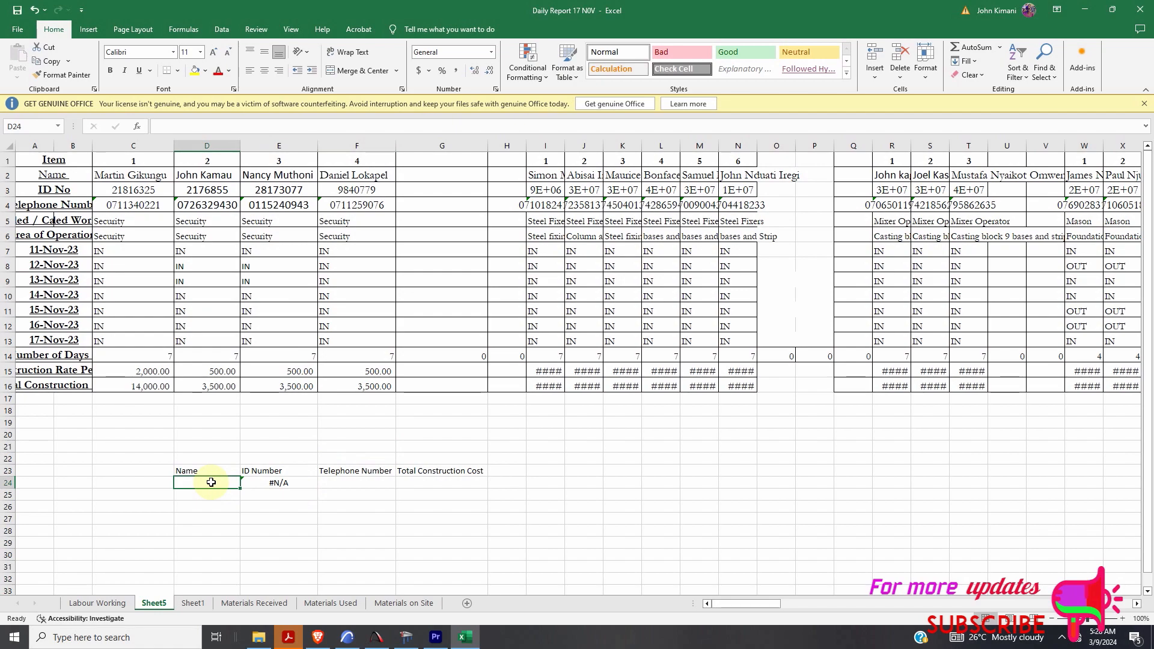
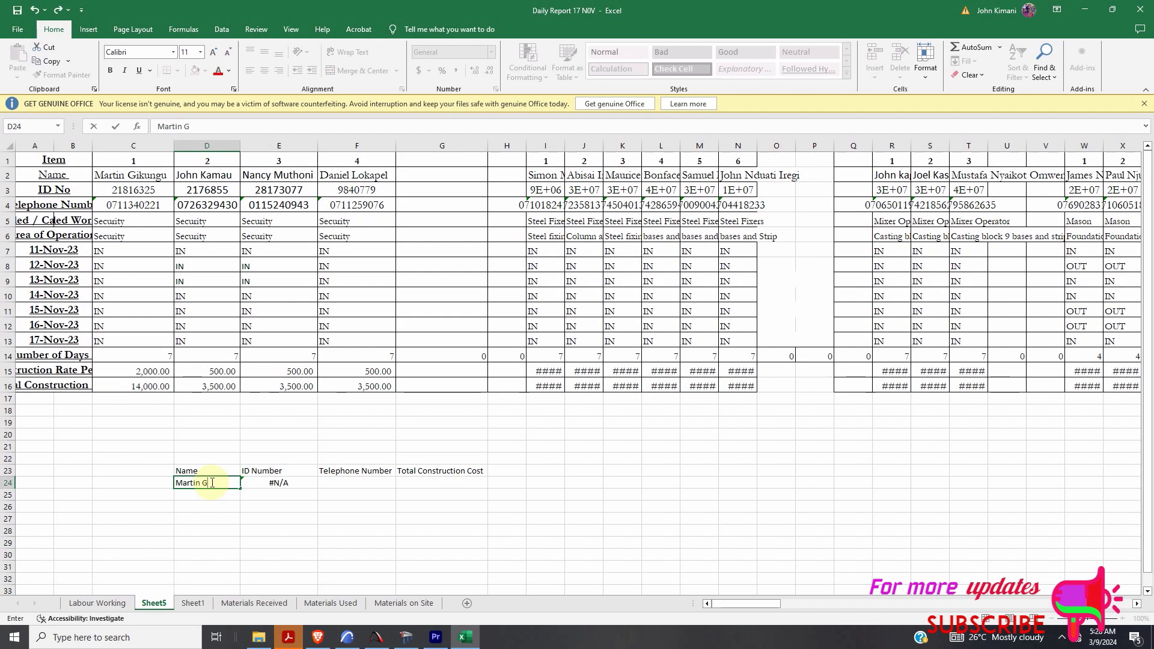
- Enter a worker's name in D24, then replace it with another worker's name so E24 returns their ID
left_click(208, 432)
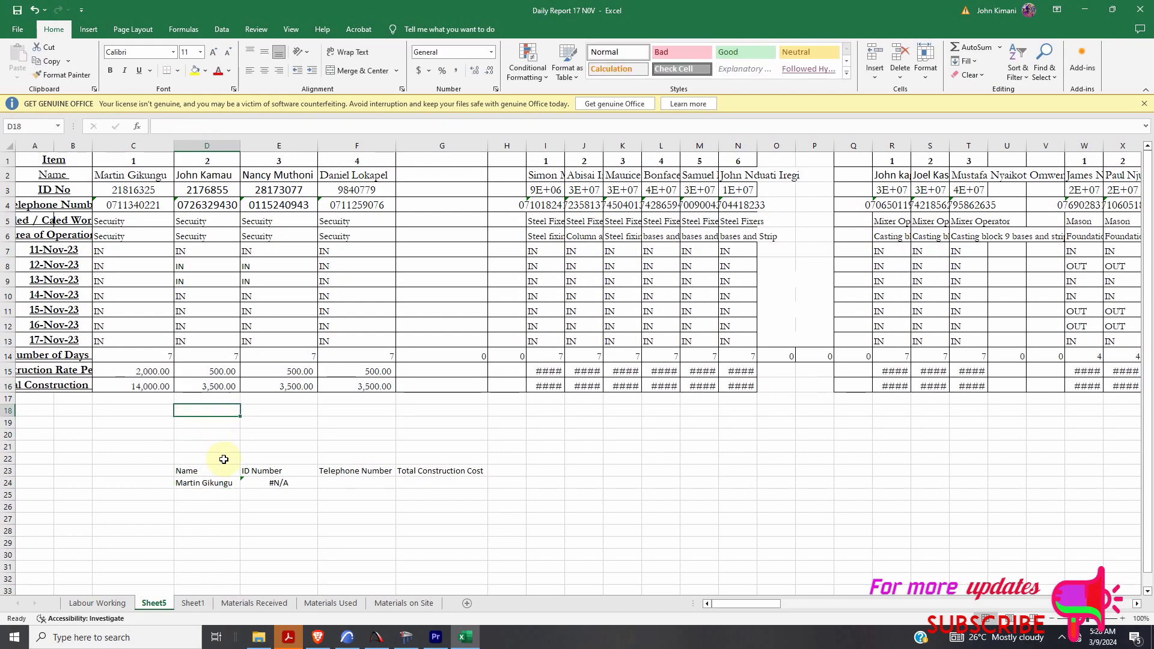
double_click(225, 483)
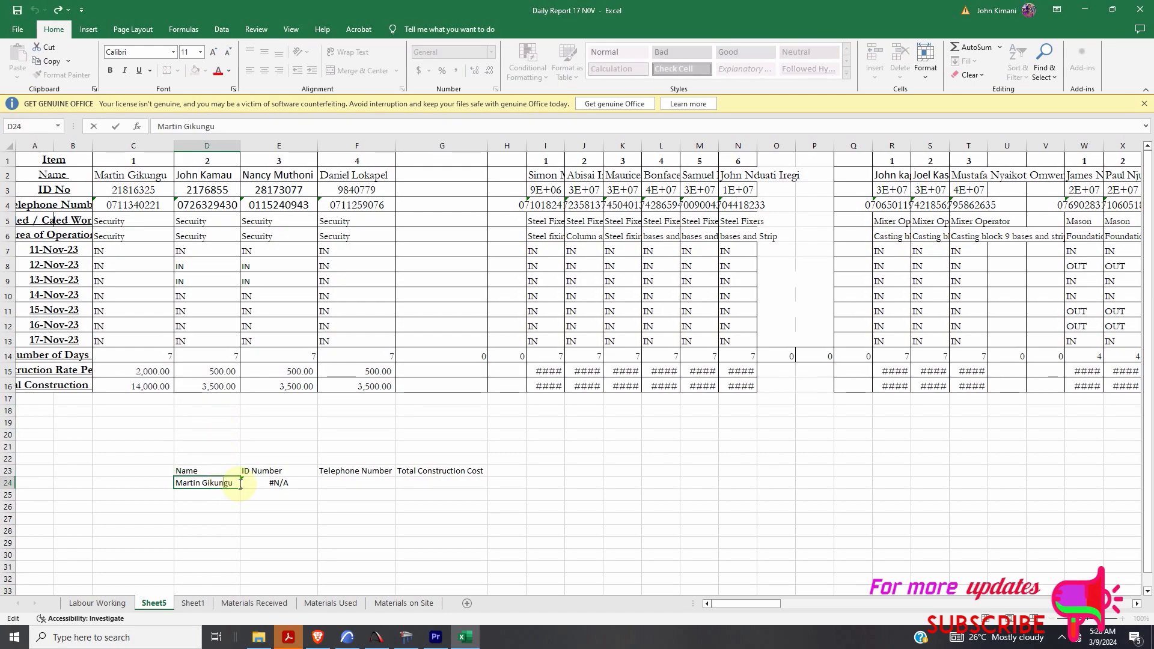
left_click_drag(239, 483, 171, 490)
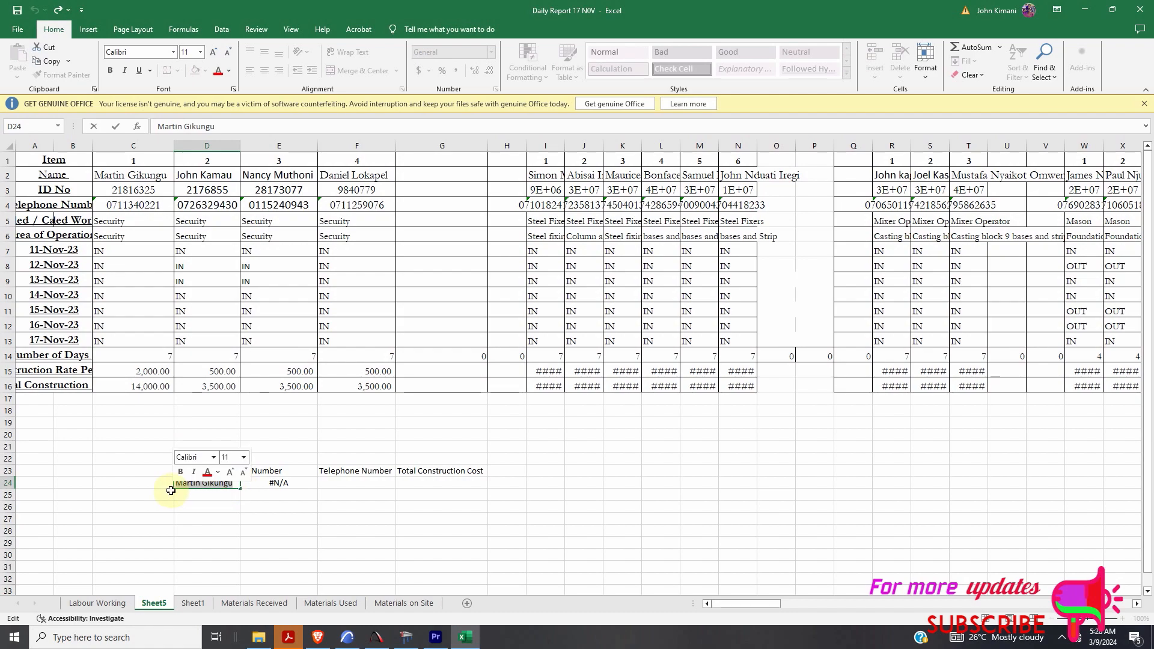
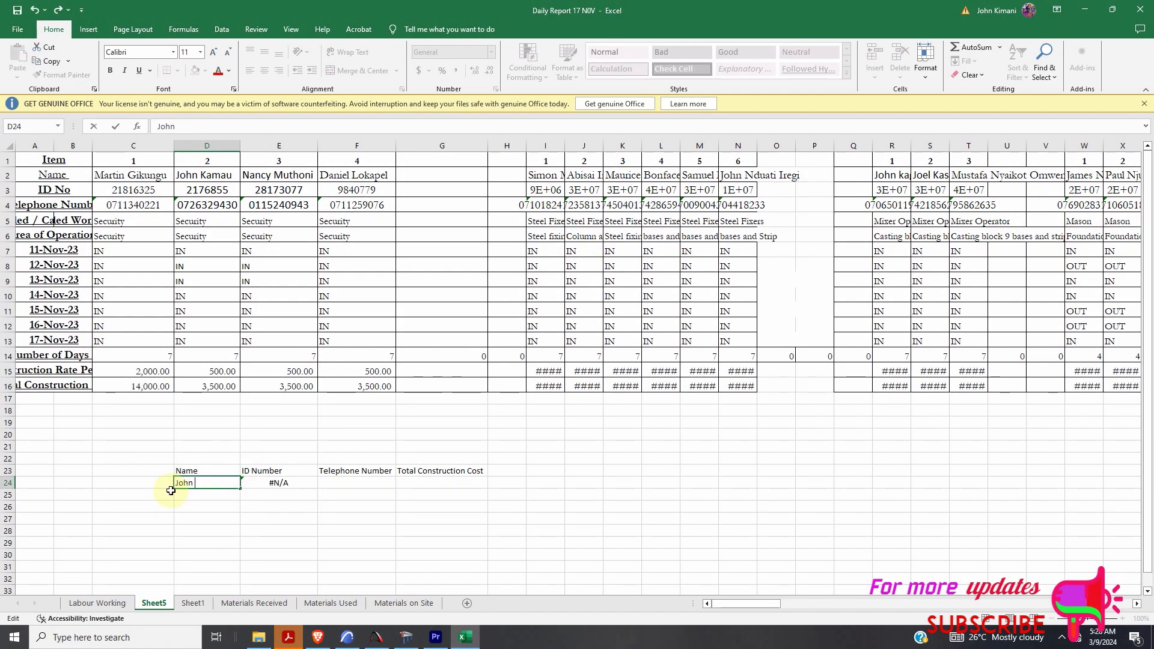
left_click(183, 434)
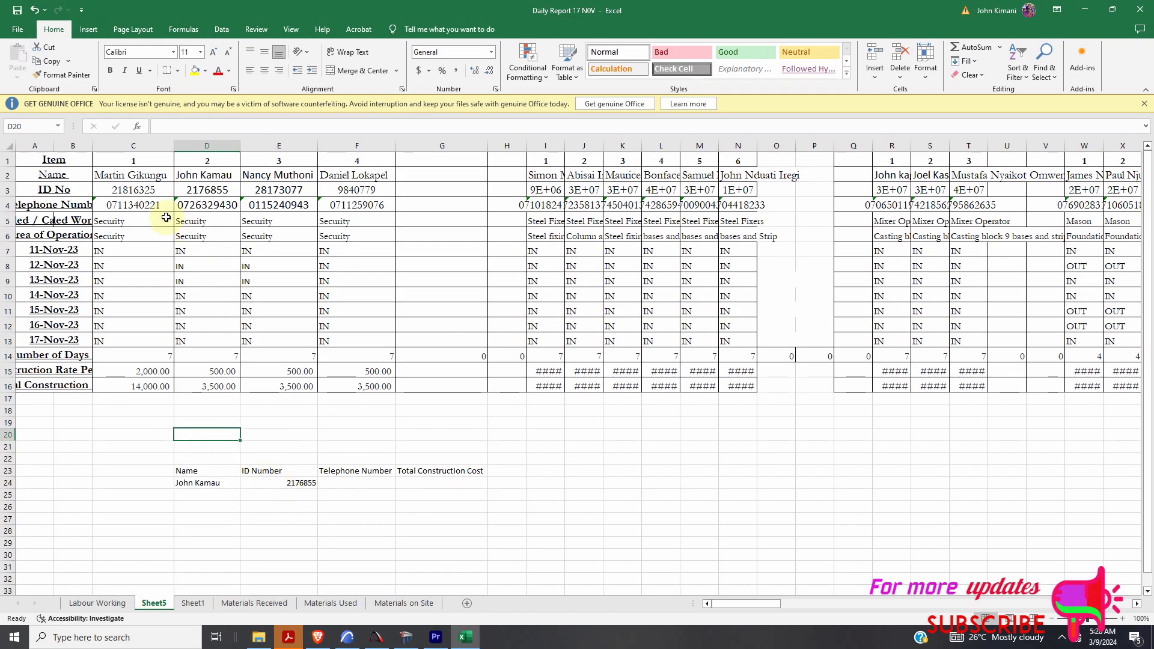
- Check the original worker's name spelling in C2 and put that name back in D24
double_click(171, 176)
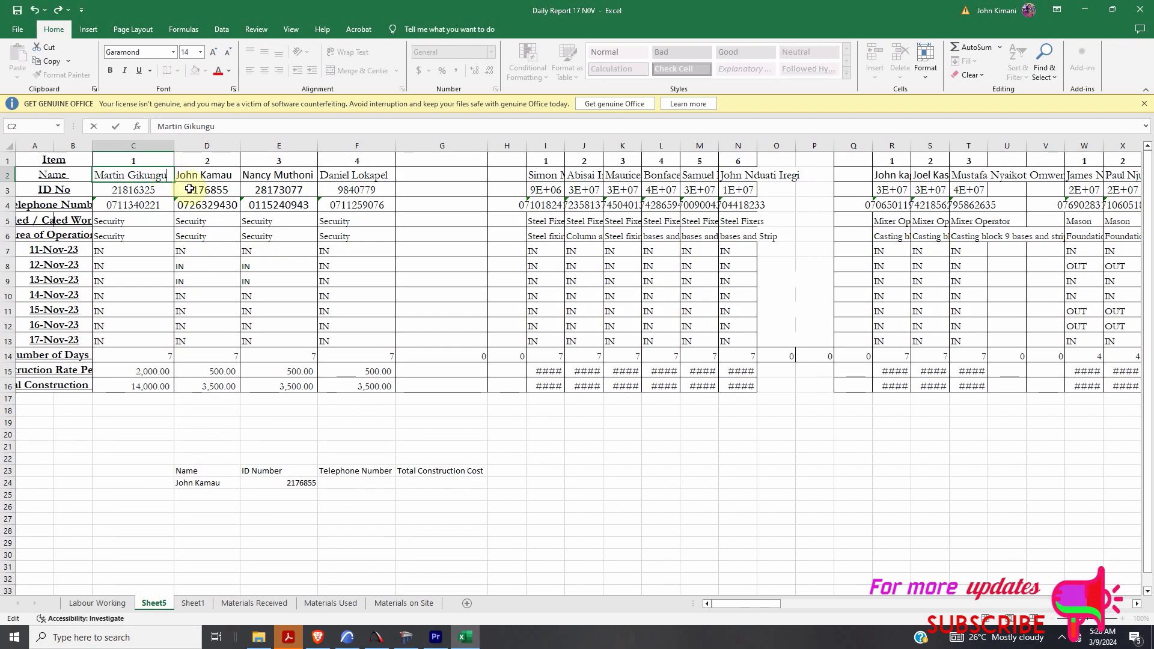
double_click(210, 484)
left_click_drag(233, 486, 158, 477)
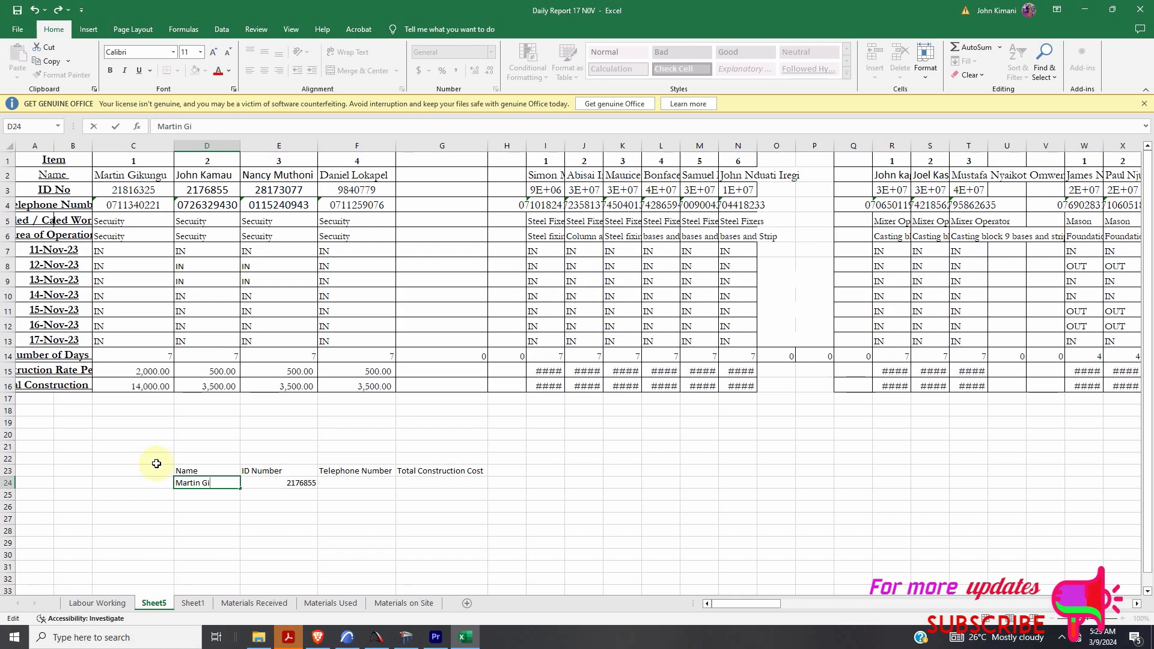
left_click(213, 505)
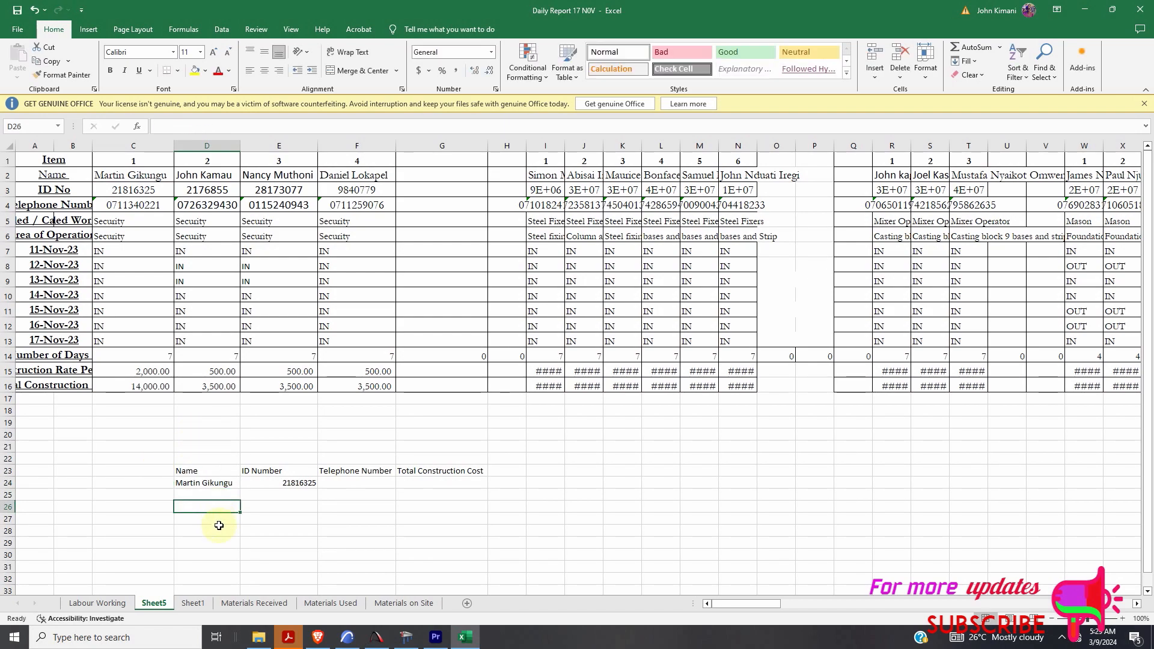
key("Up")
key("Up")
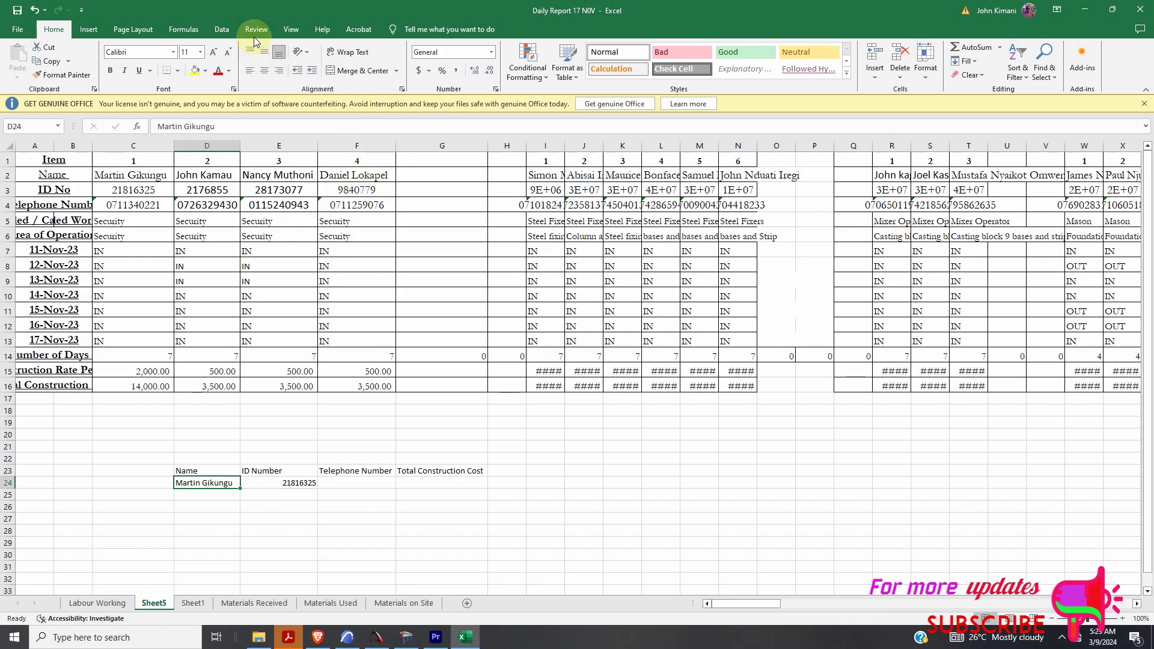
- Give D24 a List validation with source =$C$2:$FR$2, the worker names row
left_click(220, 31)
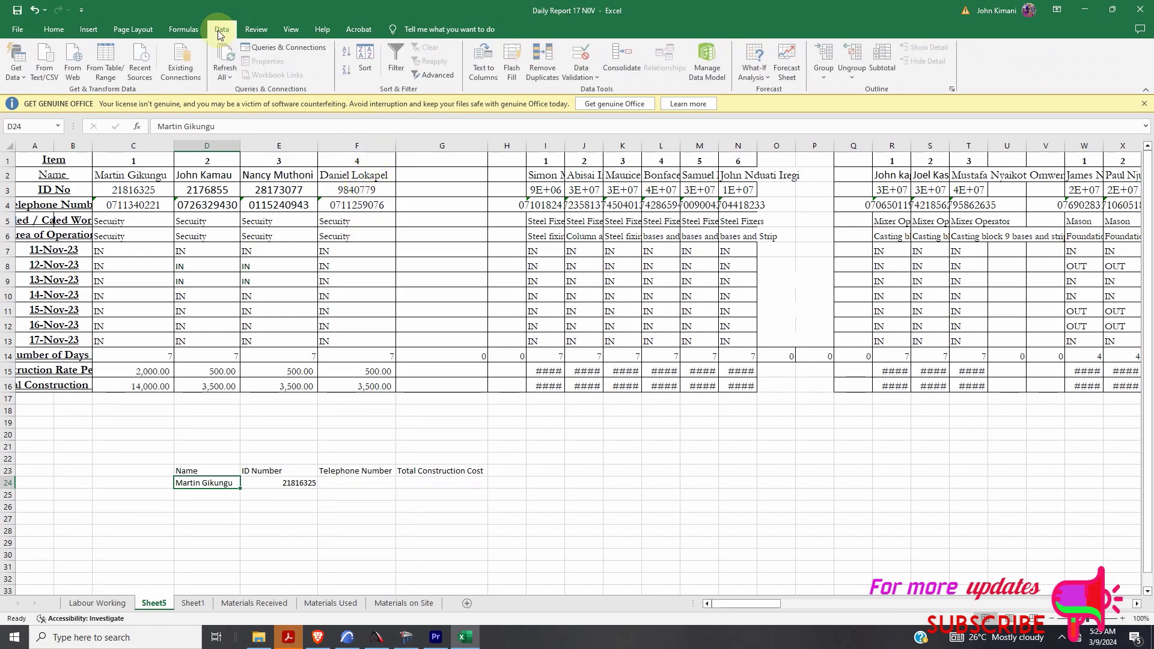
left_click(575, 71)
left_click(594, 92)
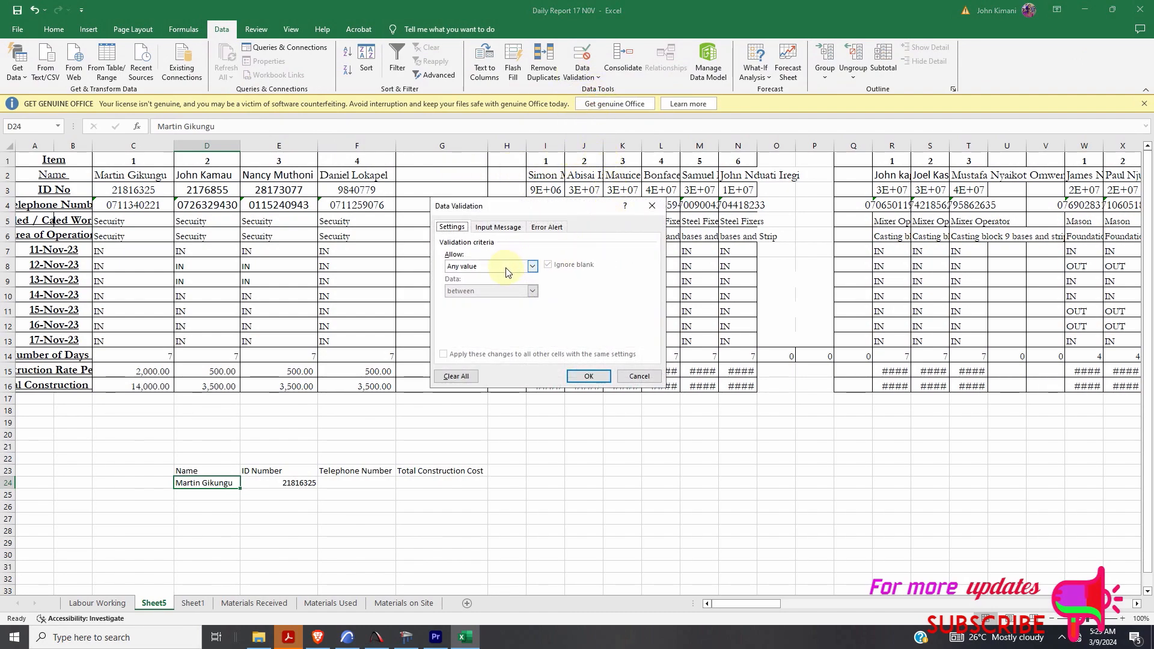
left_click(532, 266)
left_click(487, 300)
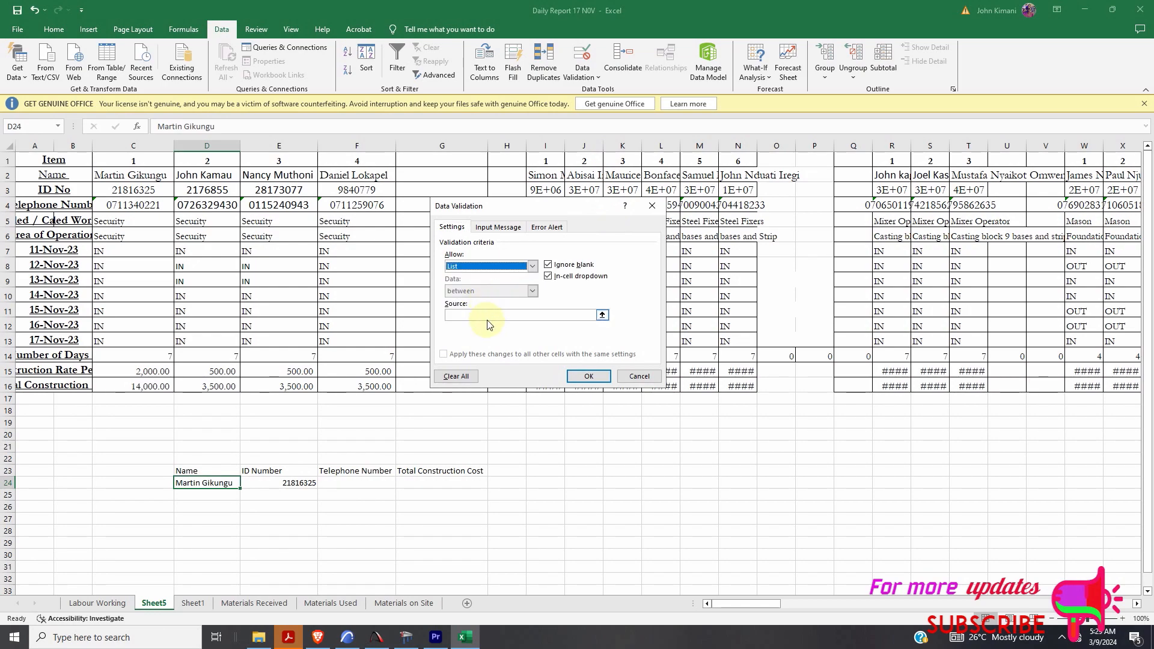
left_click(513, 315)
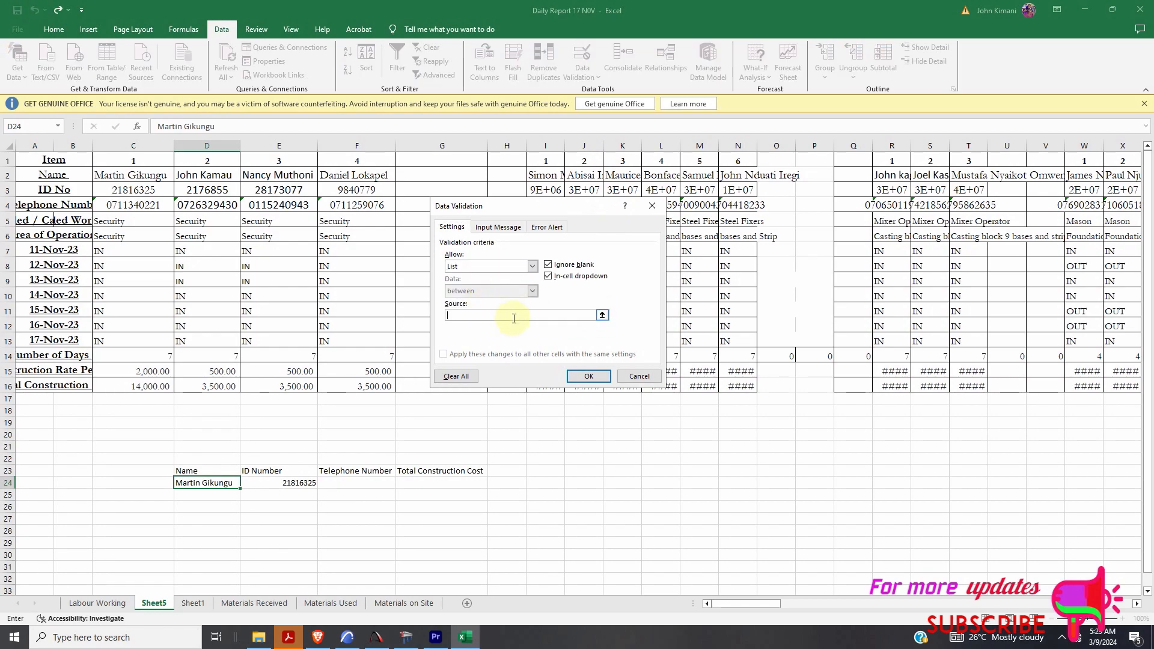
left_click(601, 315)
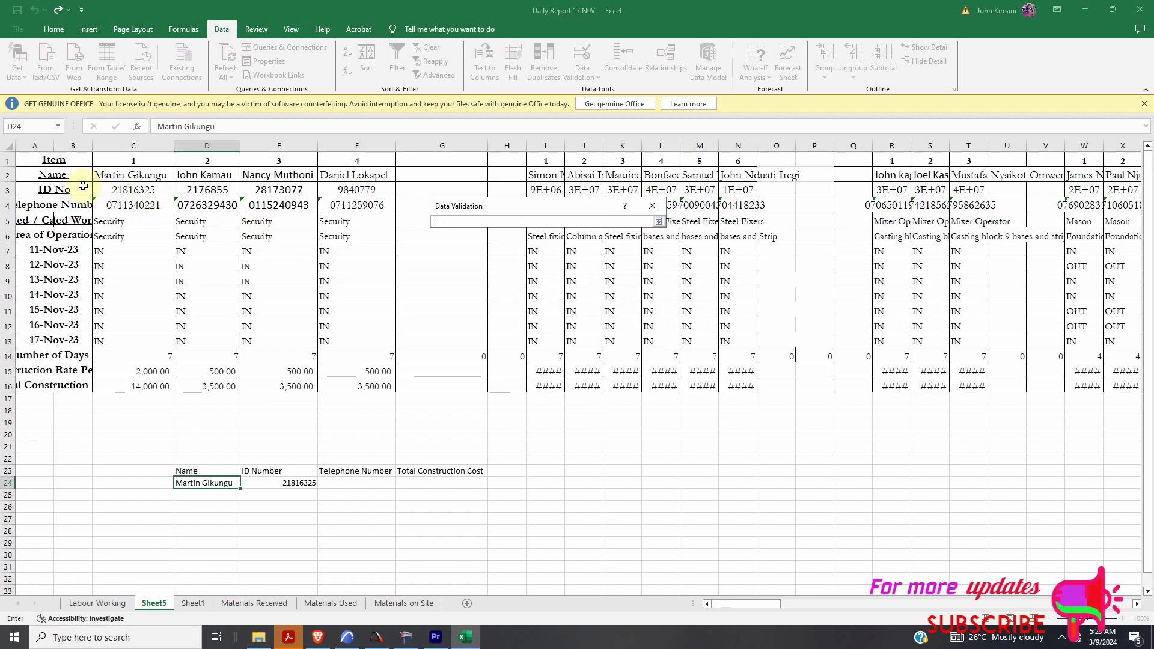
left_click_drag(95, 177, 1148, 175)
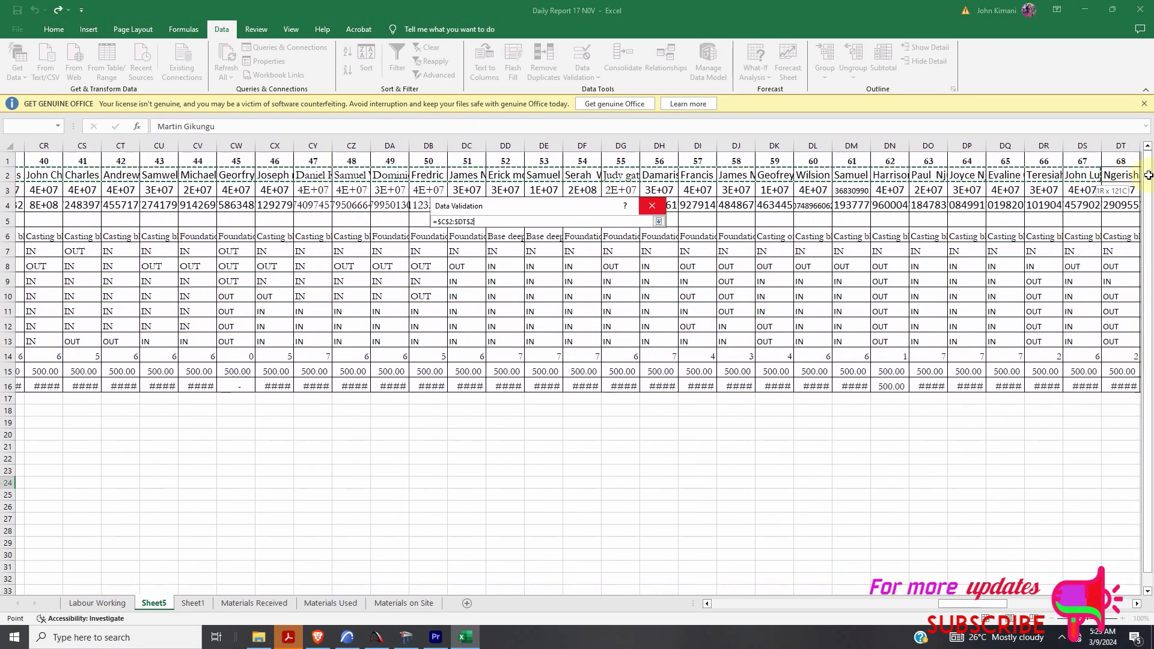
left_click_drag(1148, 175, 1148, 175)
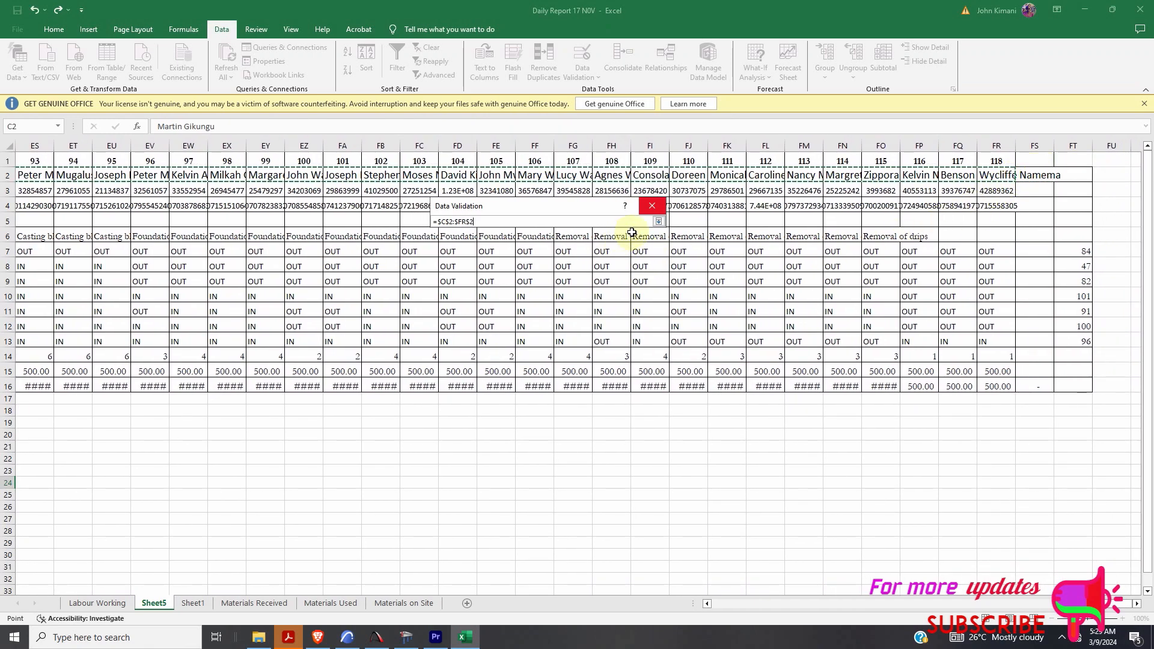
key("Return")
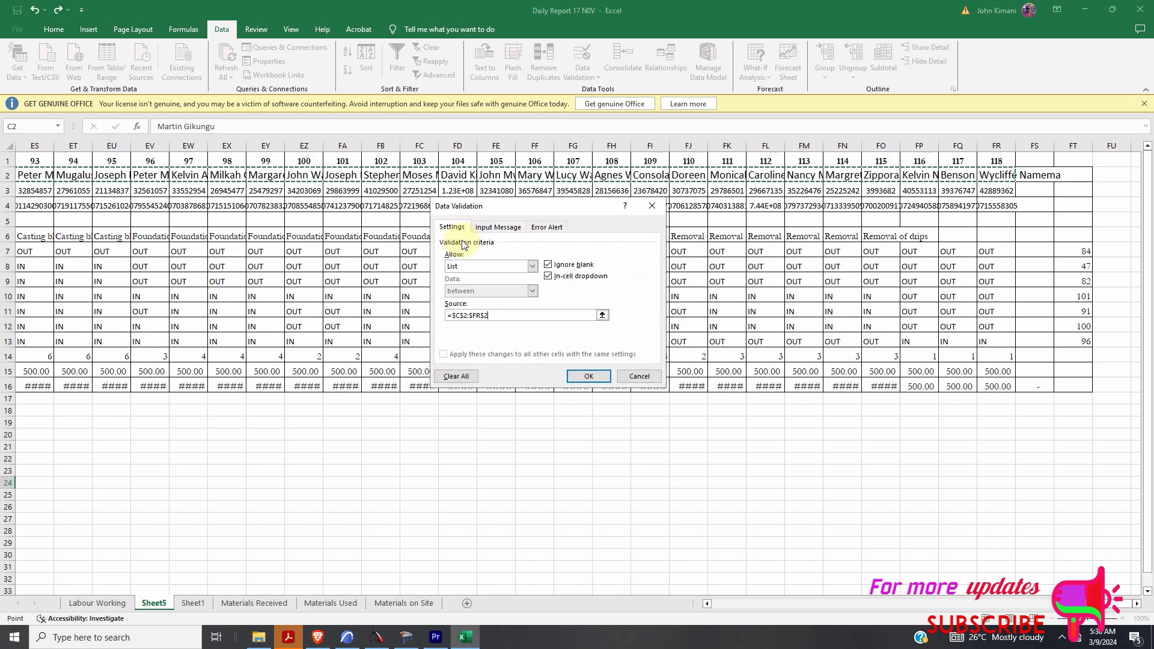
- Confirm the D24 list validation and pick another worker from its new dropdown
left_click(586, 376)
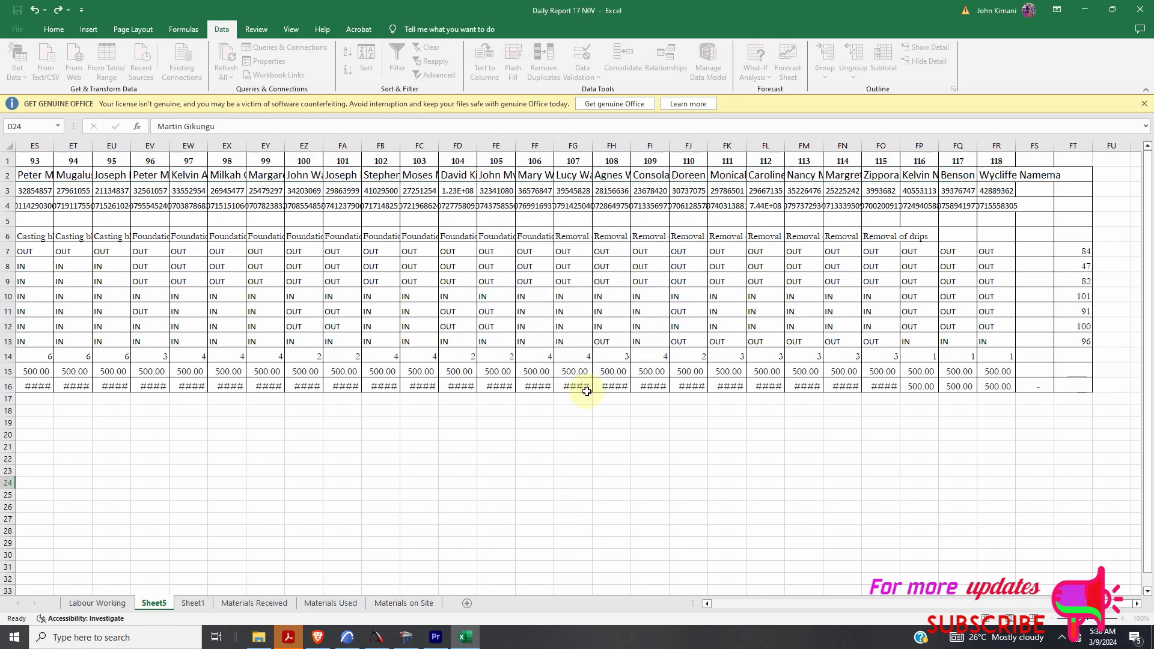
left_click_drag(1094, 605, 708, 611)
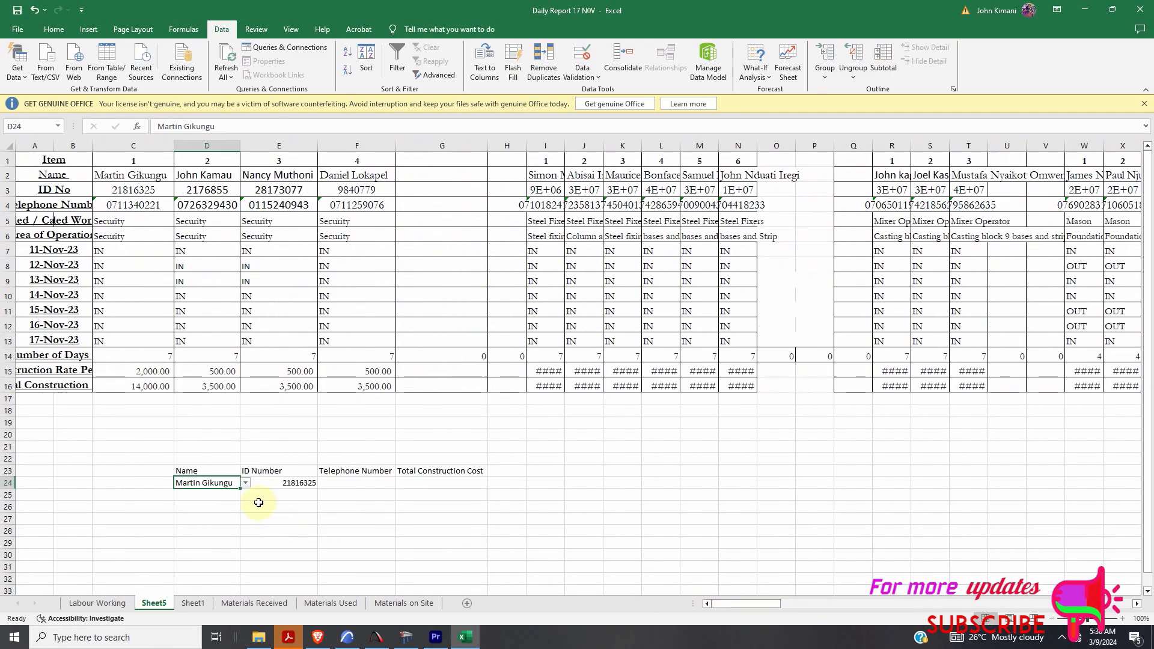
left_click(246, 483)
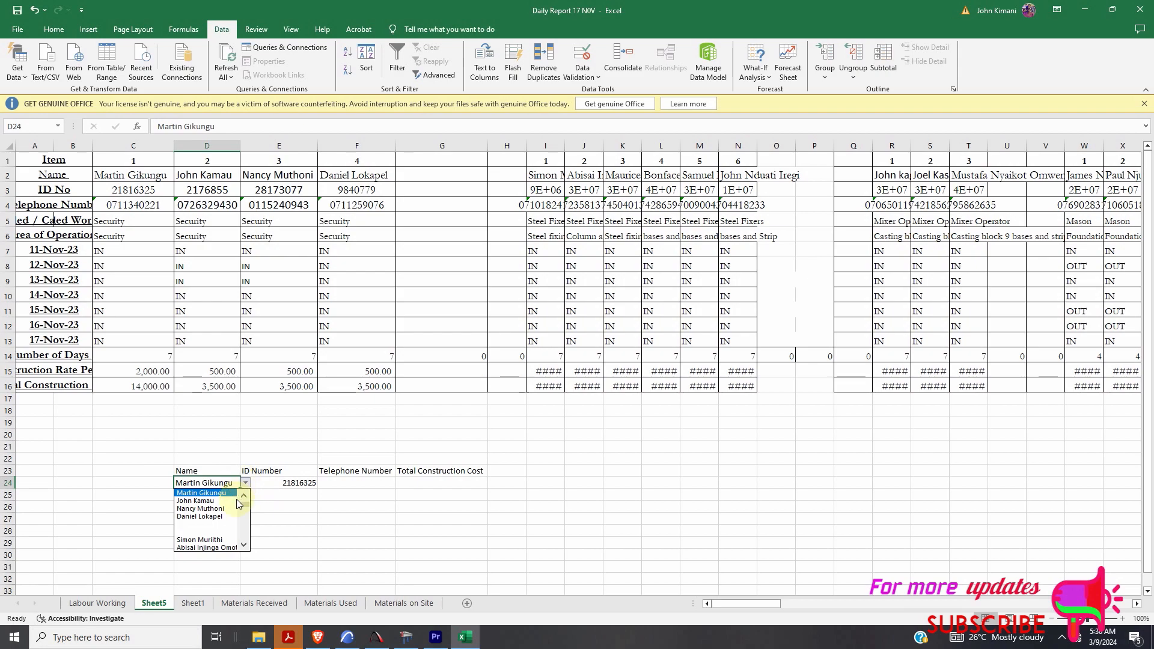
left_click(223, 509)
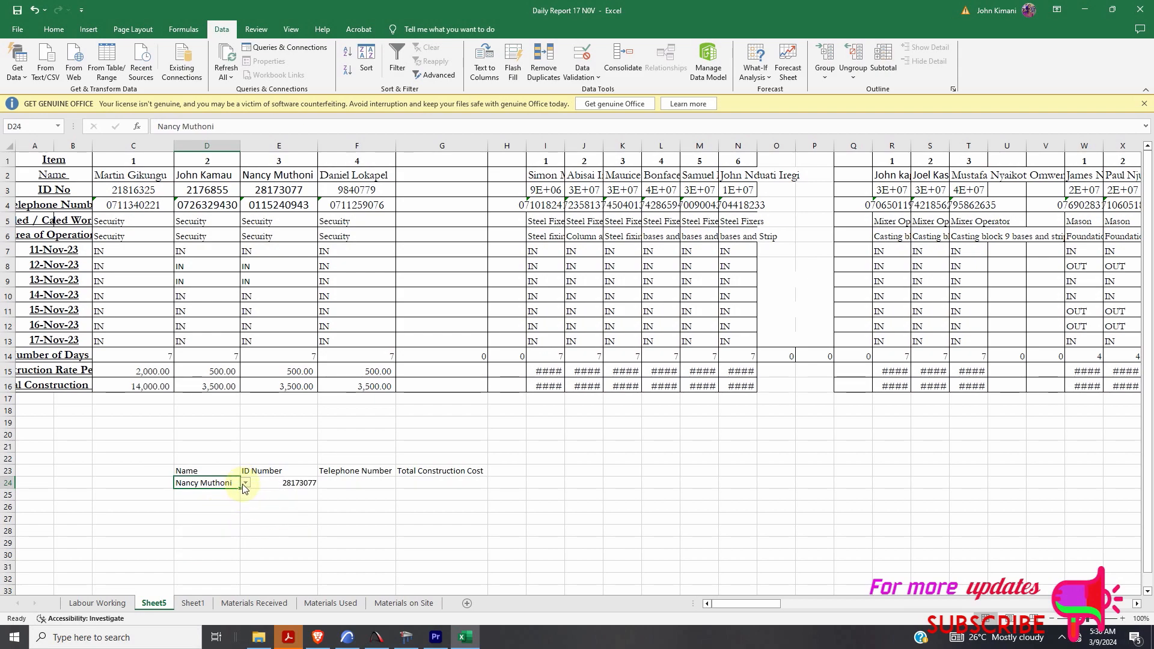
- Copy the HLOOKUP formula text from E24, leaving E24 unchanged
left_click(345, 481)
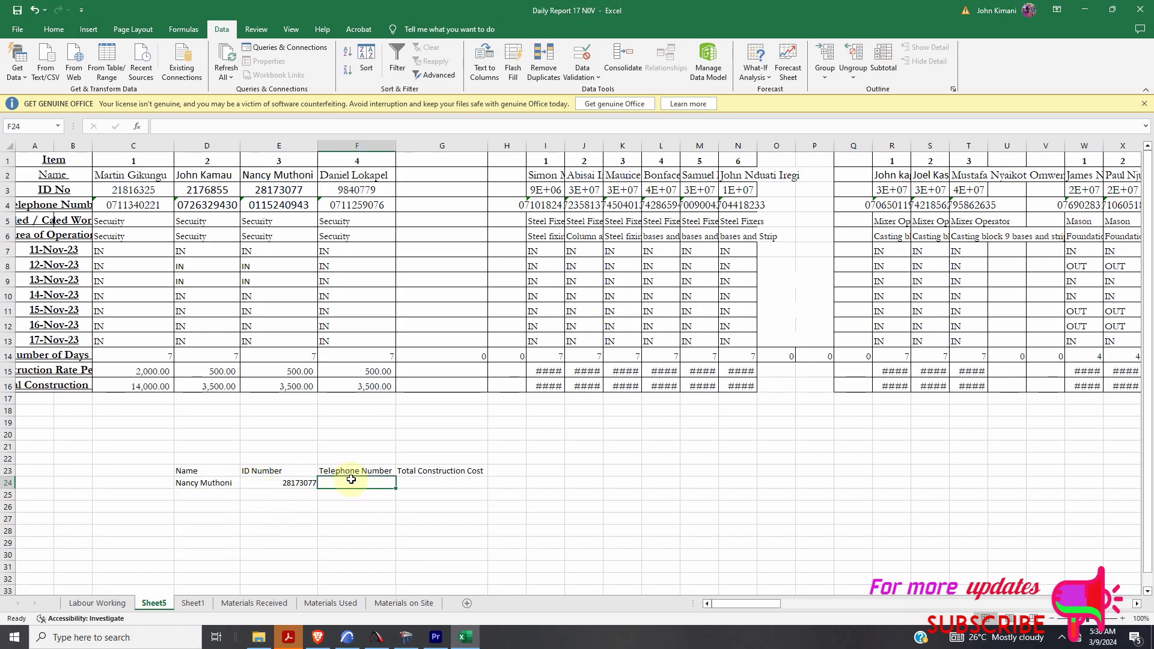
double_click(297, 483)
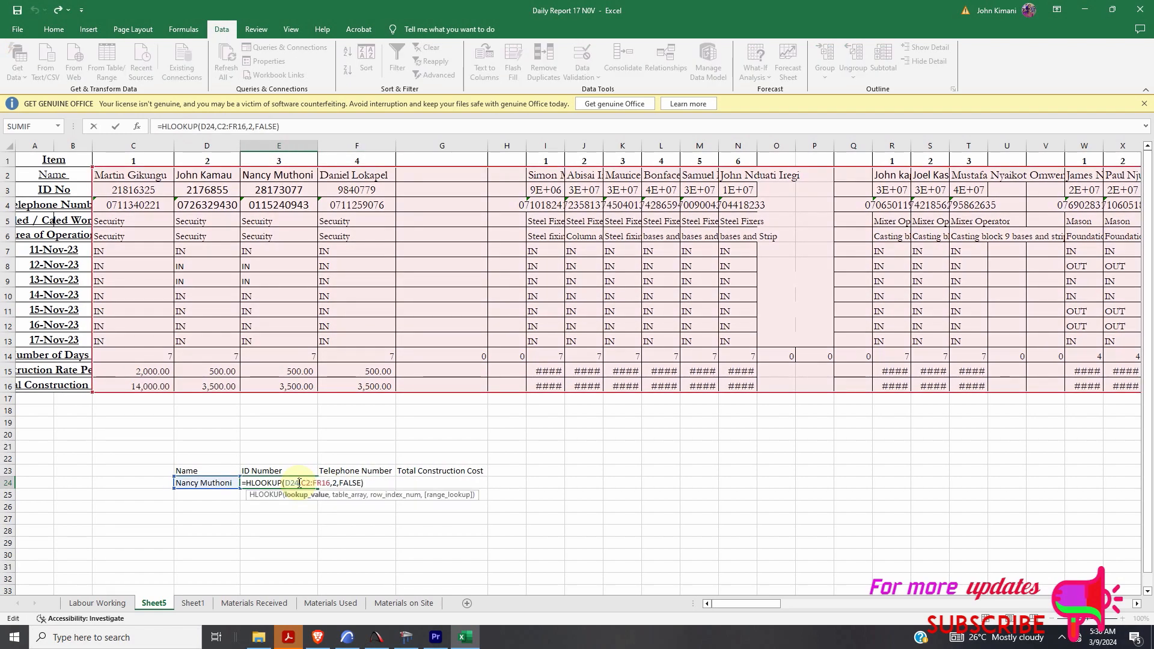
left_click_drag(244, 482, 346, 483)
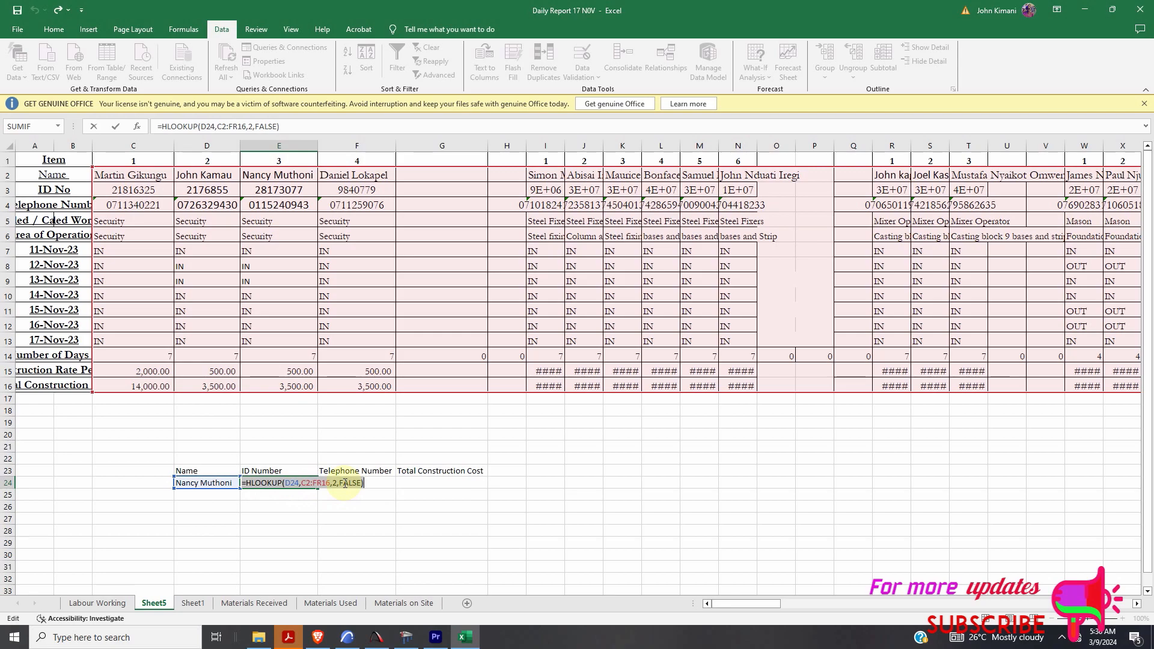
right_click(346, 485)
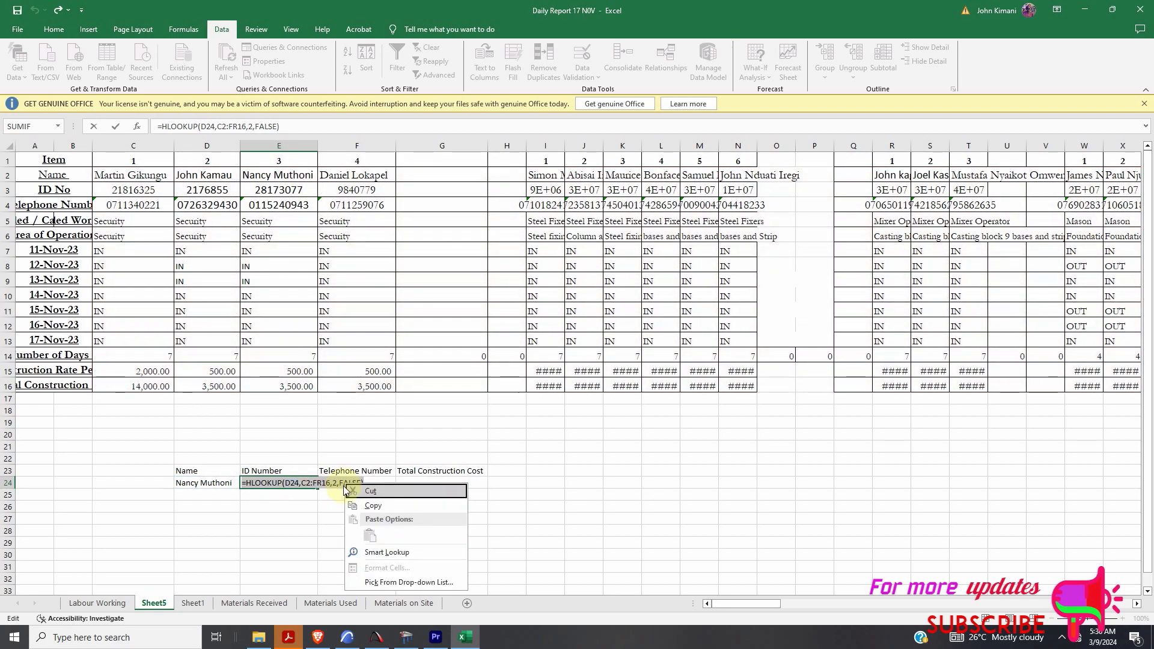
left_click(373, 509)
left_click(376, 484)
left_click(420, 484)
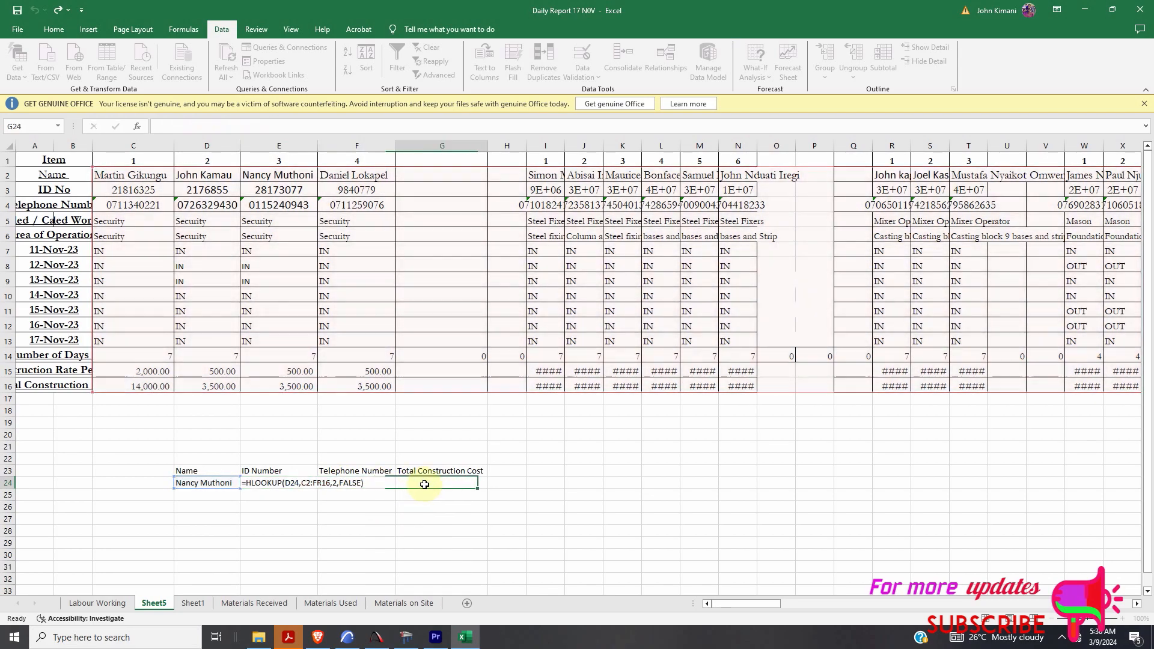
- Enter =HLOOKUP(D24,C2:FR16,3,FALSE) in F24 to return the telephone number
left_click(366, 484)
key("ctrl+v")
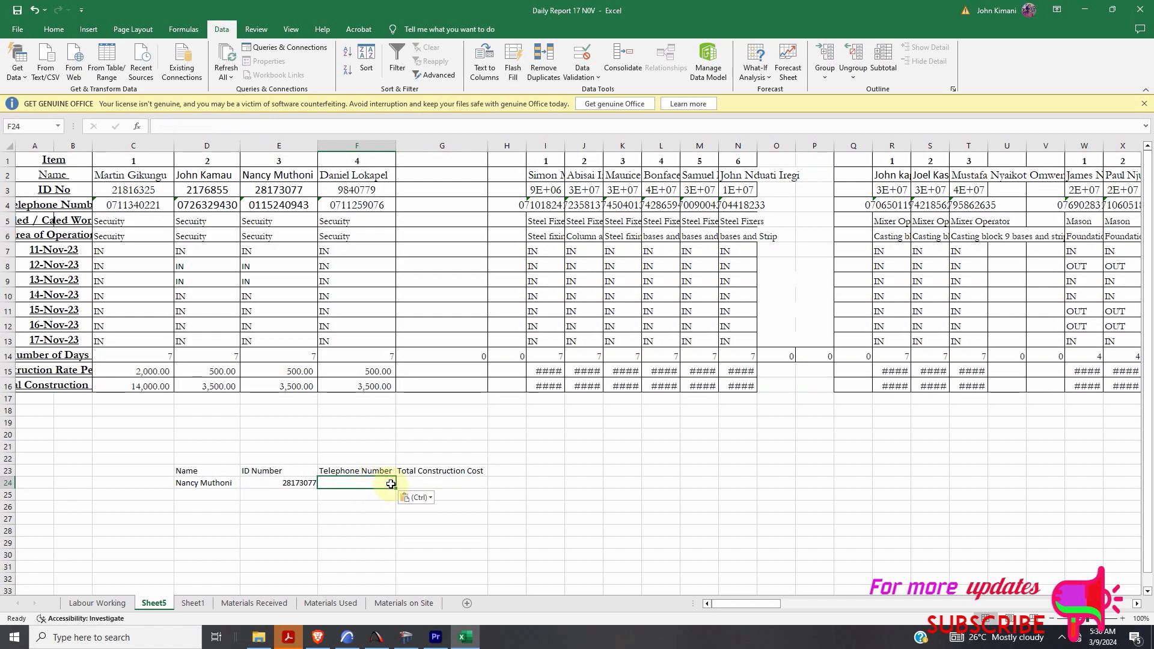
double_click(388, 484)
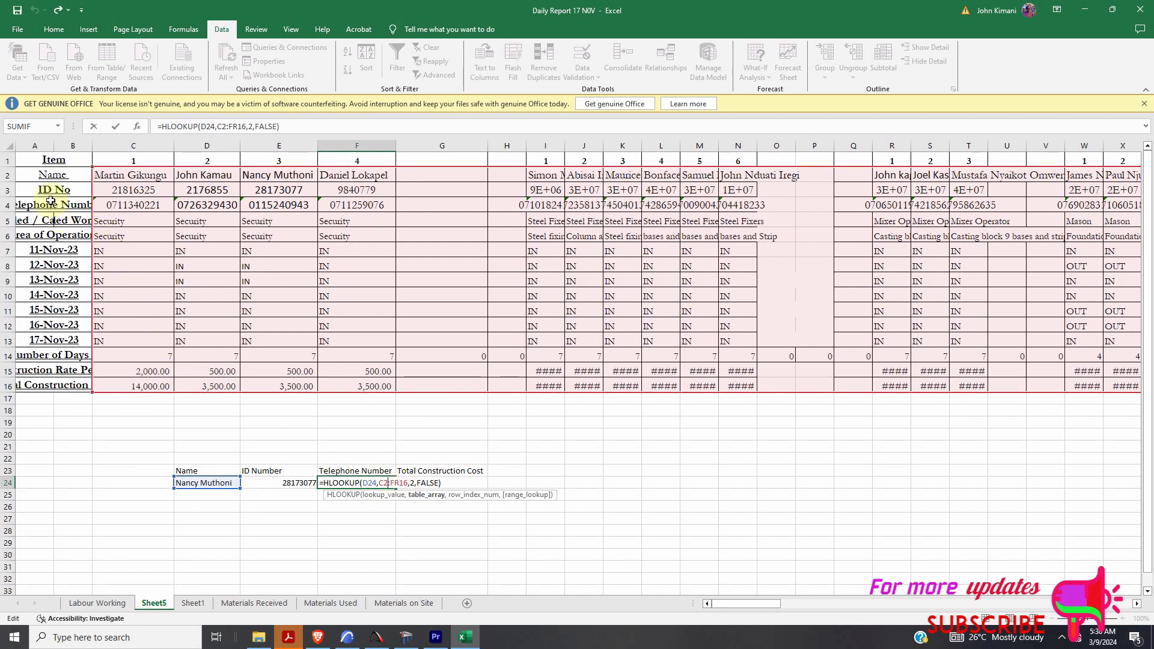
left_click(415, 484)
key("BackSpace")
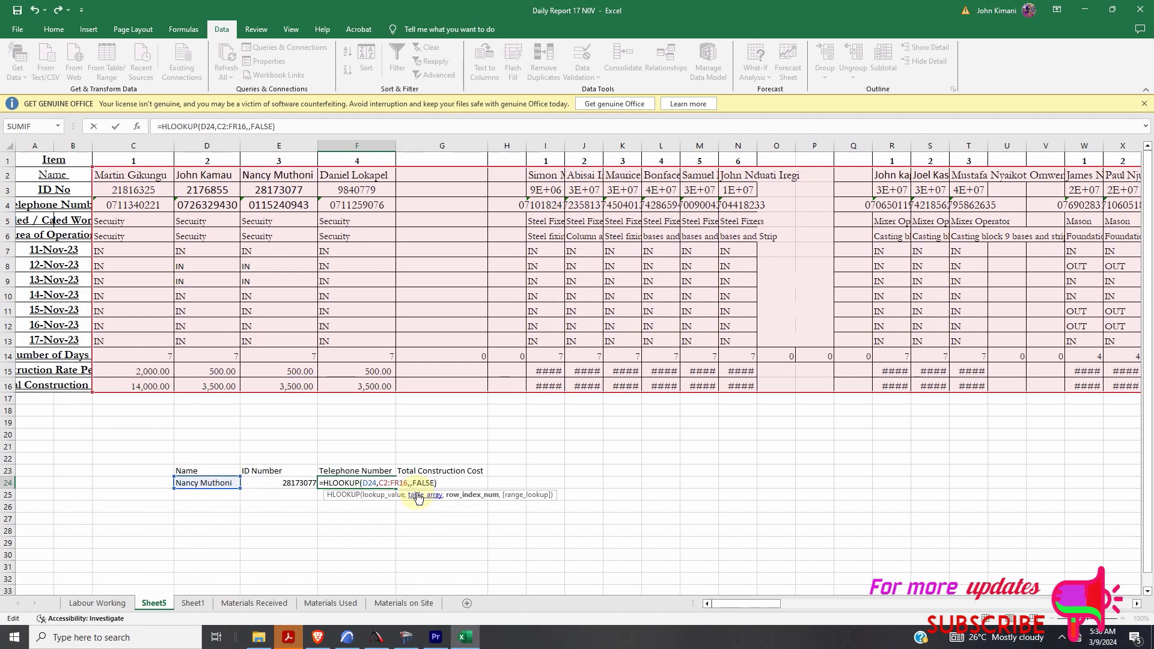
type("3")
left_click(619, 447)
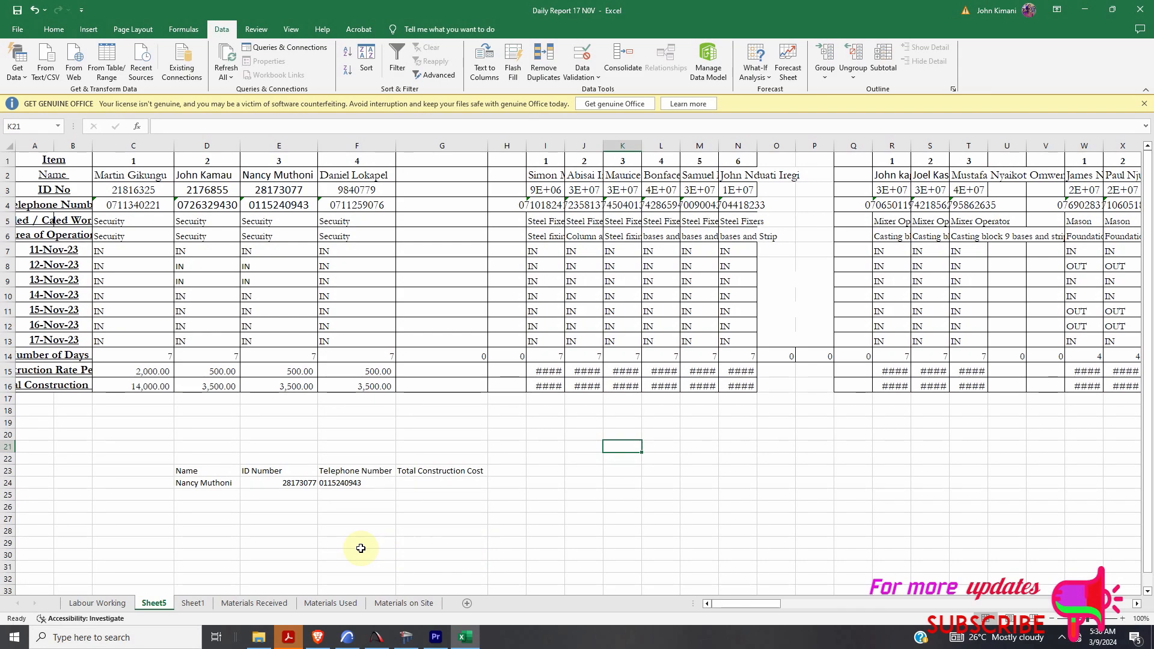
- Choose the first worker from the D24 name dropdown
left_click(233, 485)
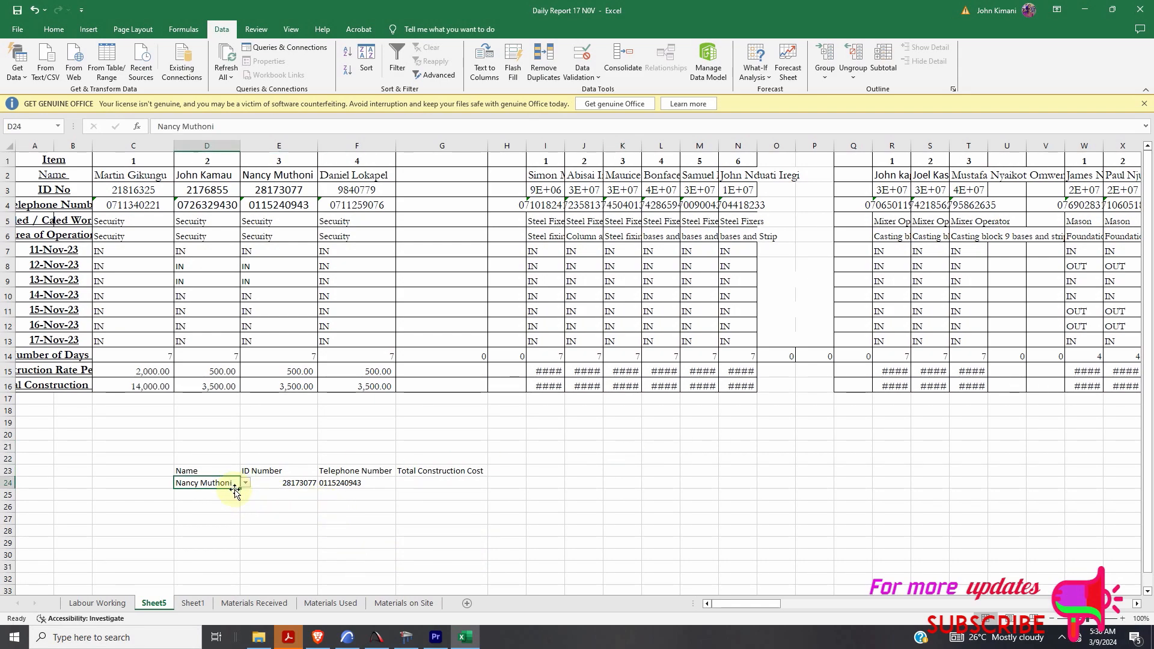
left_click(246, 484)
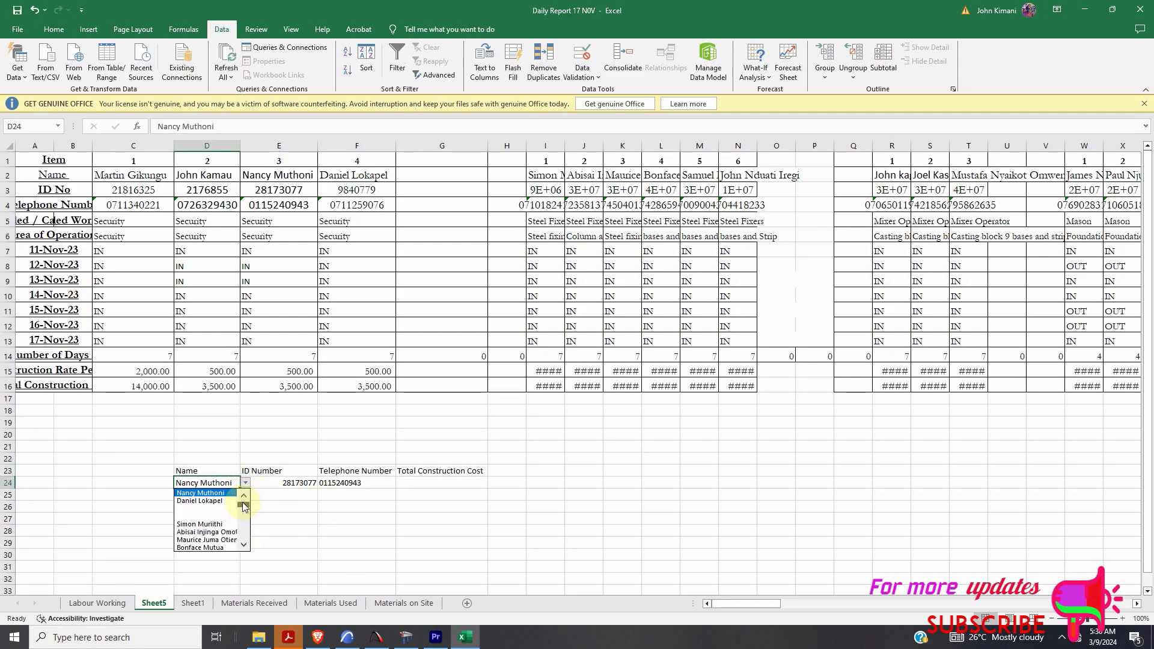
left_click_drag(243, 503, 244, 496)
left_click(203, 493)
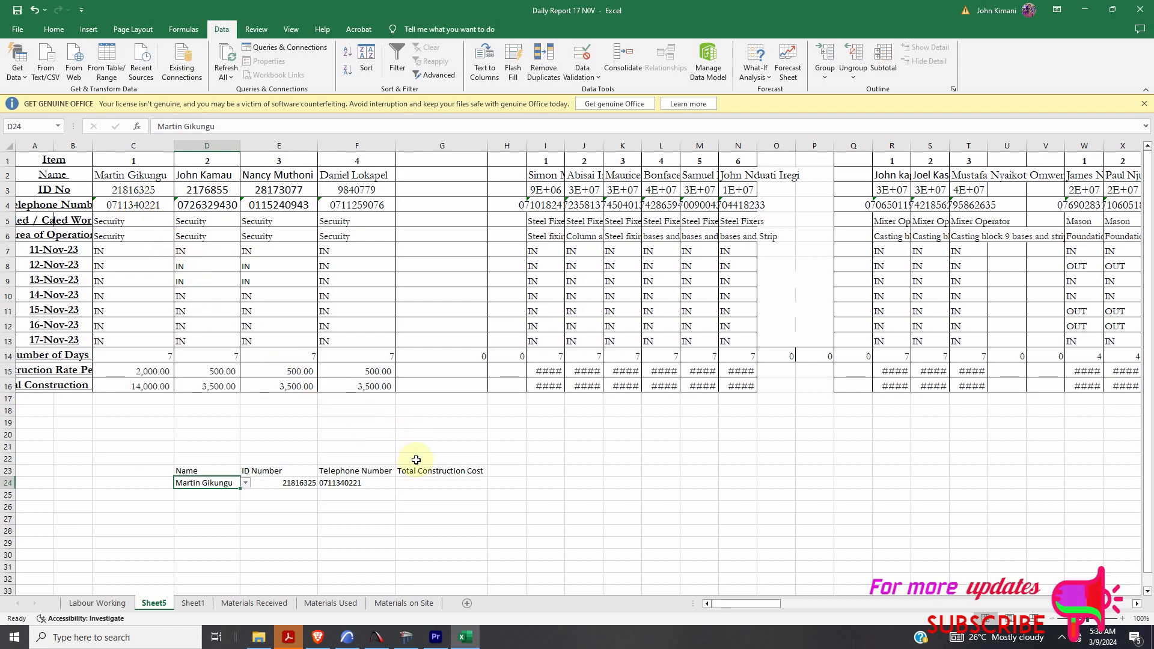
- Paste the HLOOKUP into G24 with row index 15, returning 14000 total cost
left_click(414, 486)
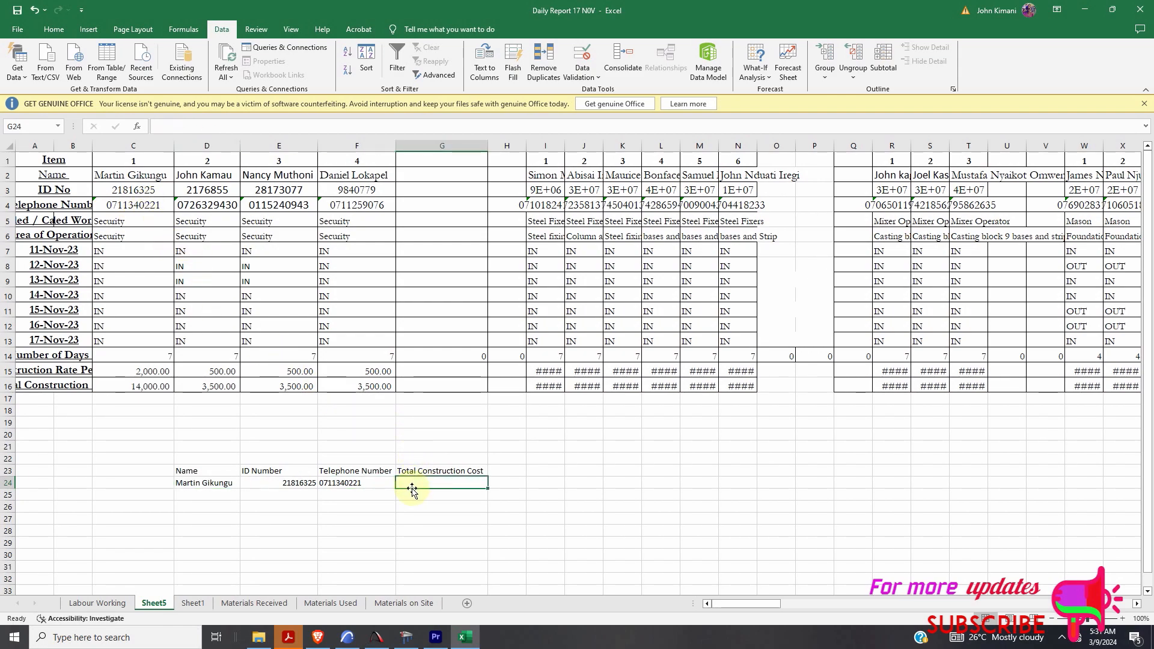
key("ctrl+v")
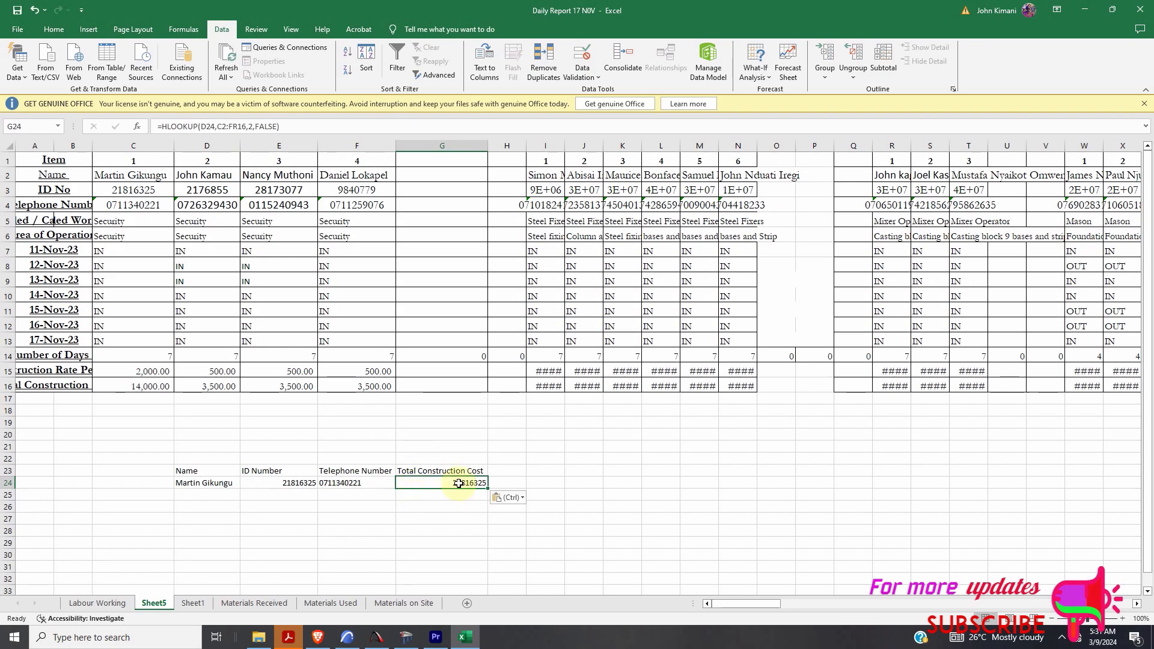
double_click(458, 483)
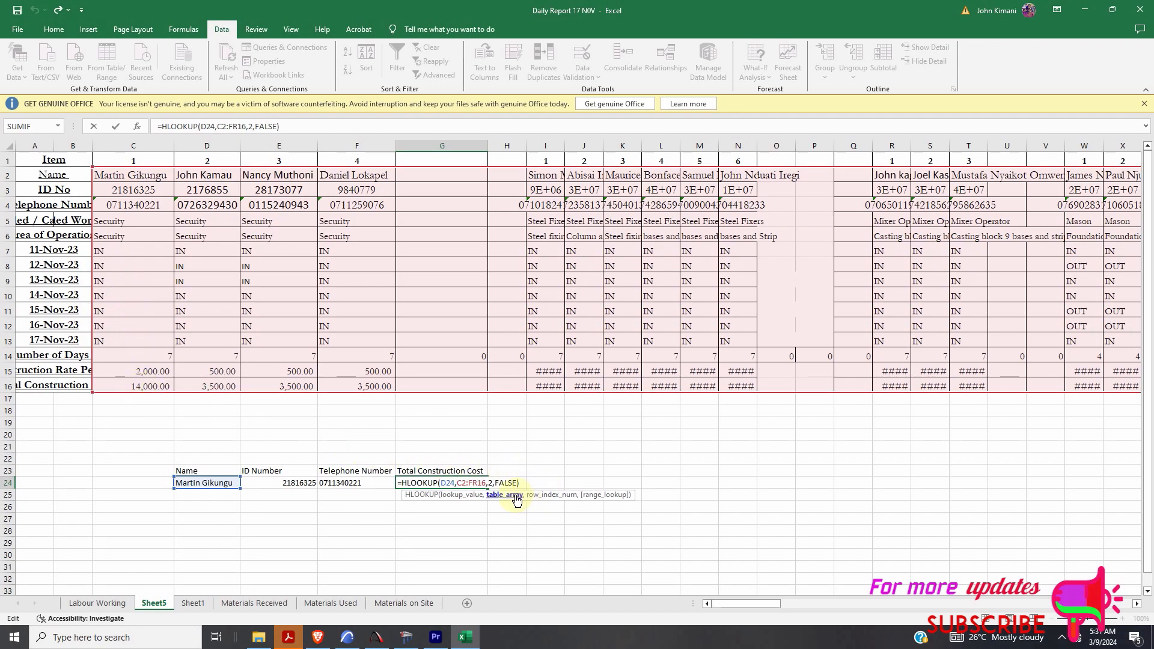
left_click(491, 483)
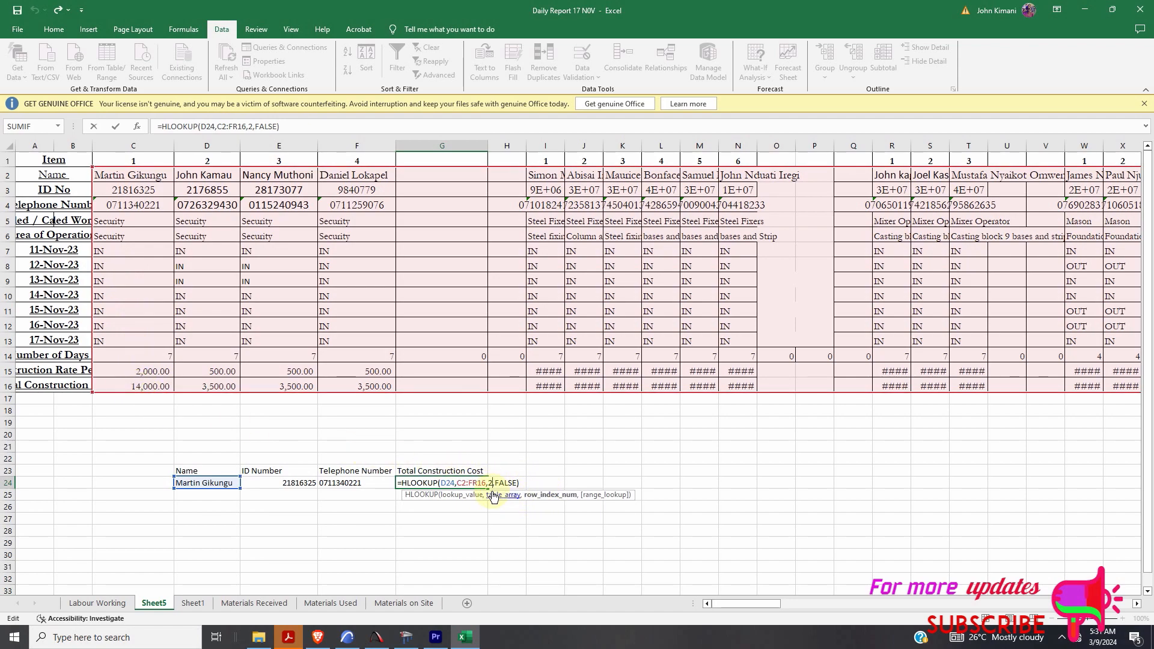
key("BackSpace")
type("15")
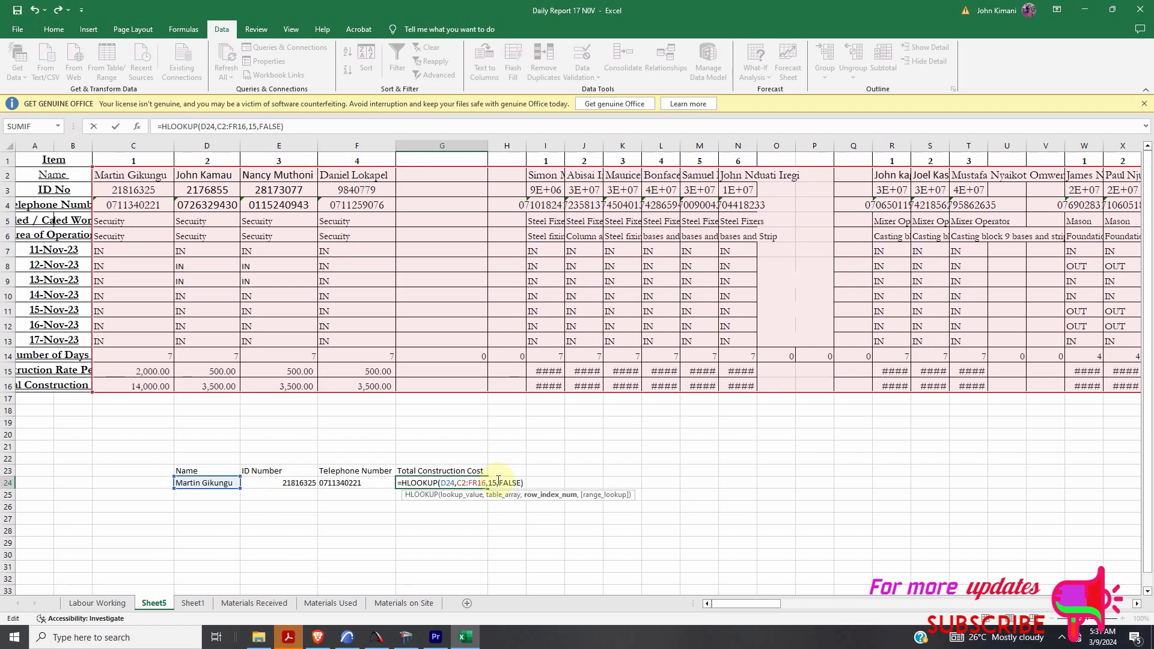
left_click(636, 445)
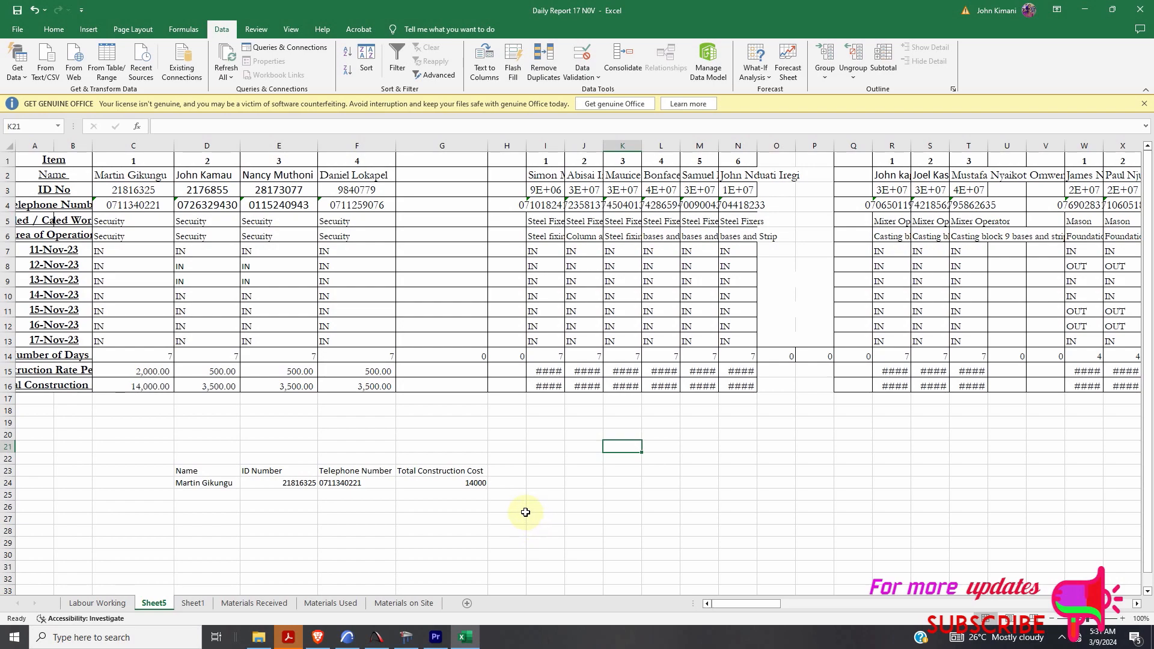
- Replace G24's formula text, starting to retype it as Hlookup(
double_click(478, 483)
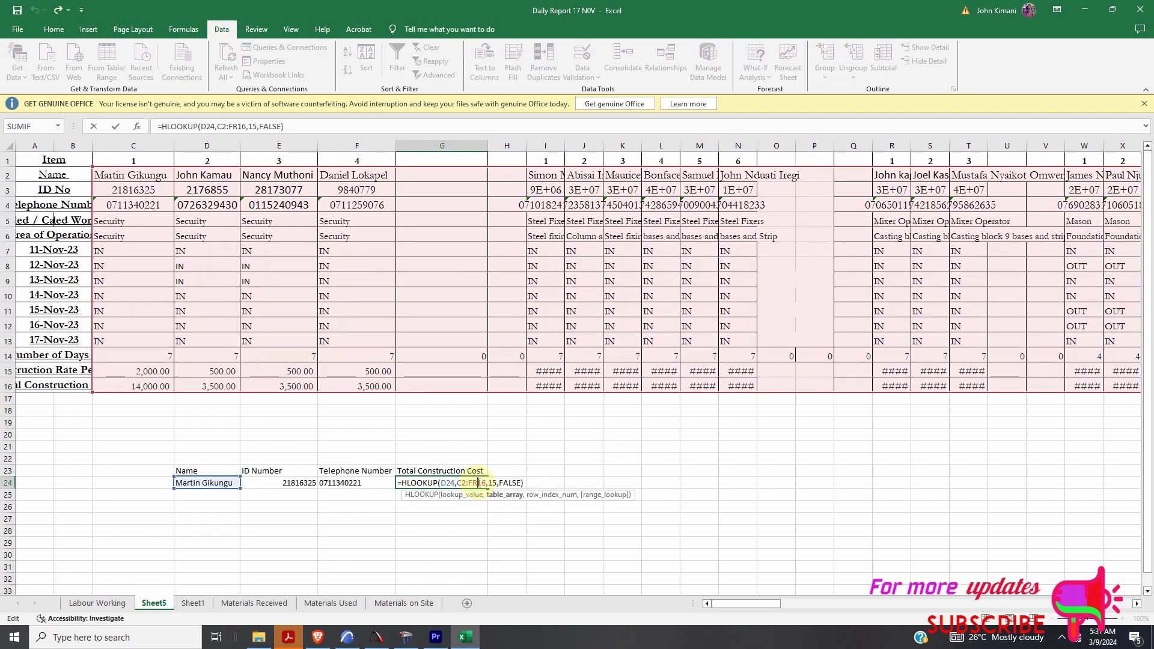
left_click_drag(399, 483, 553, 483)
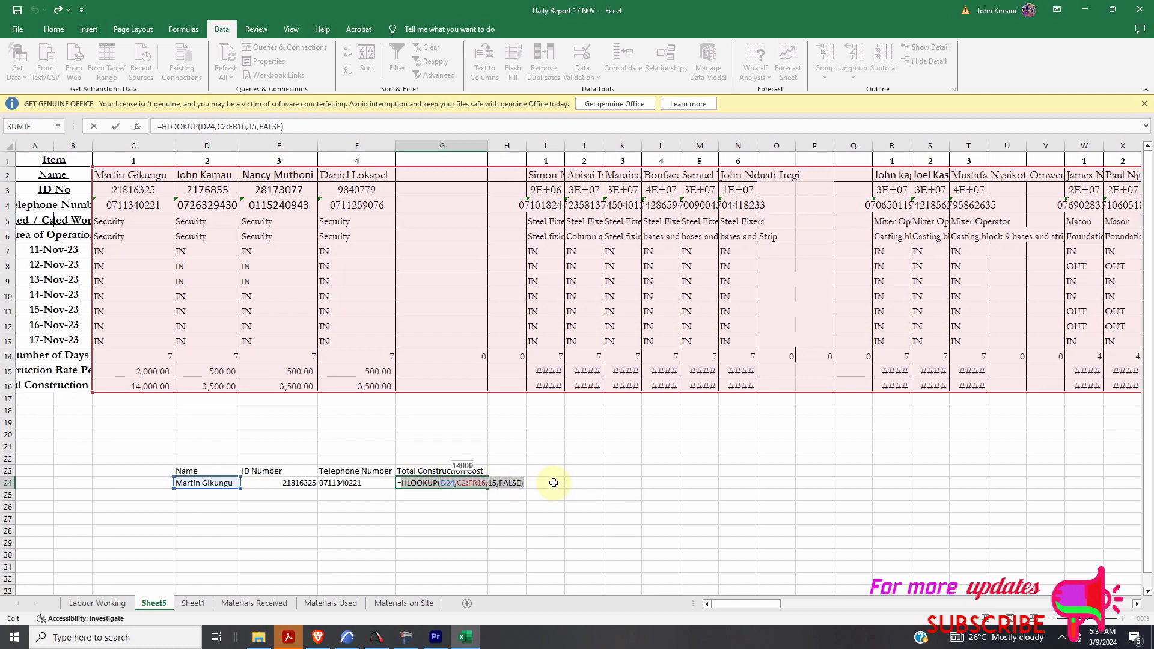
type("Hlookup")
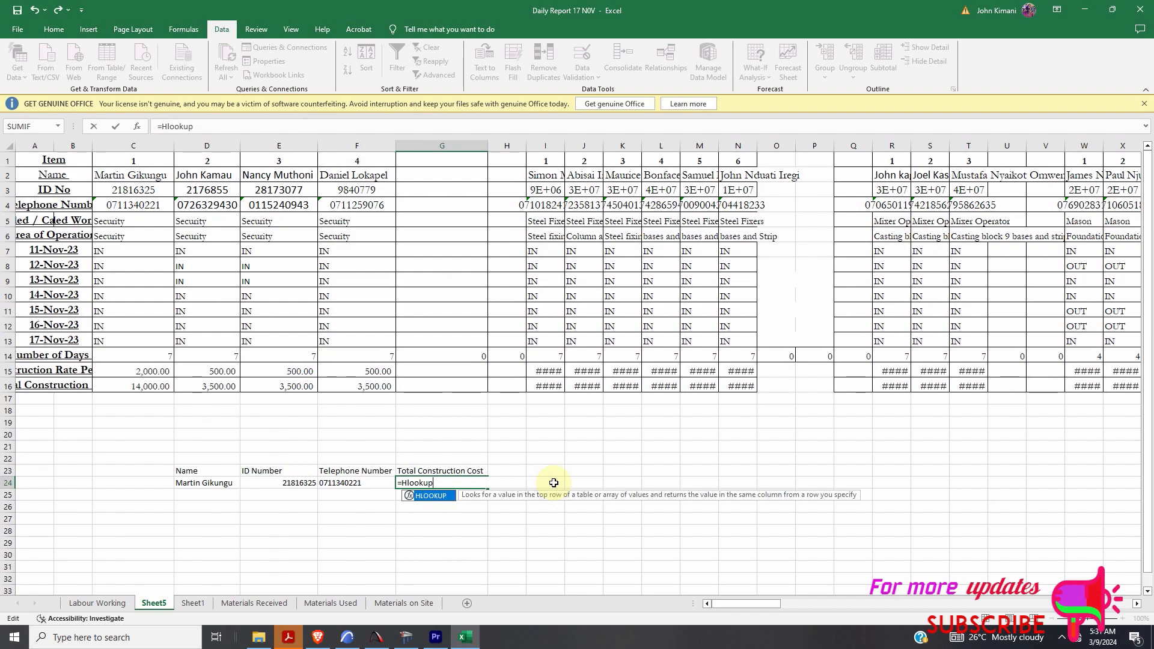
type("(")
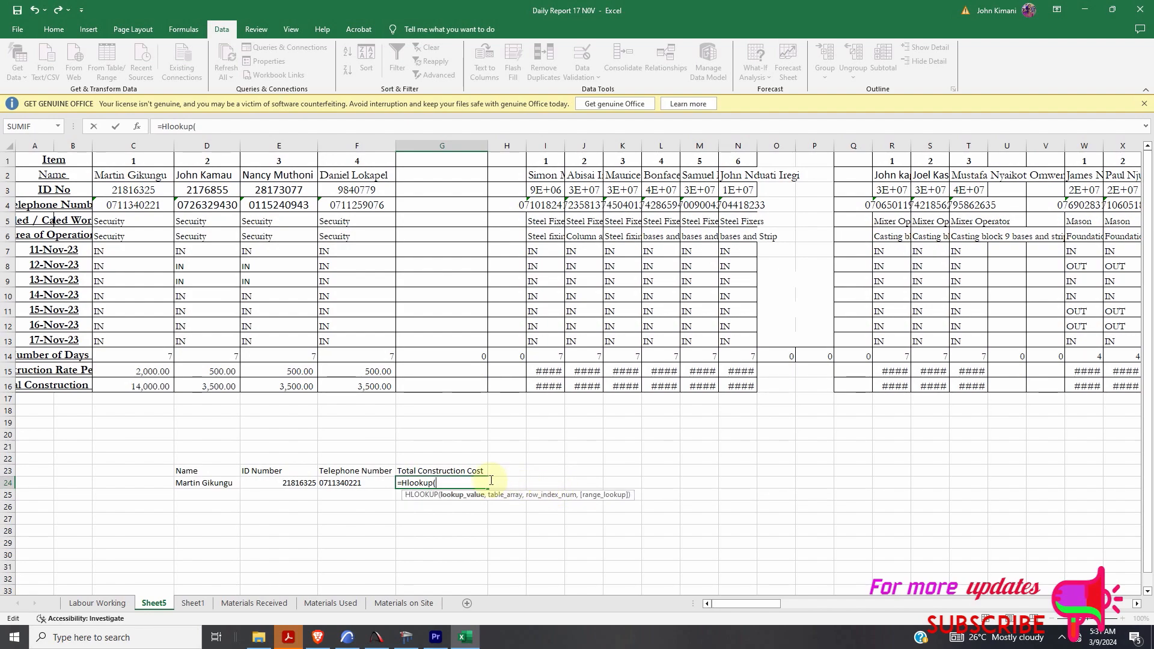
- Complete G24 as =Hlookup(D24,C2:FR16,15,FALSE) and enter it
left_click(208, 482)
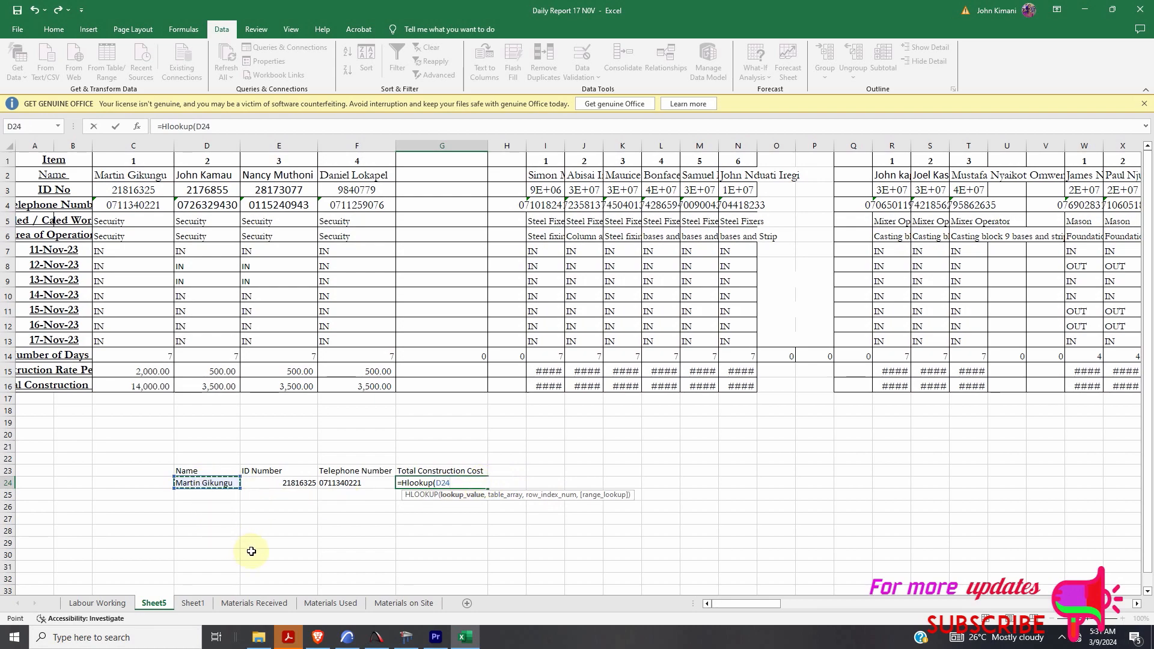
type(",")
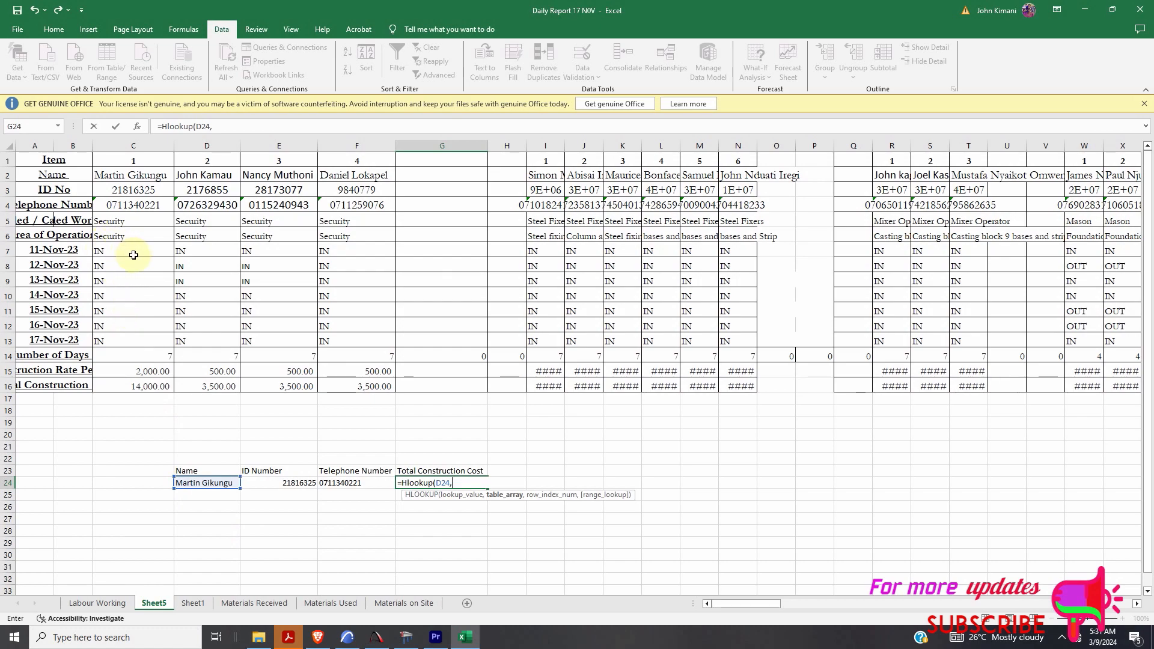
left_click_drag(97, 172, 1147, 386)
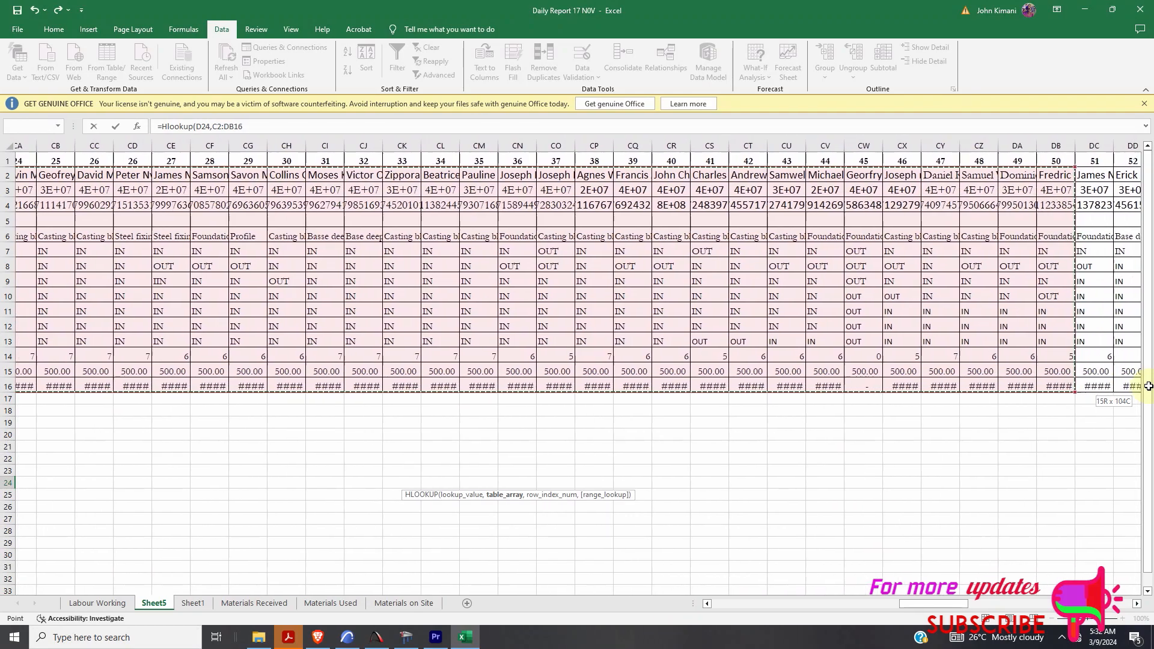
left_click_drag(1149, 385, 920, 386)
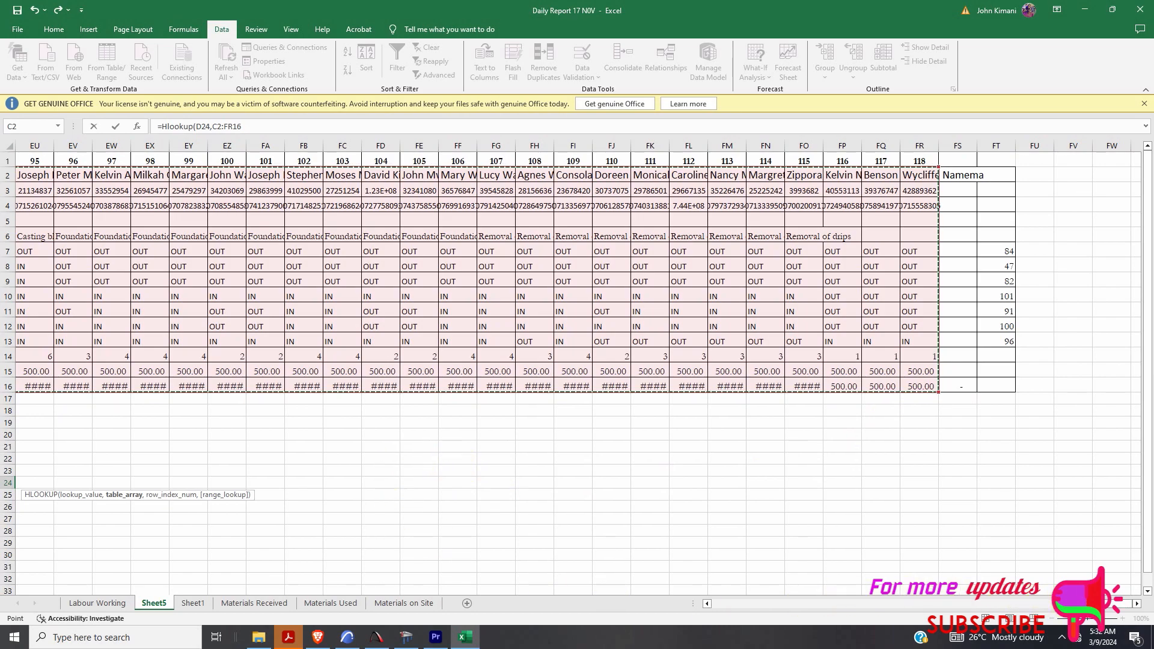
left_click_drag(1121, 603, 704, 618)
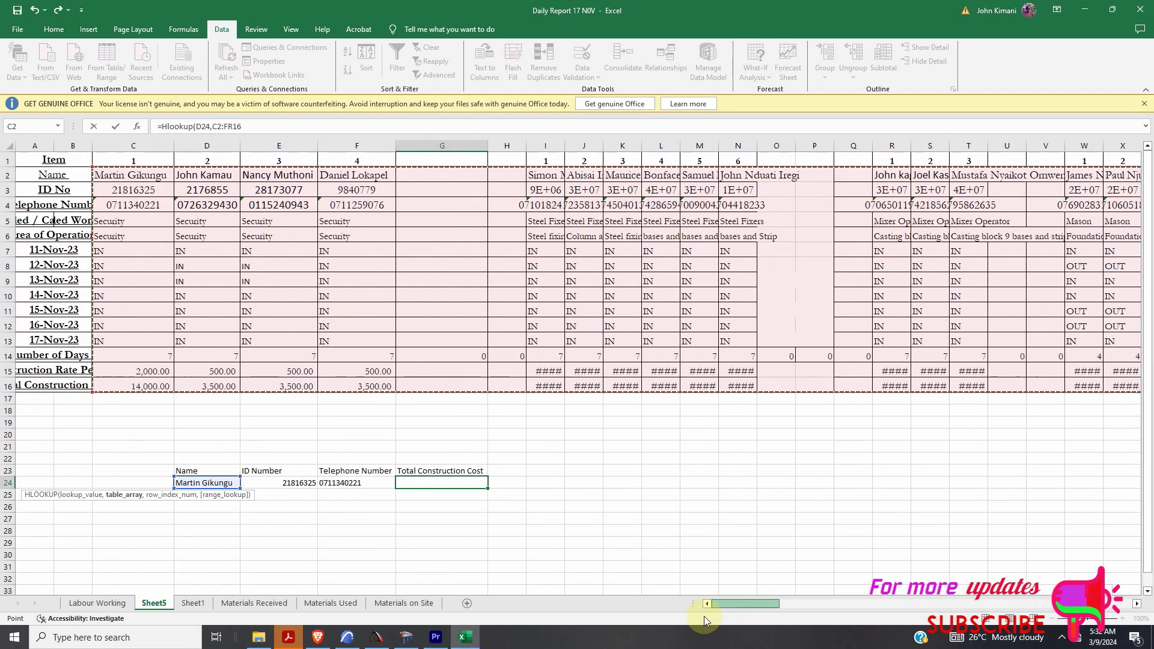
type(",")
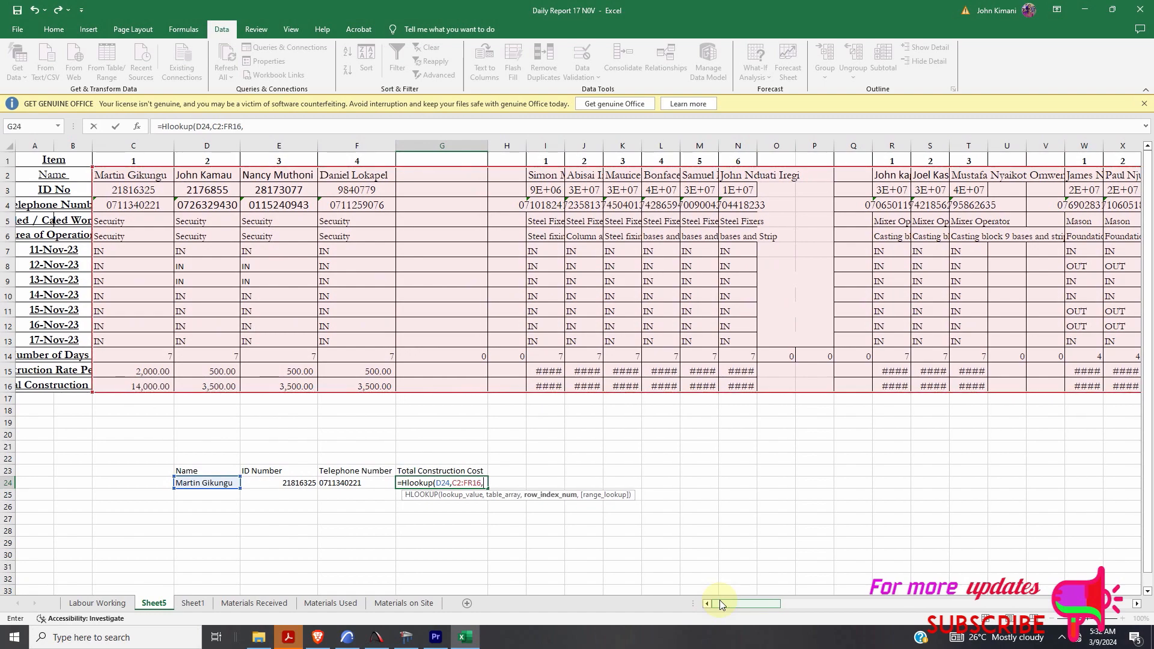
type("15,")
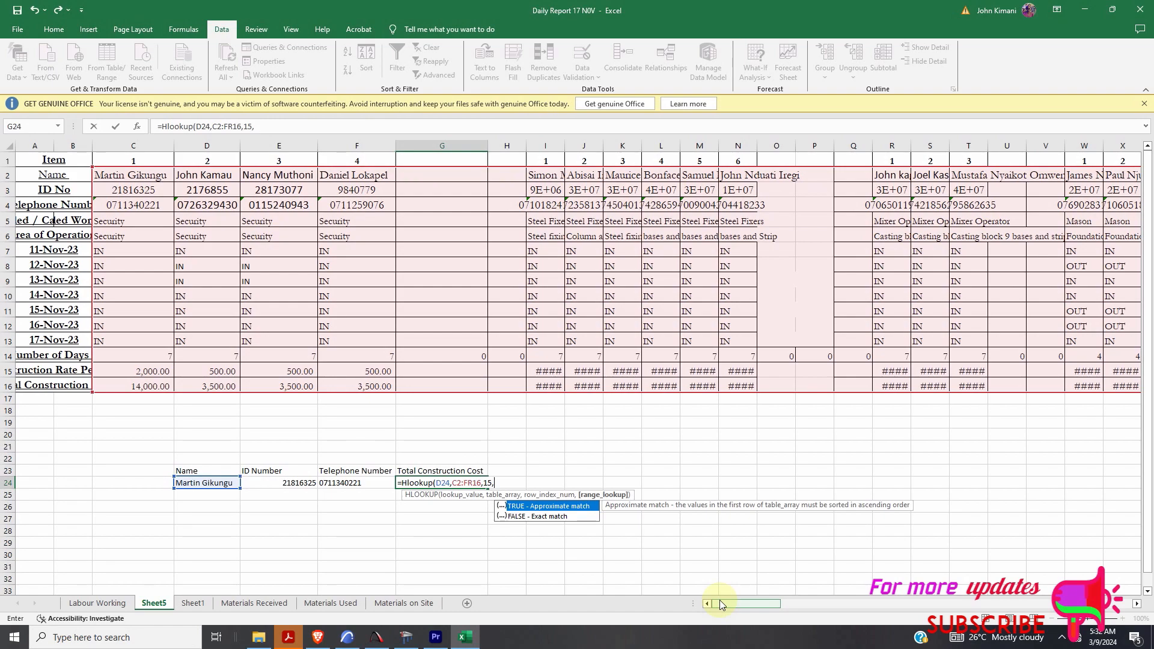
type("FALSE)")
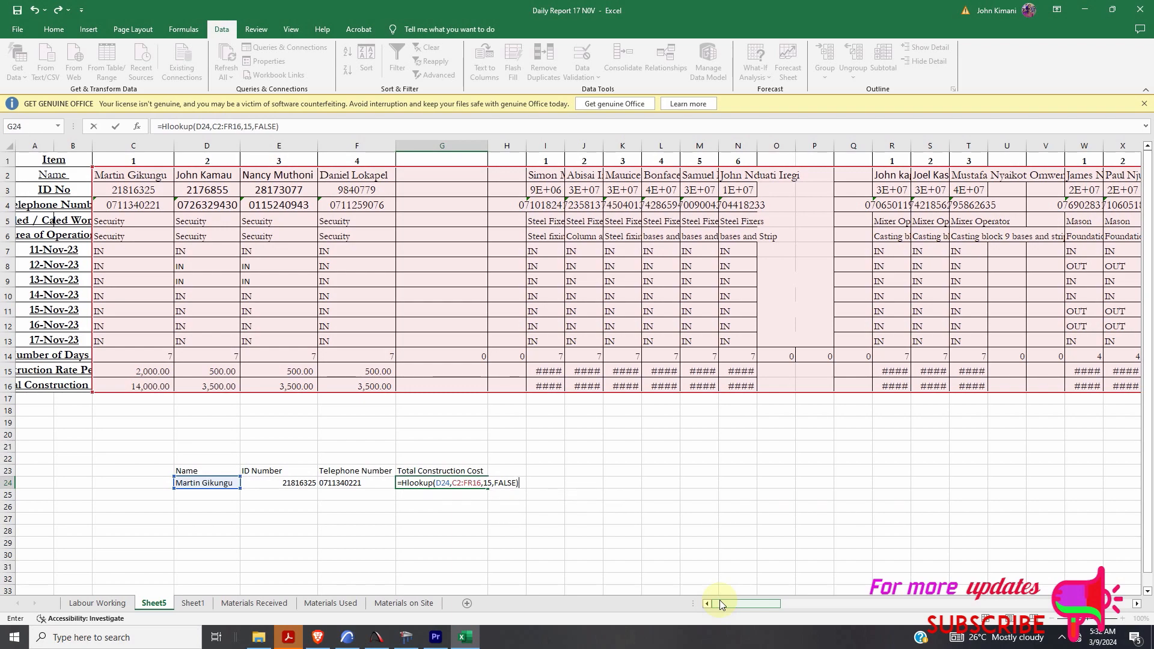
key("Return")
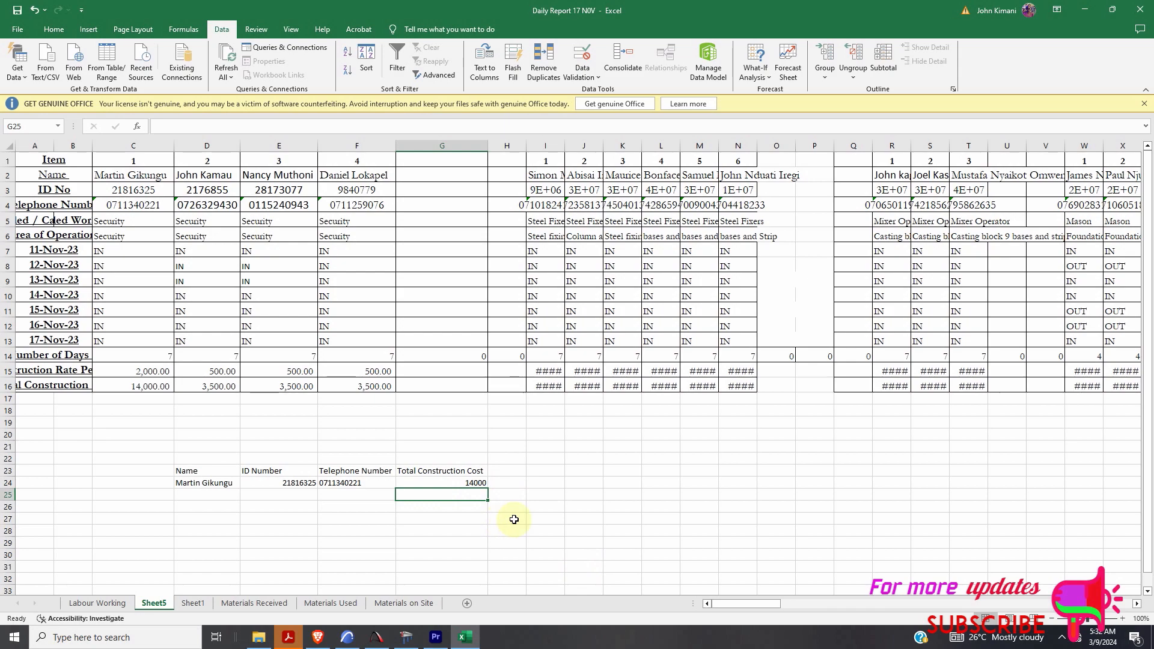
- Autofit column I and open J2 to get at the worker's full name
double_click(564, 146)
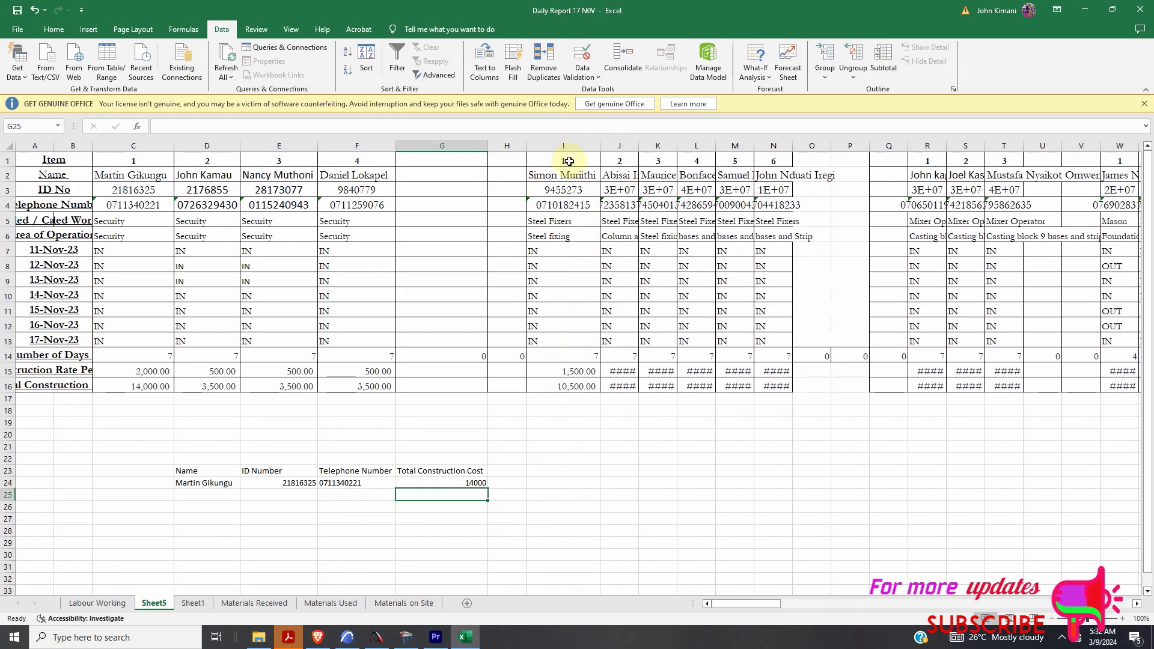
double_click(616, 175)
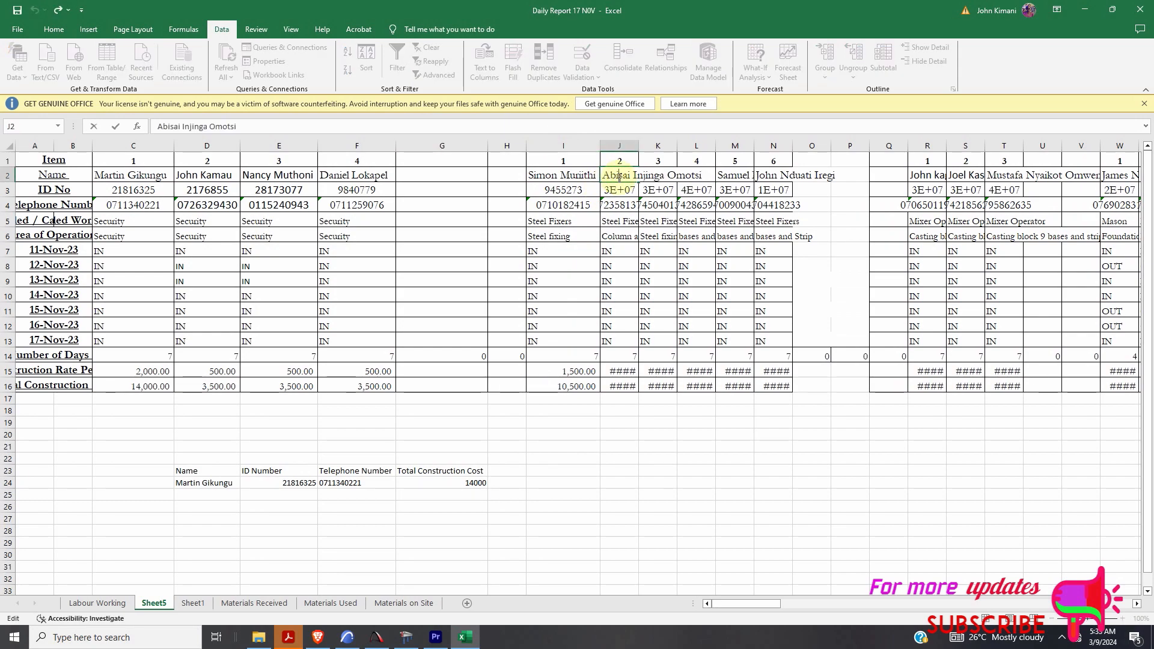
right_click(619, 176)
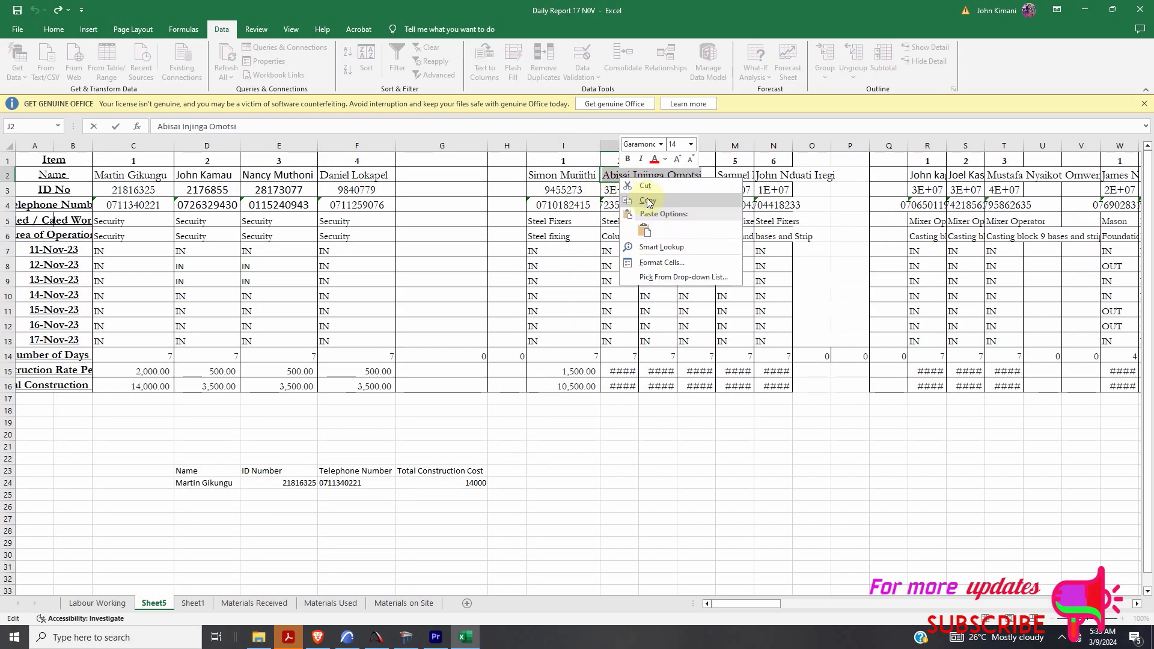
- Copy J2's worker name and paste it over the name in D24
left_click(645, 197)
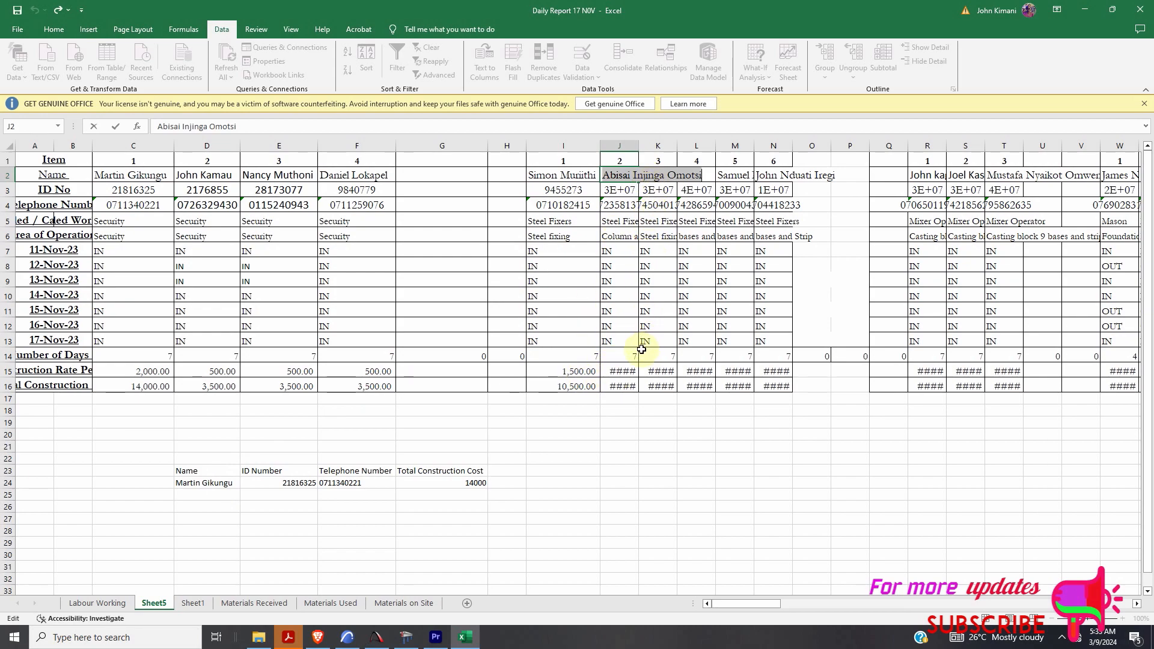
left_click(232, 482)
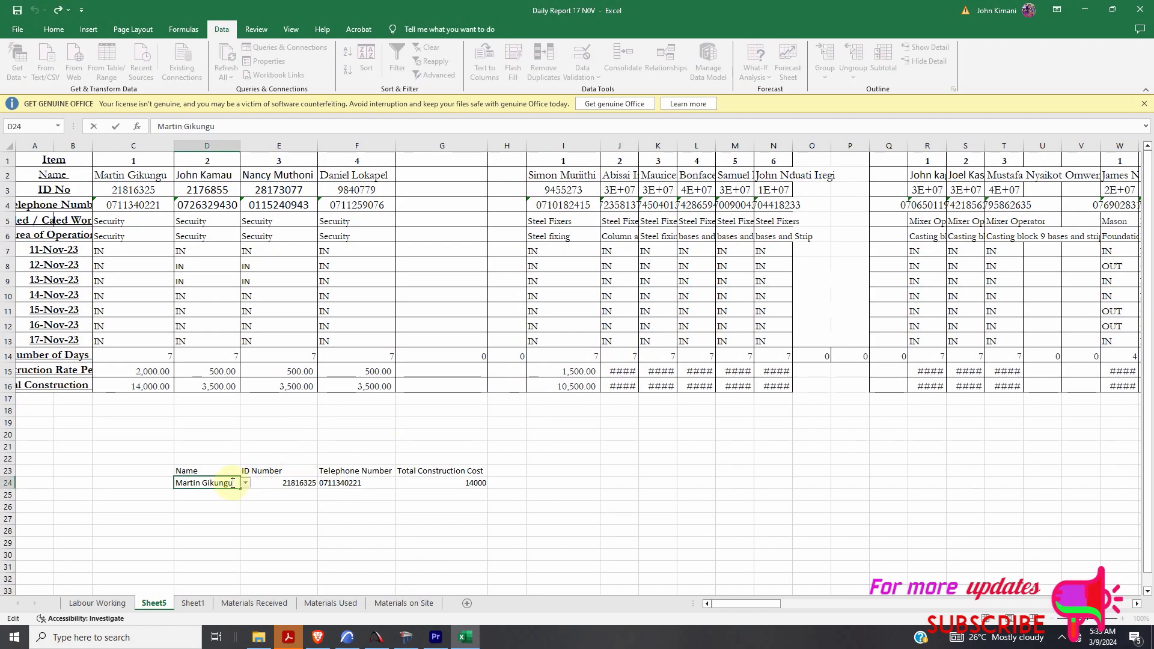
left_click_drag(235, 482, 173, 482)
key("ctrl+v")
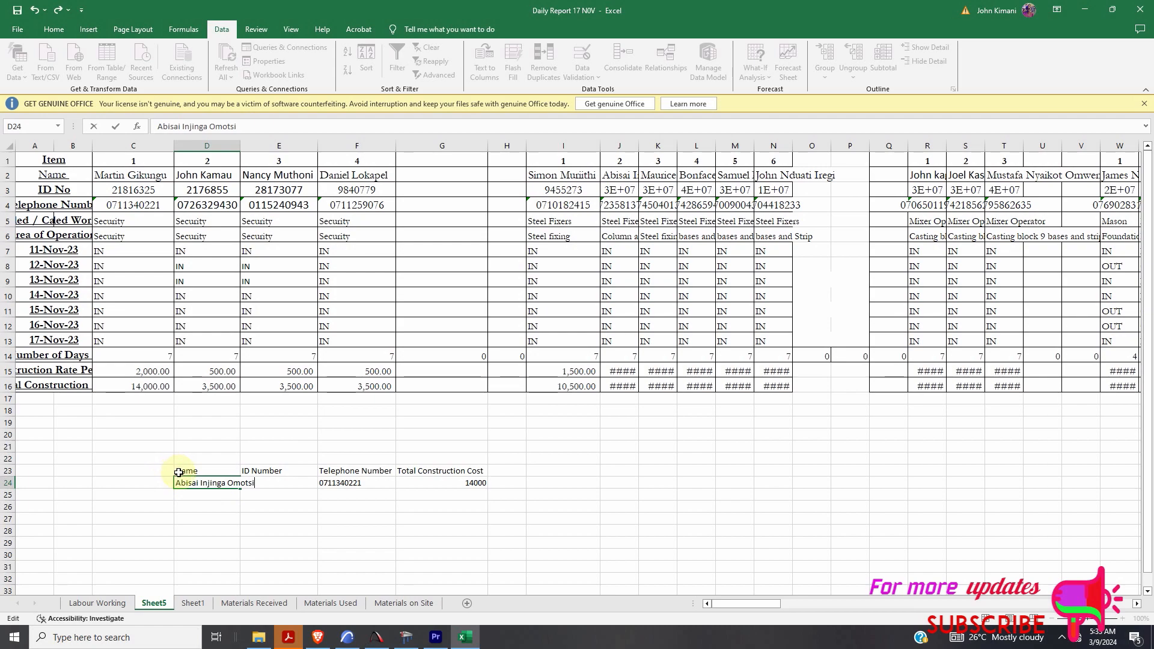
left_click(228, 425)
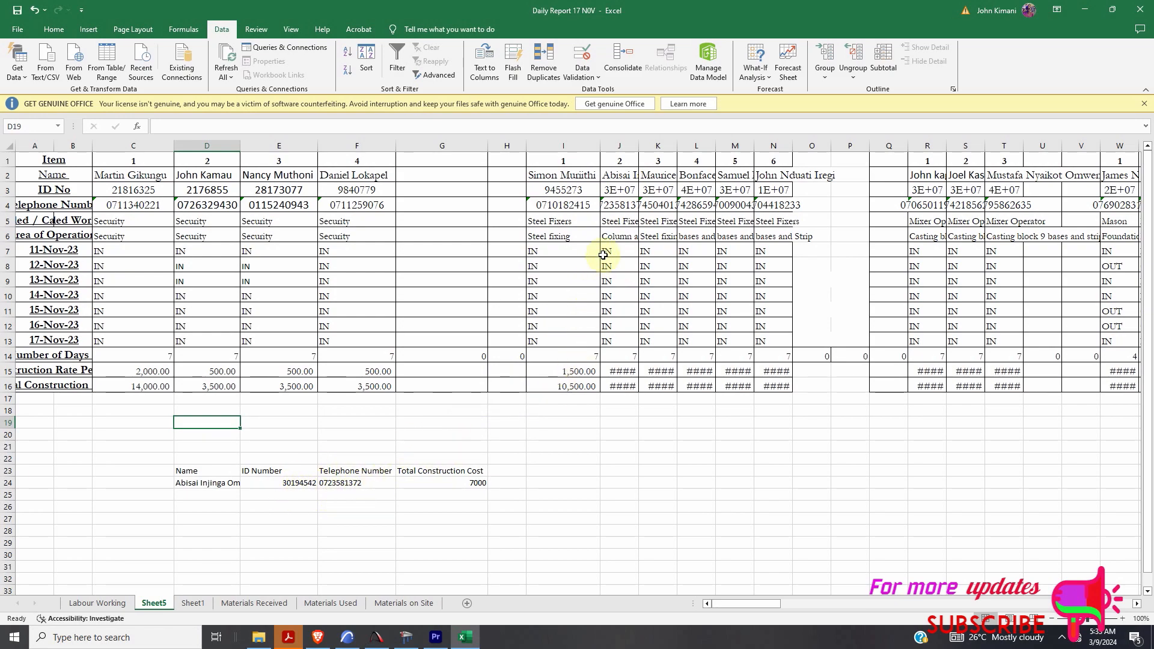
- Autofit column J so its worker's name, ID and area display fully
double_click(642, 145)
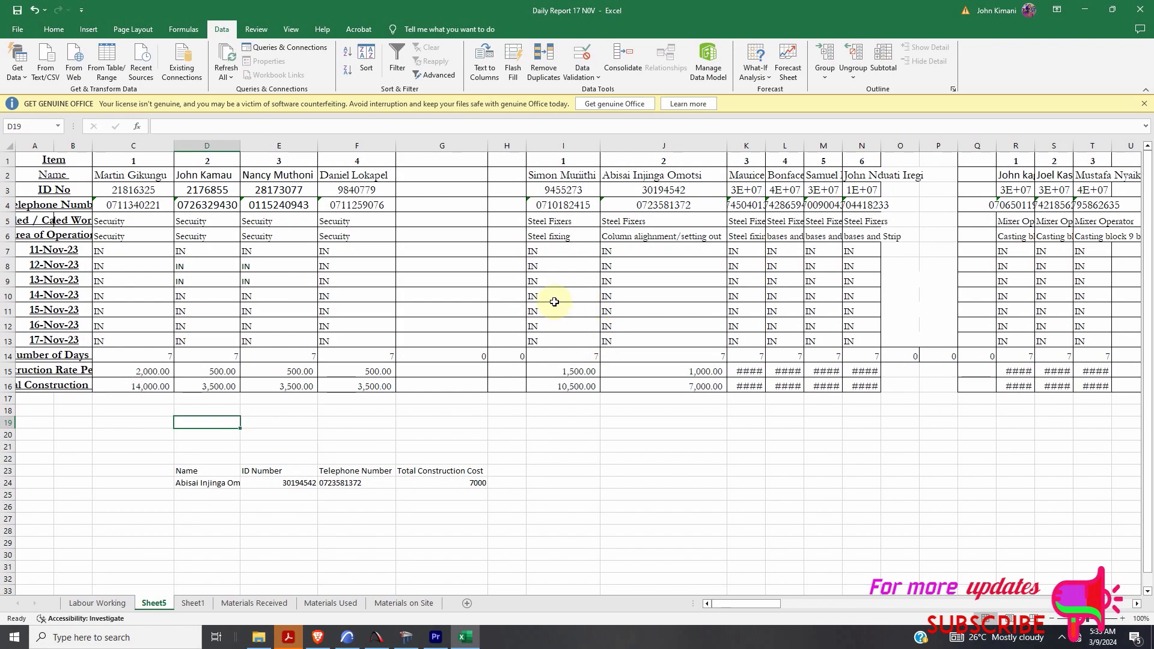
left_click(511, 471)
- Add the heading 'Area of operation' in H23 and clear the name pasted into H24
type("Area")
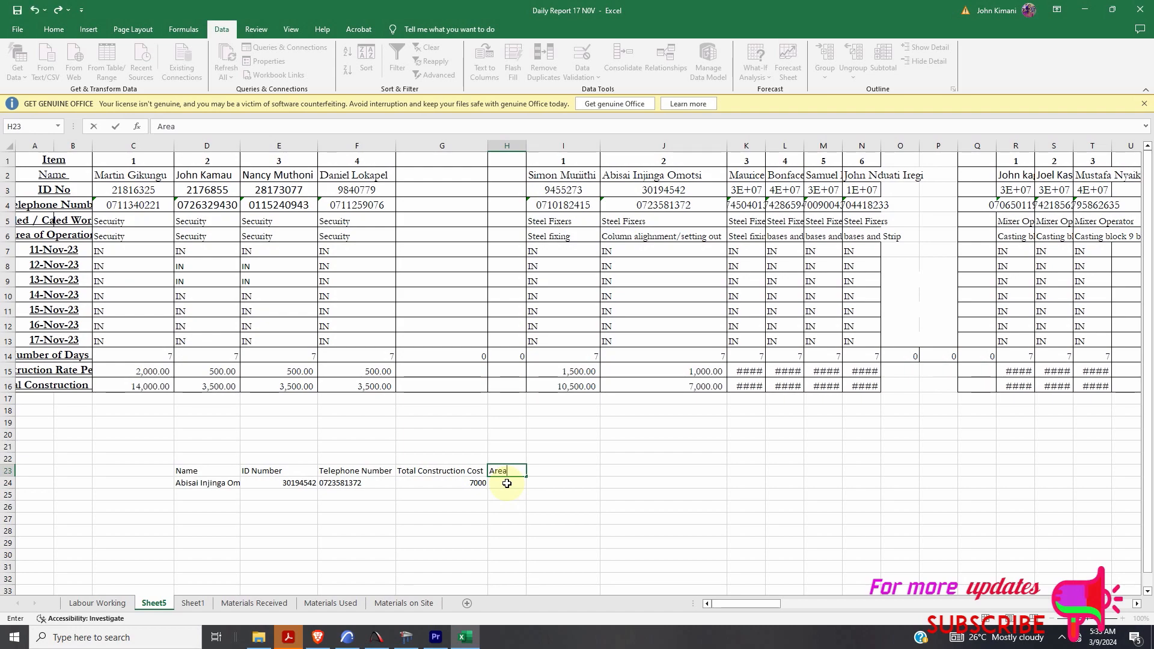
type("peration")
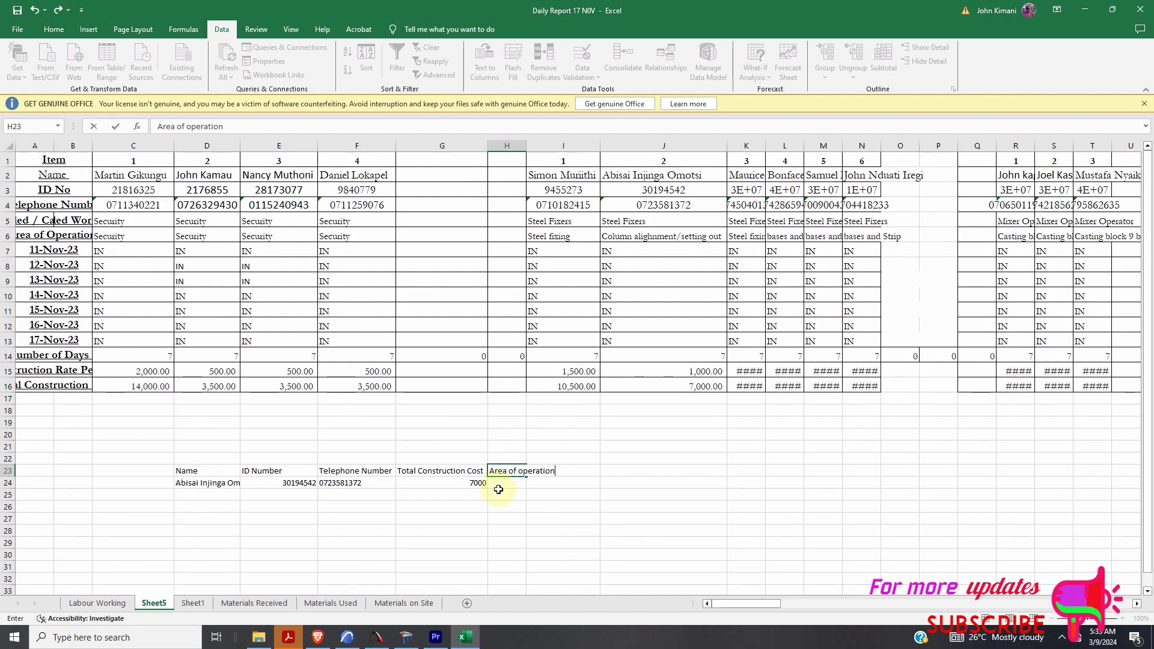
key("Return")
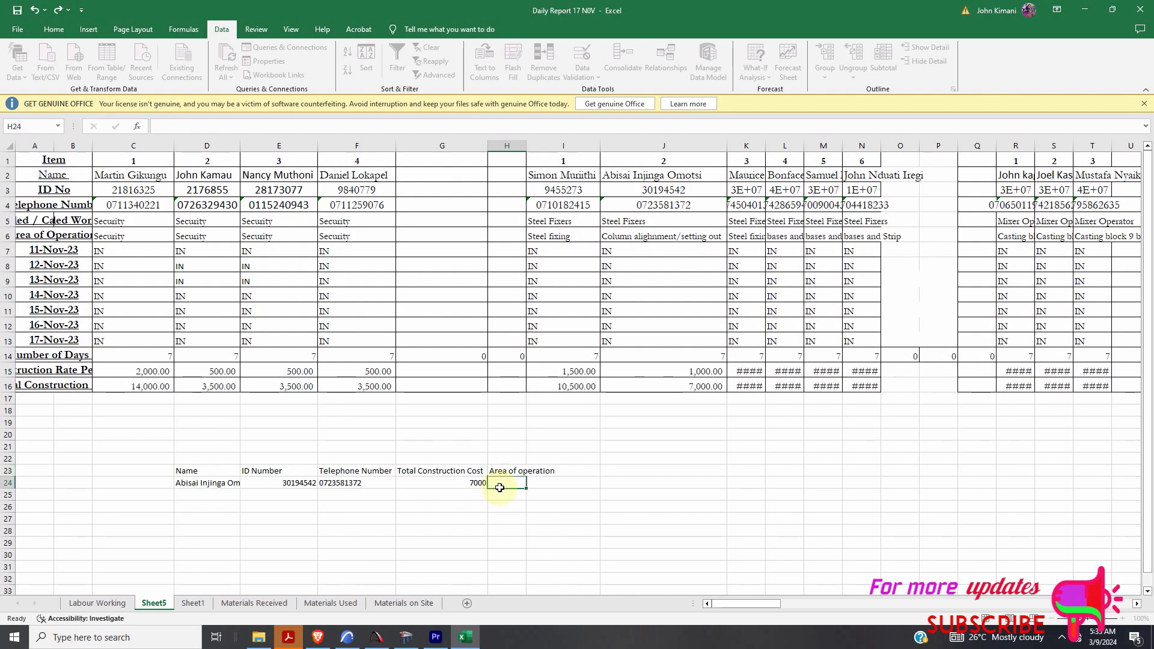
key("ctrl+v")
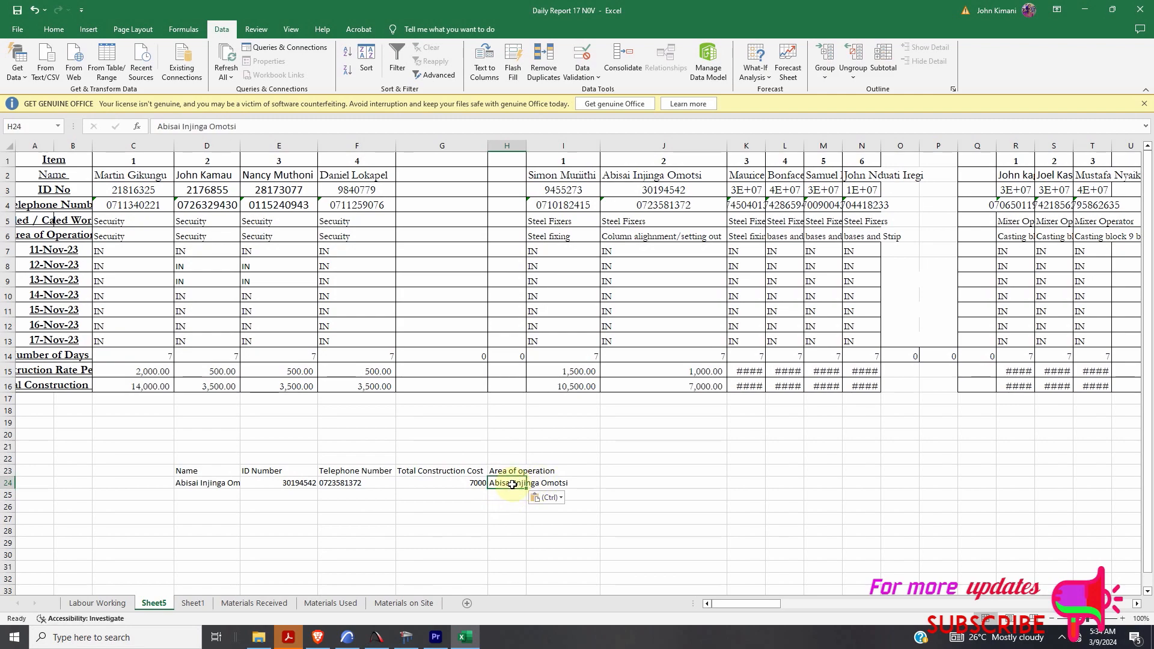
double_click(513, 482)
double_click(513, 483)
triple_click(512, 484)
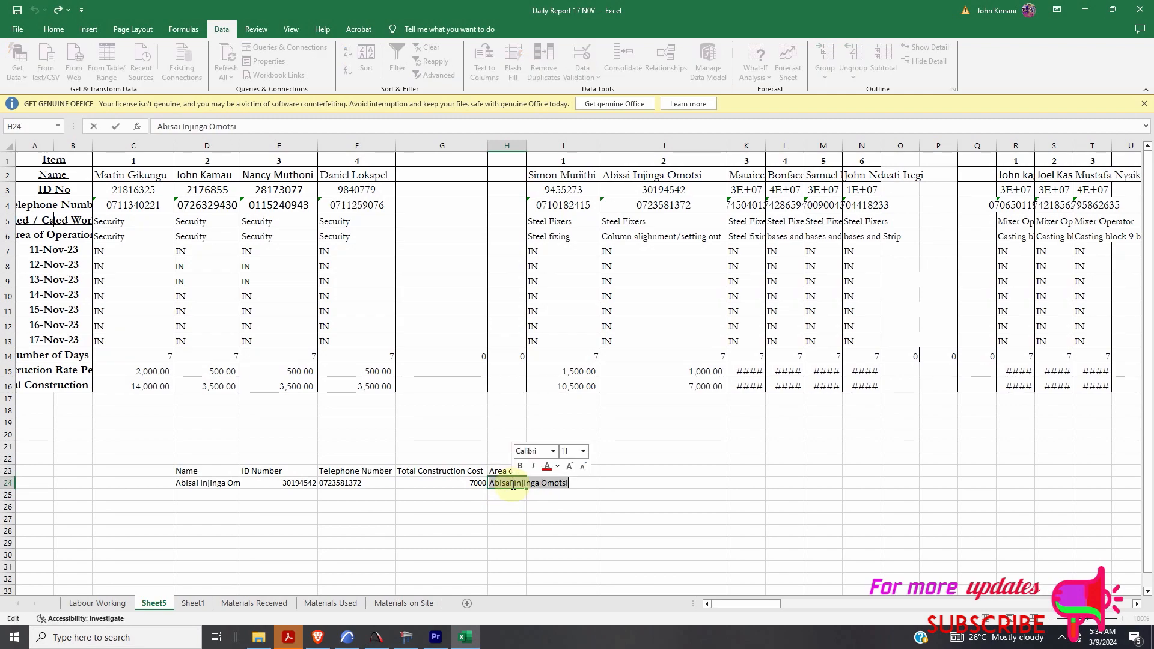
key("BackSpace")
- Enter =hlookup(D24,C2:FR16,5,false) in H24, returning Column alignment/setting out
type("=")
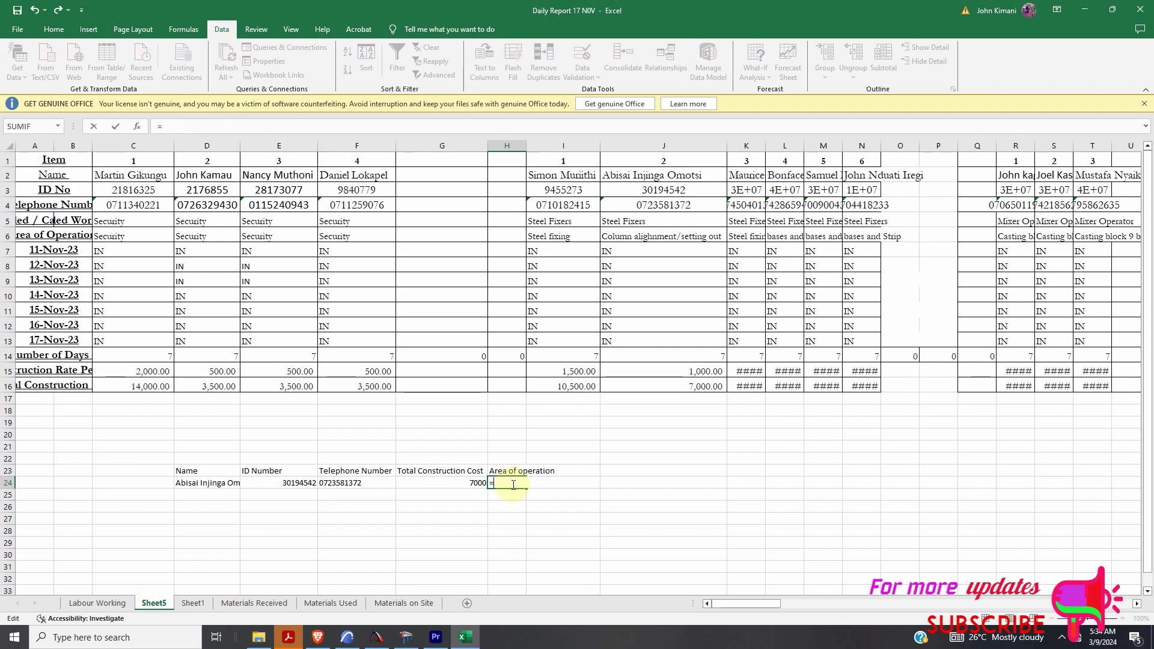
type("hloo")
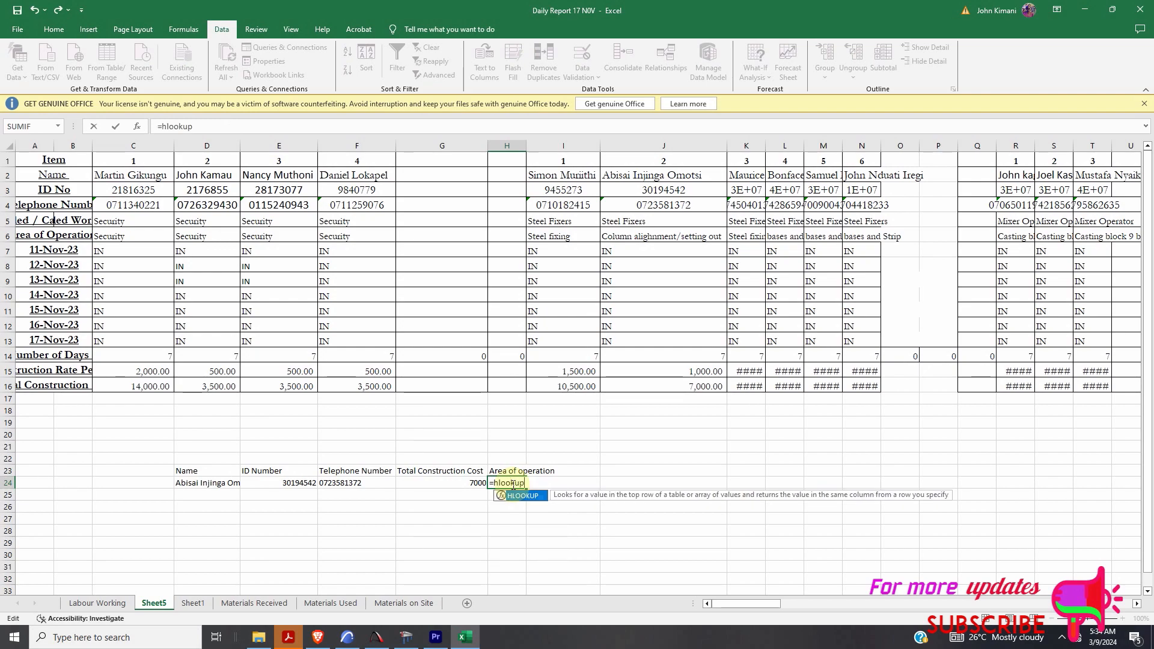
type("kup(")
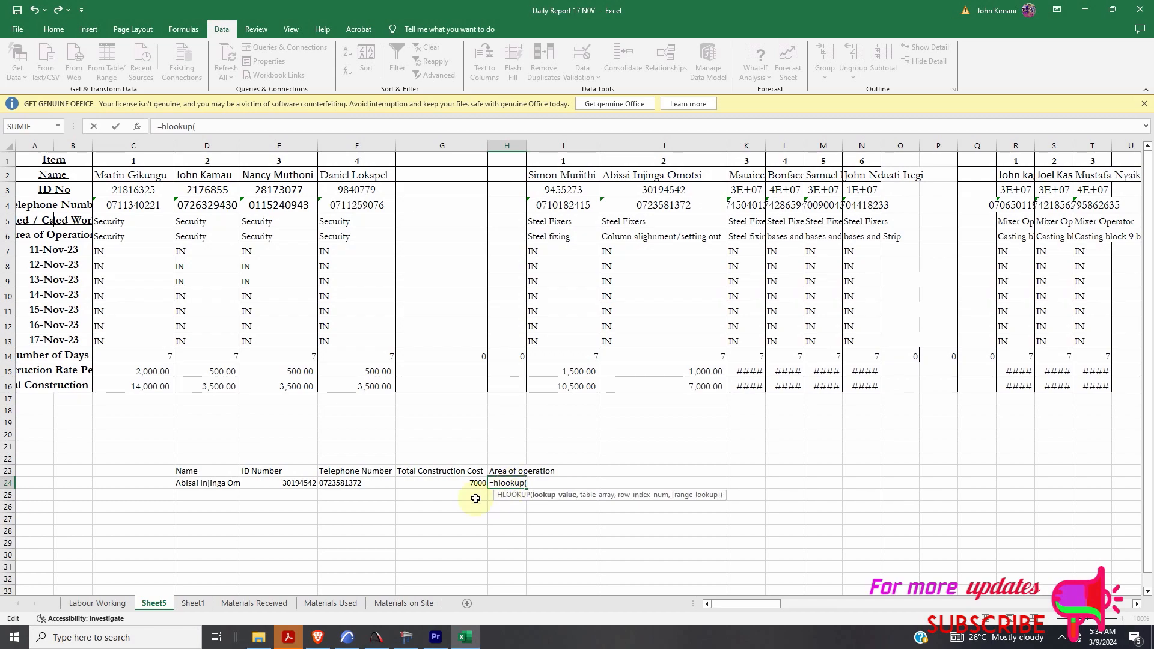
left_click(223, 484)
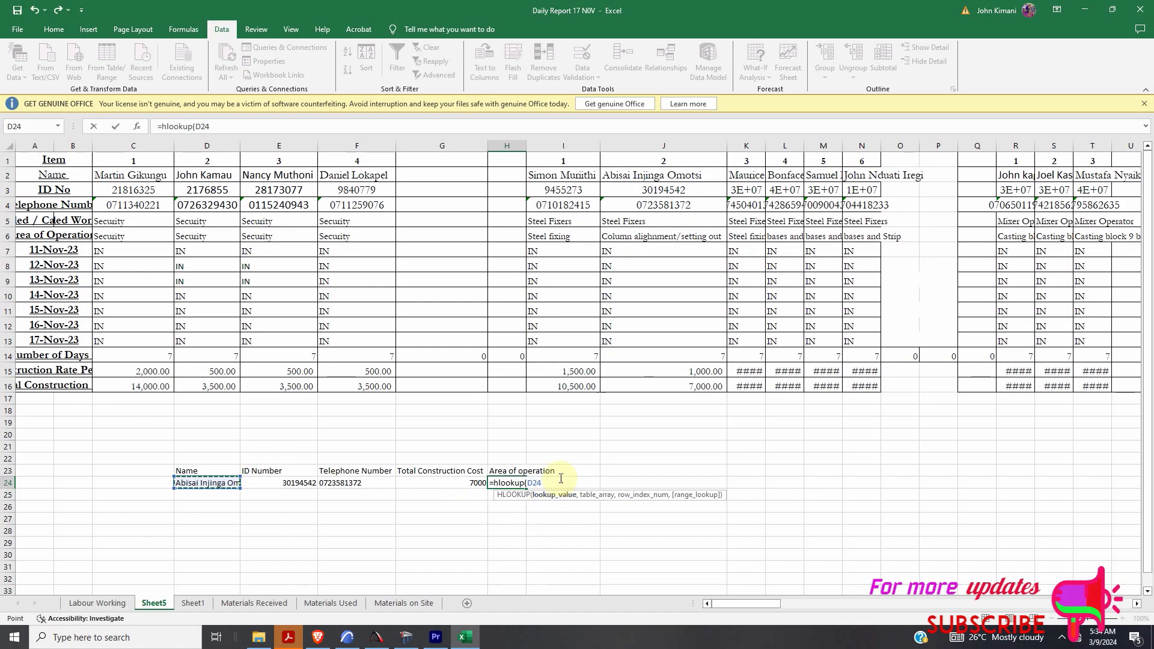
type(",")
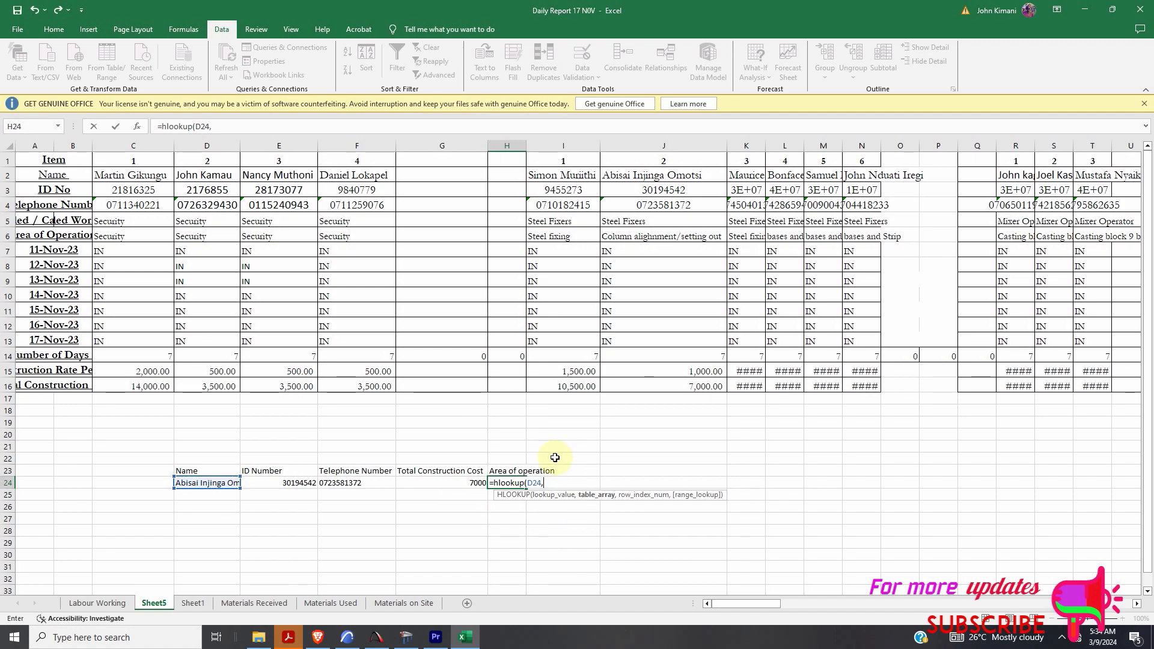
left_click_drag(129, 175, 961, 391)
left_click_drag(1120, 603, 718, 602)
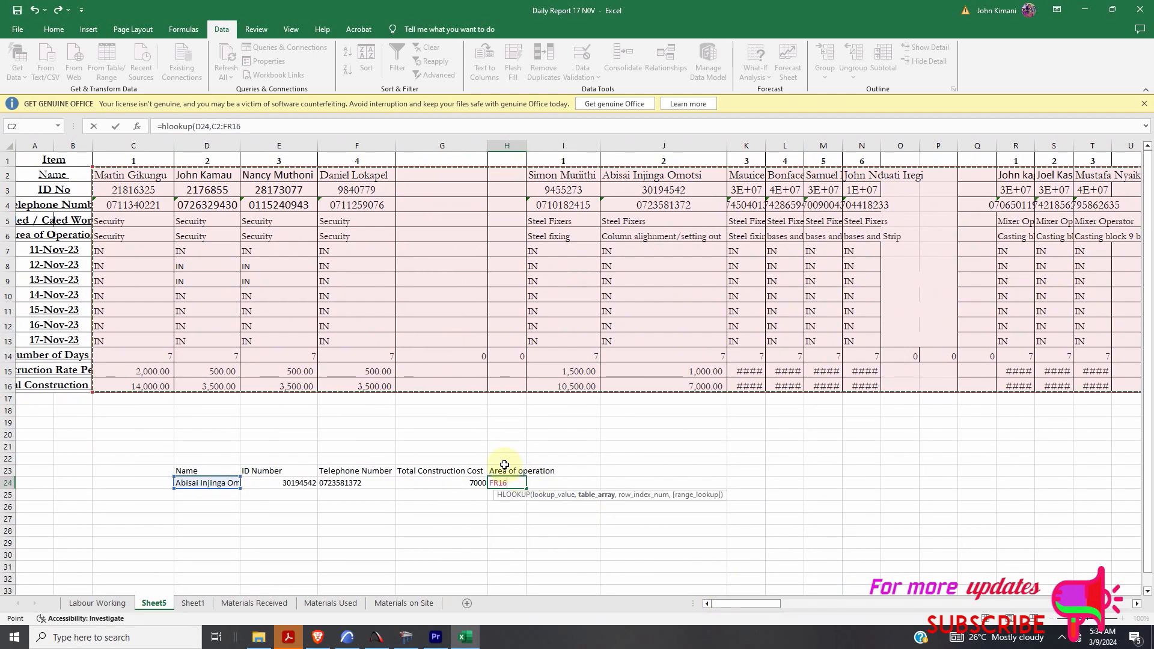
type(",5")
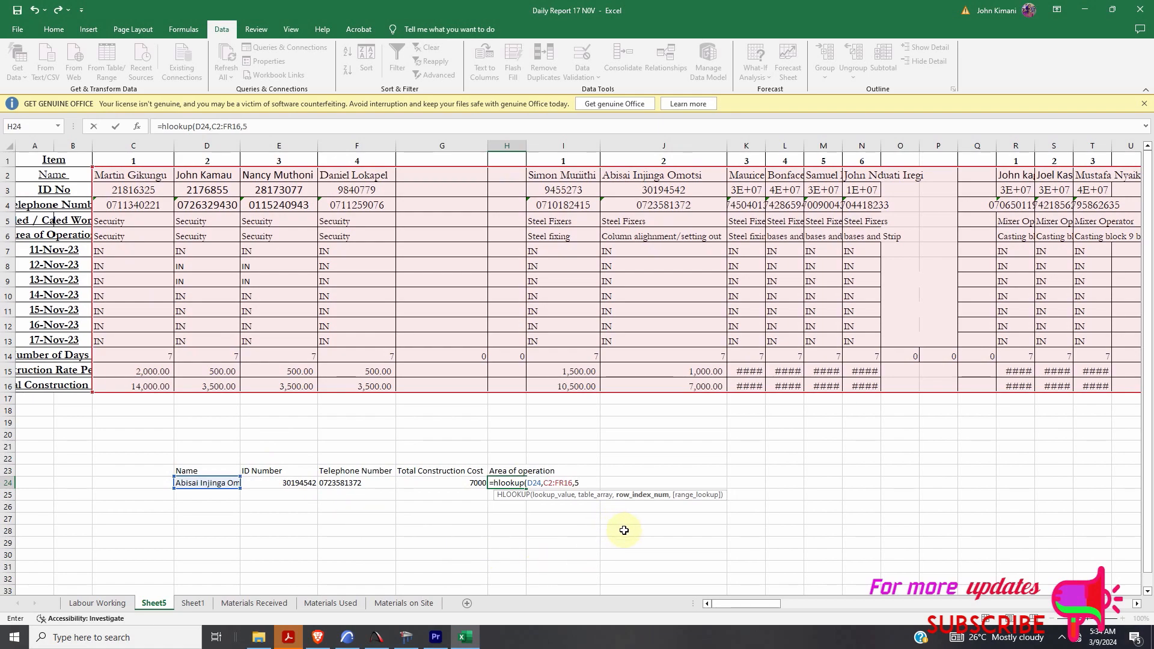
type(",f")
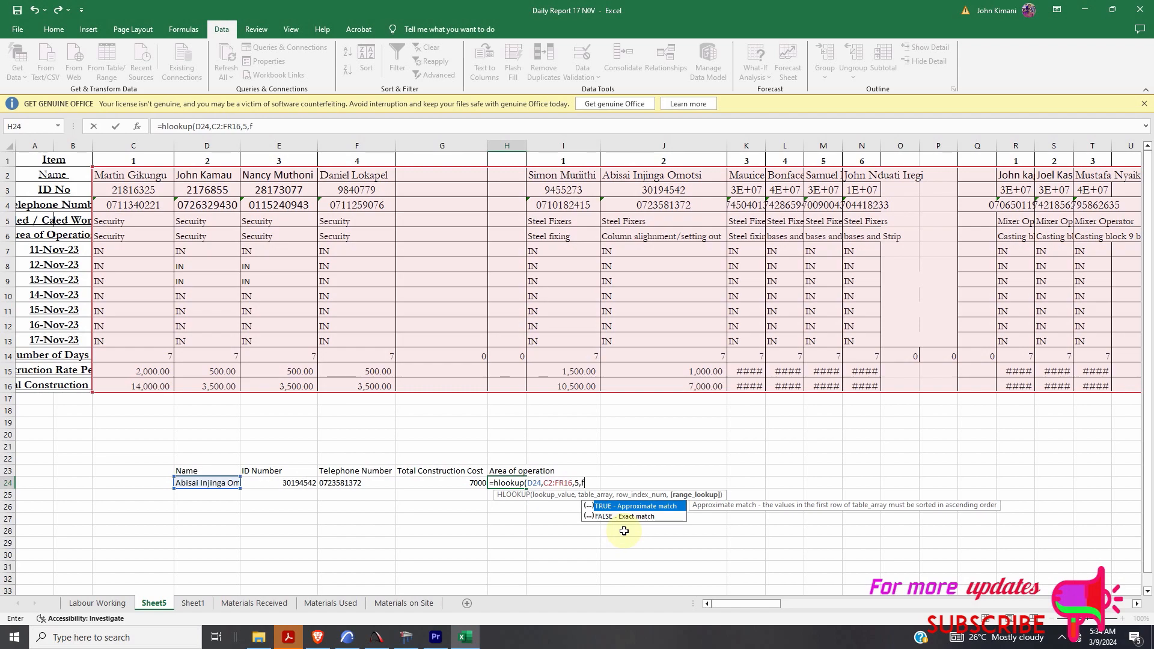
type("alse)")
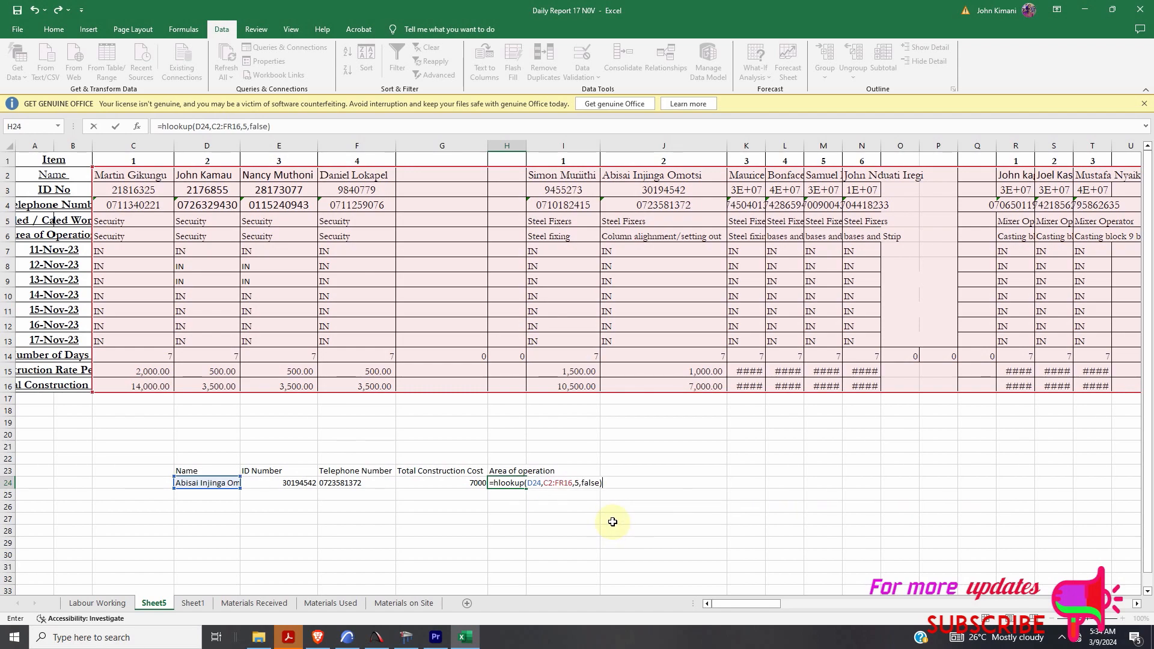
key("Return")
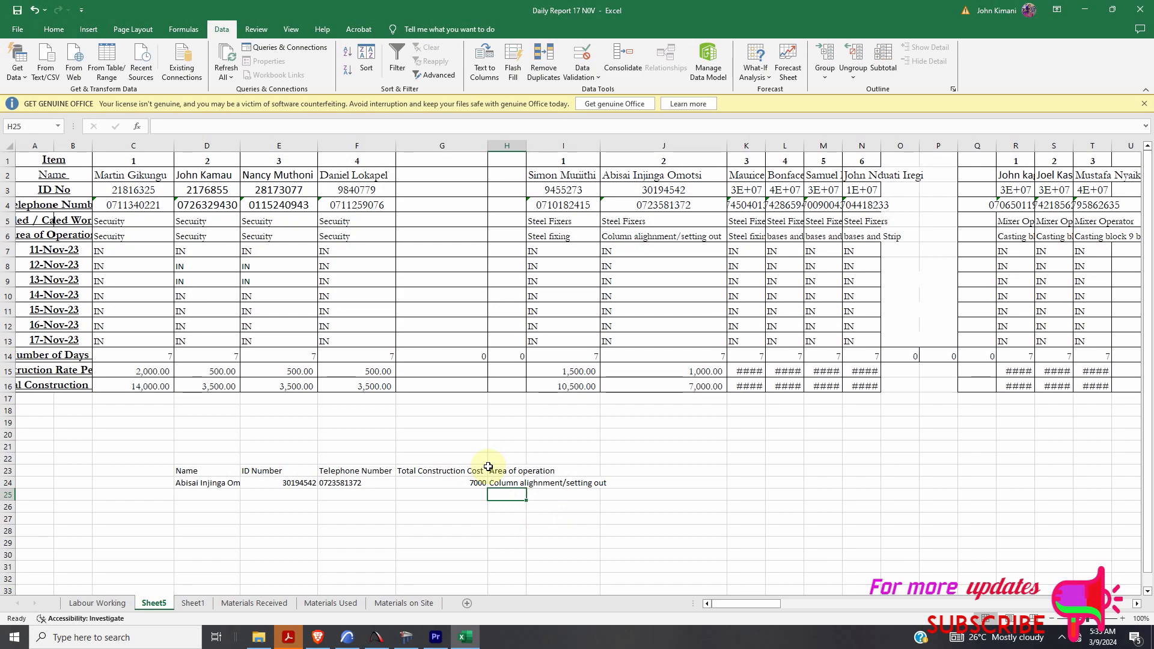
- Select the first worker from the D24 name dropdown to test the lookups
left_click(242, 482)
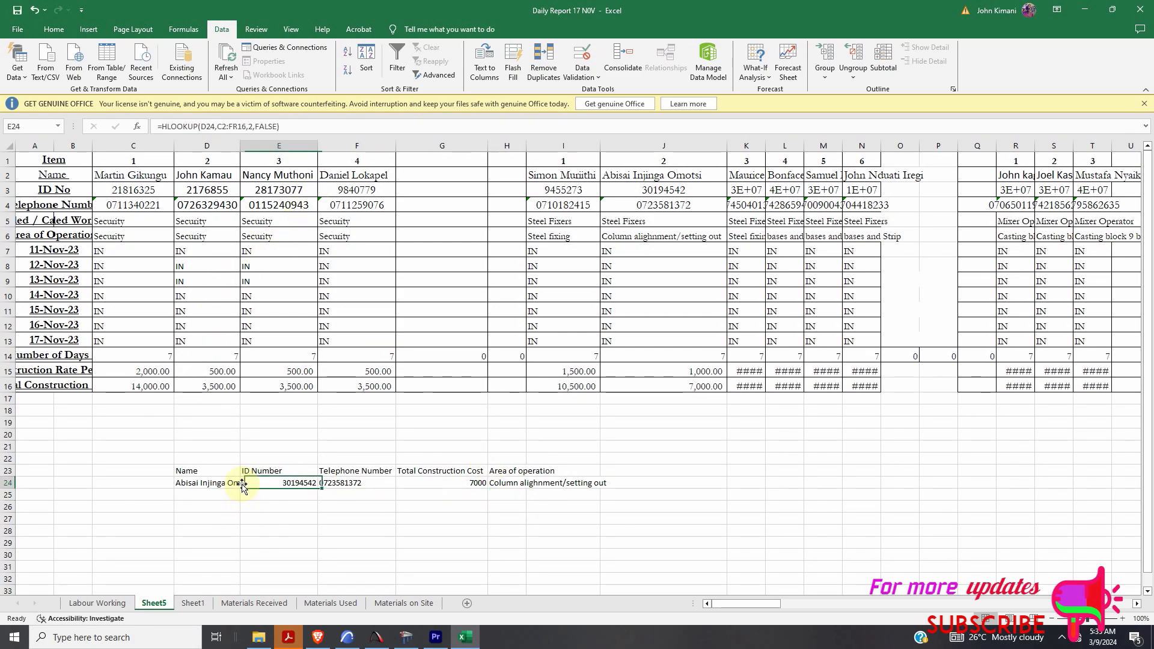
double_click(238, 483)
key("Escape")
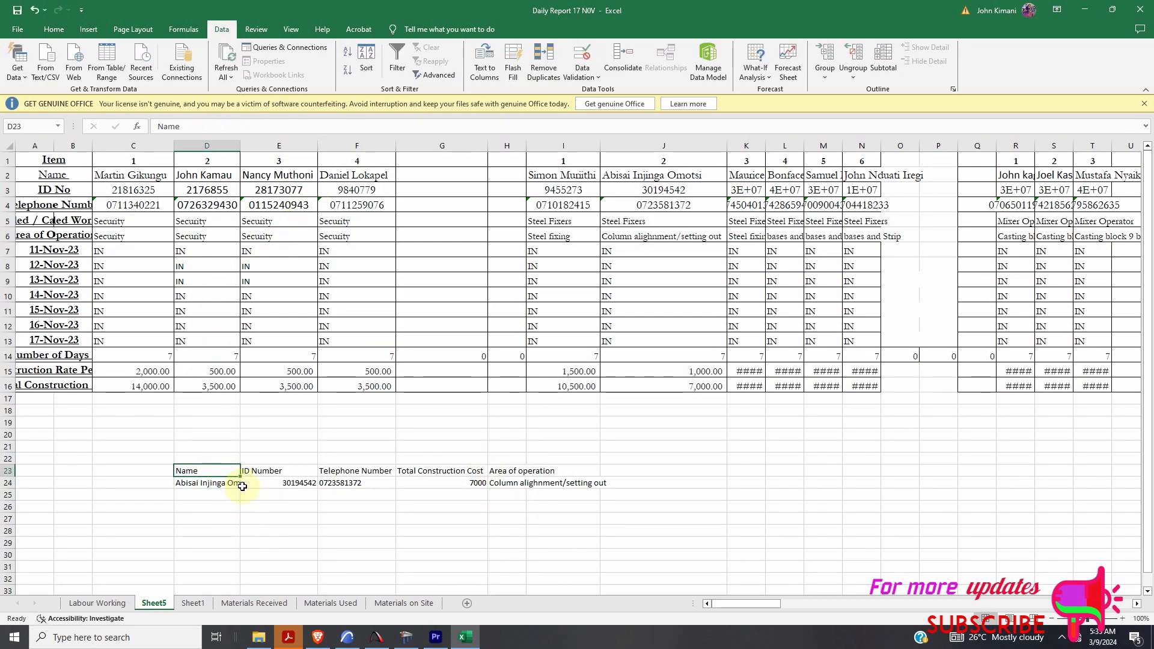
left_click(245, 483)
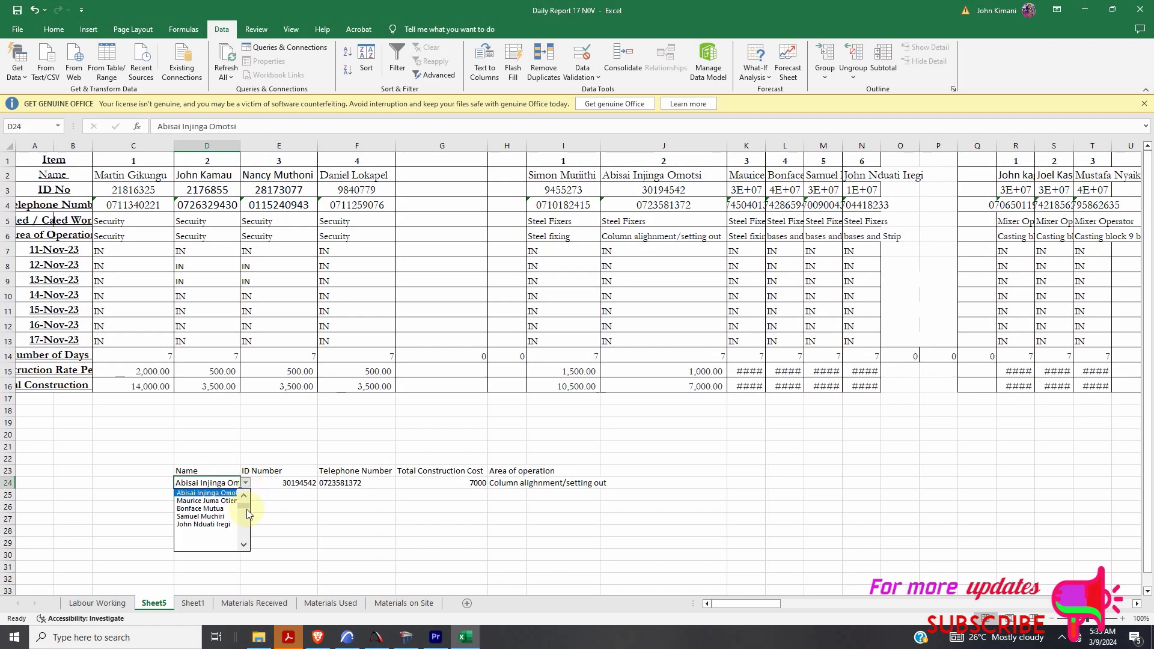
scroll(248, 512, "down", 2)
scroll(241, 505, "up", 2)
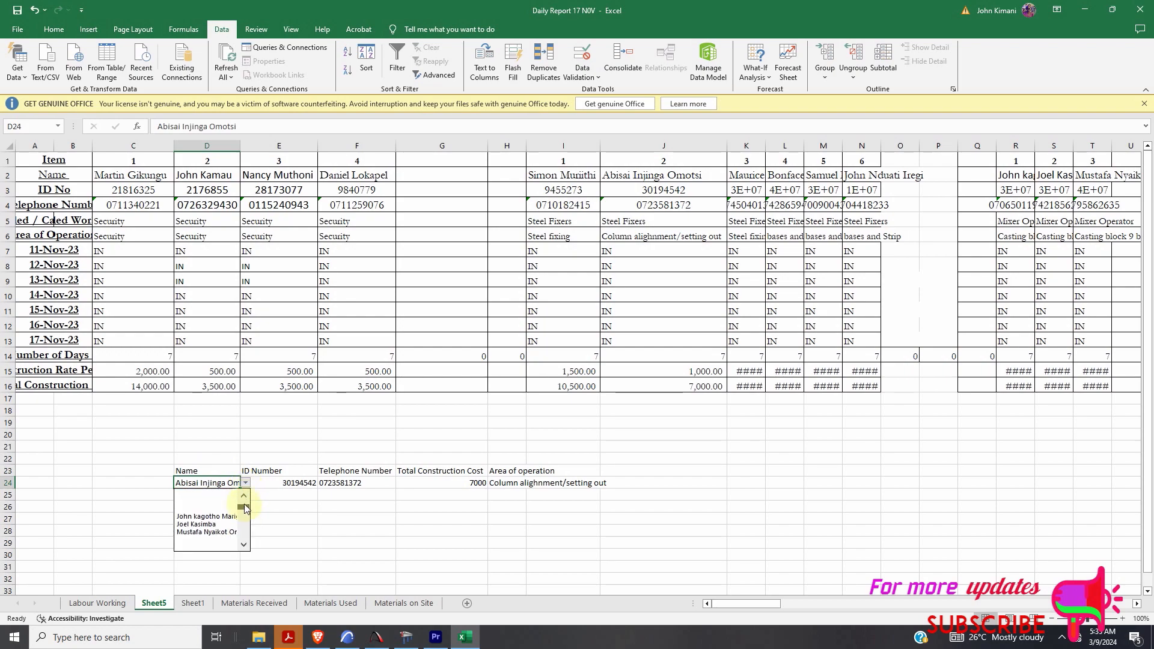
left_click(207, 492)
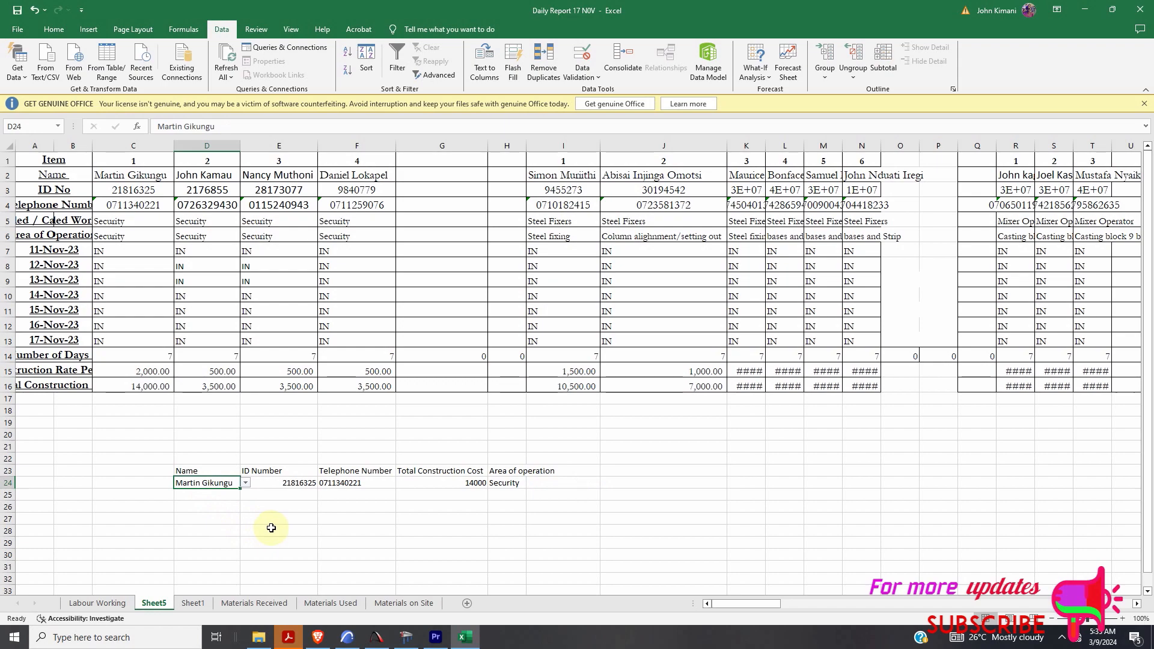
- Switch D24 to two other workers and watch the HLOOKUP results refresh
left_click(247, 484)
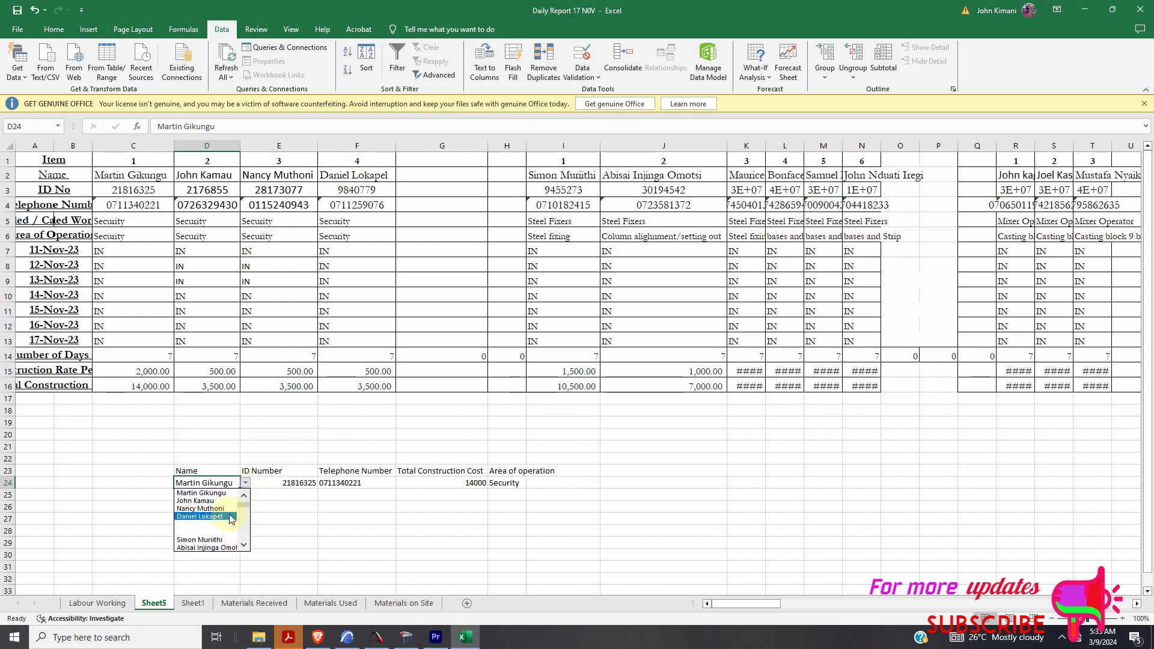
scroll(238, 537, "down", 5)
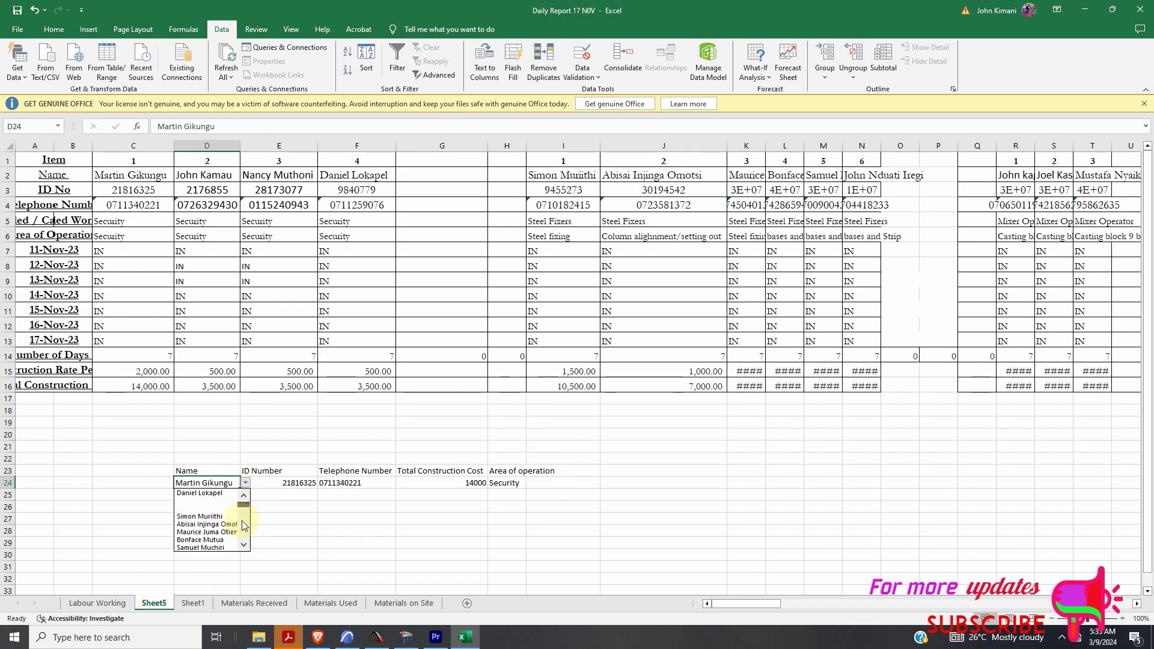
left_click(205, 539)
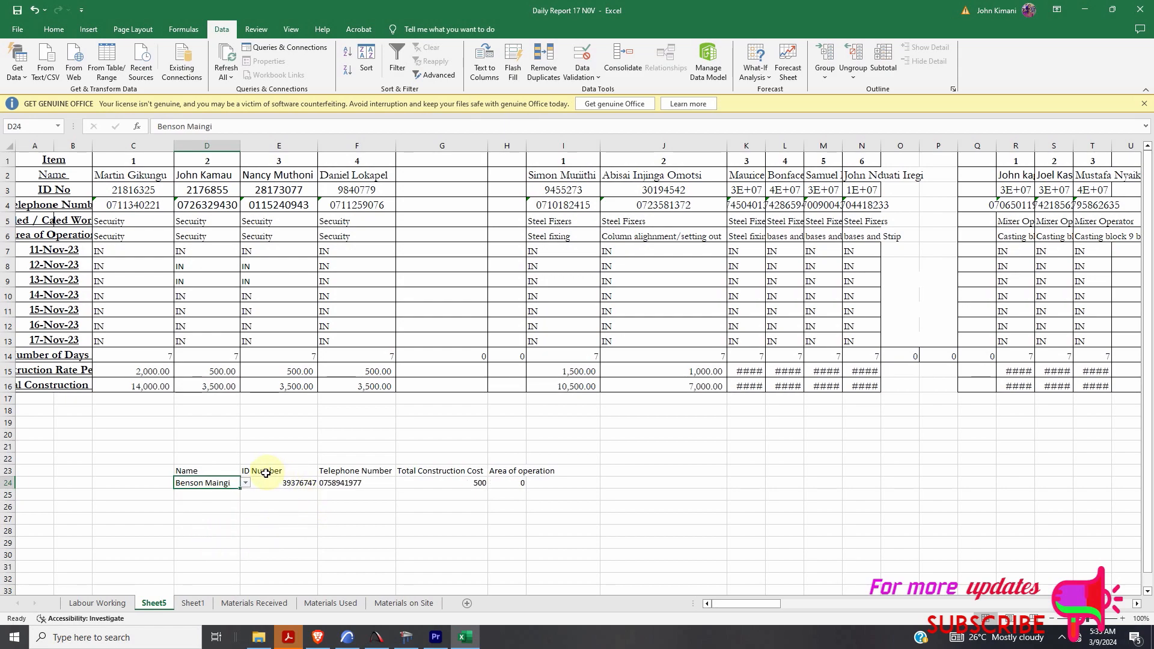
left_click(246, 483)
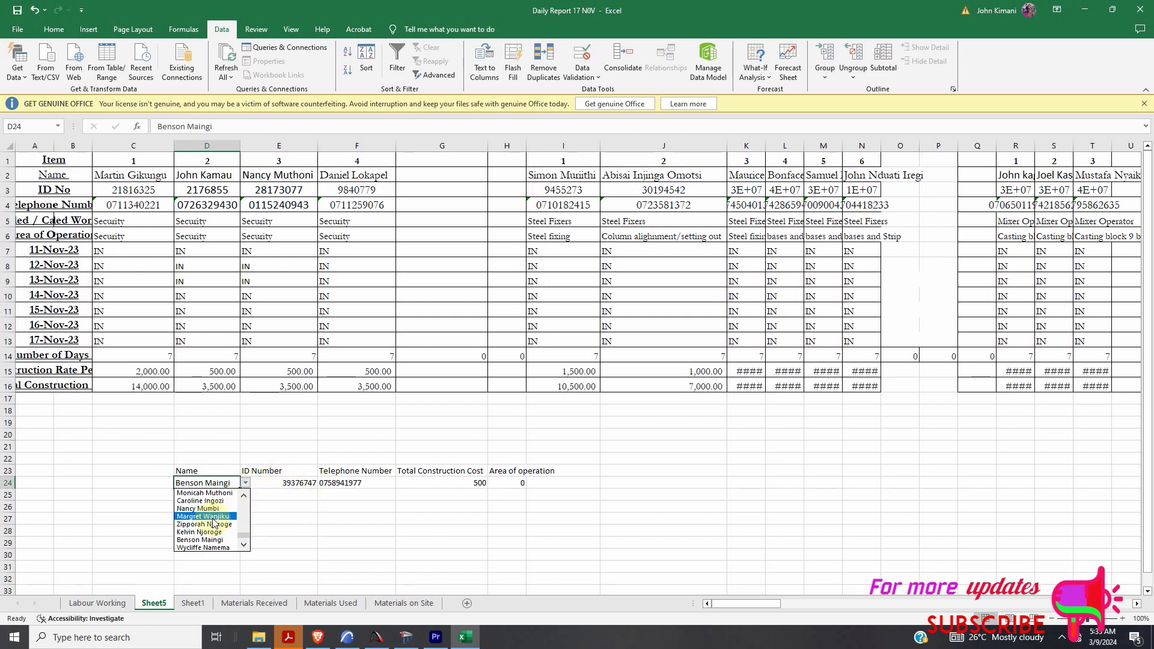
left_click(210, 519)
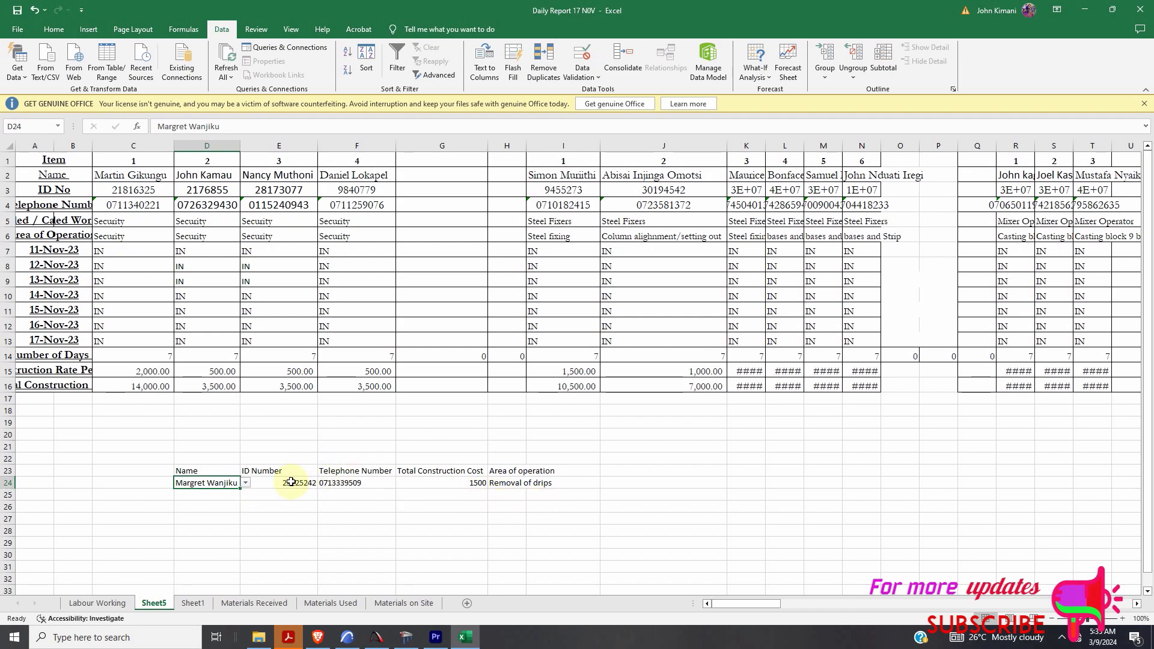
- Pick another worker in D24, giving cost 2000 and area Casting of boundary wall and one bedroom block
left_click(246, 483)
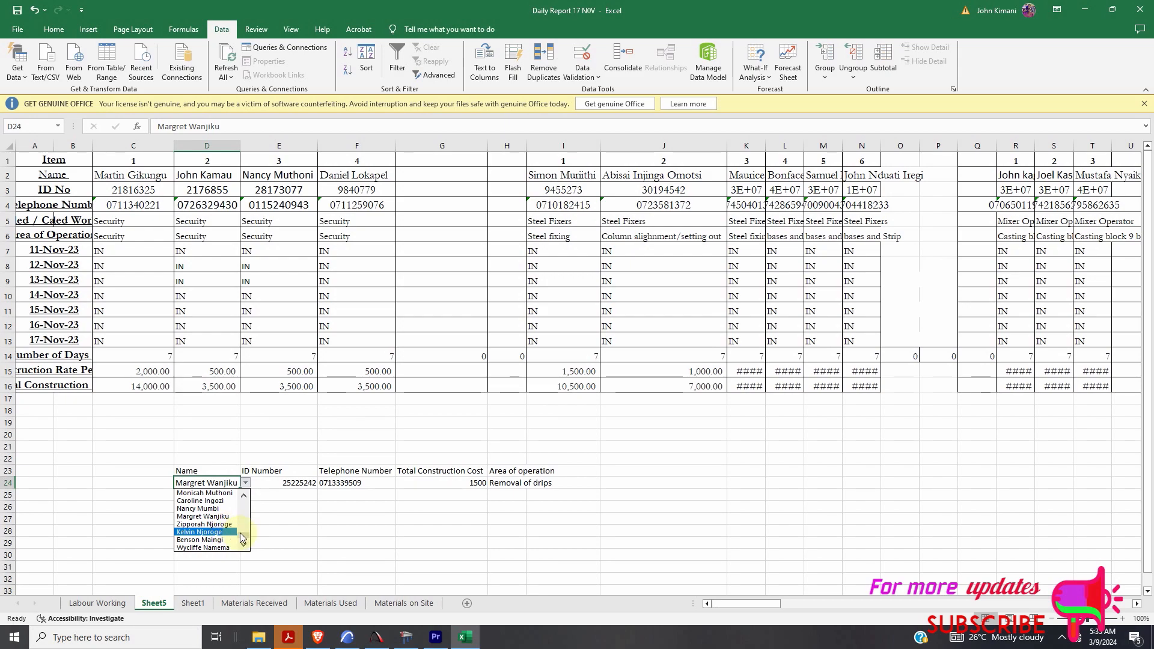
left_click_drag(240, 533, 239, 522)
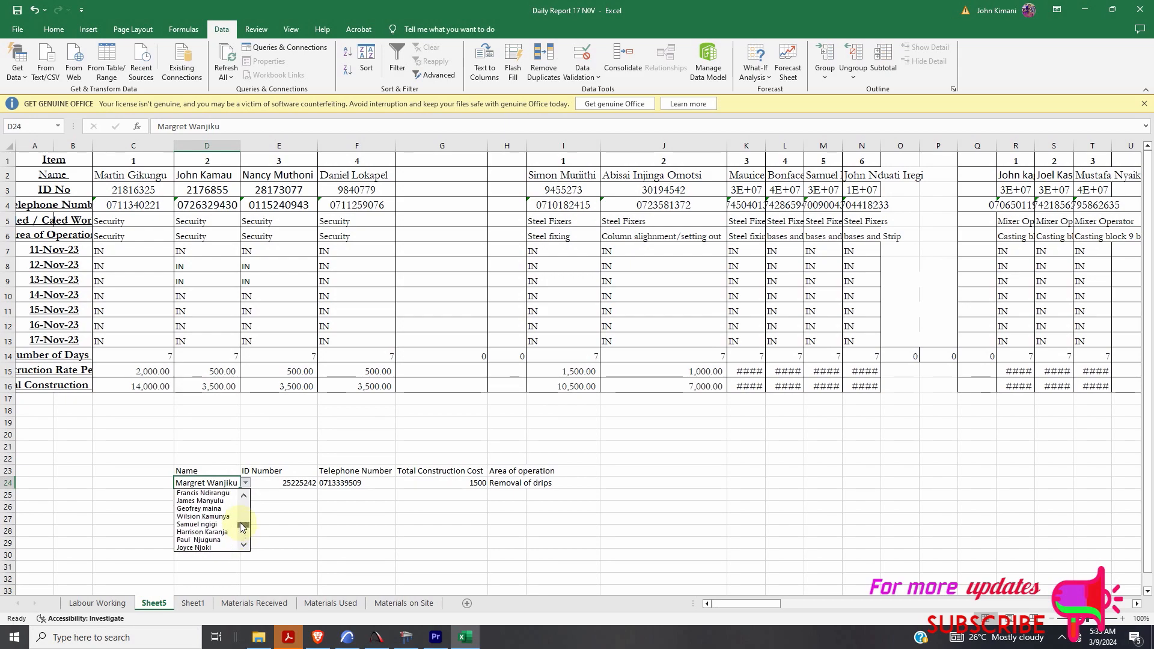
left_click(211, 509)
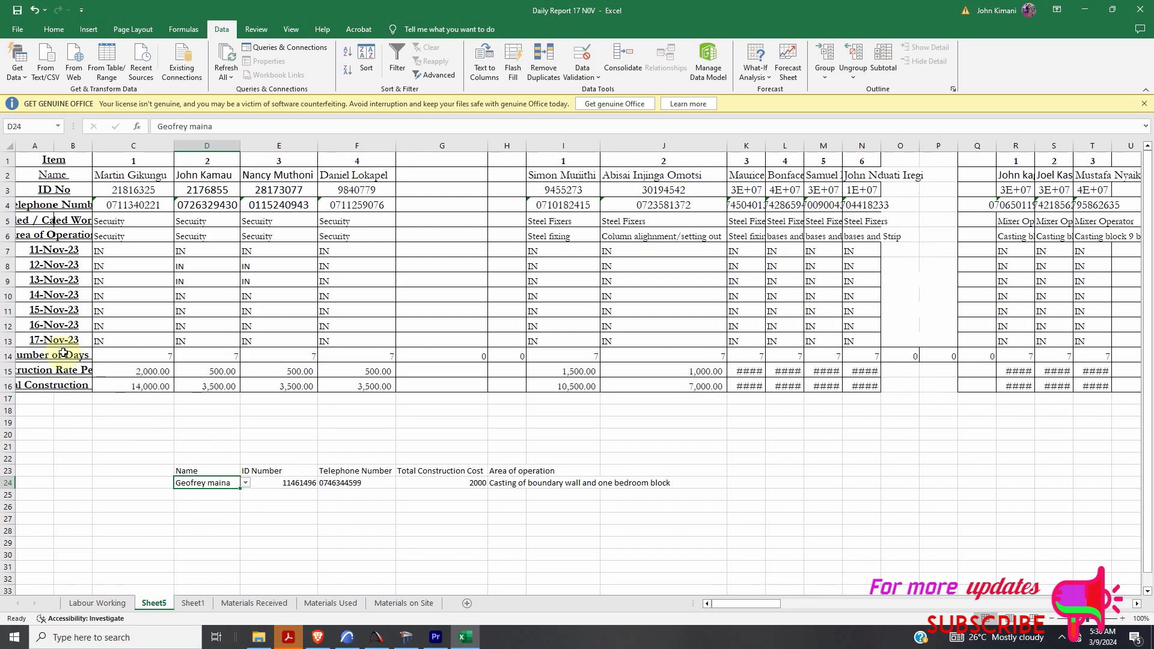
left_click(1059, 642)
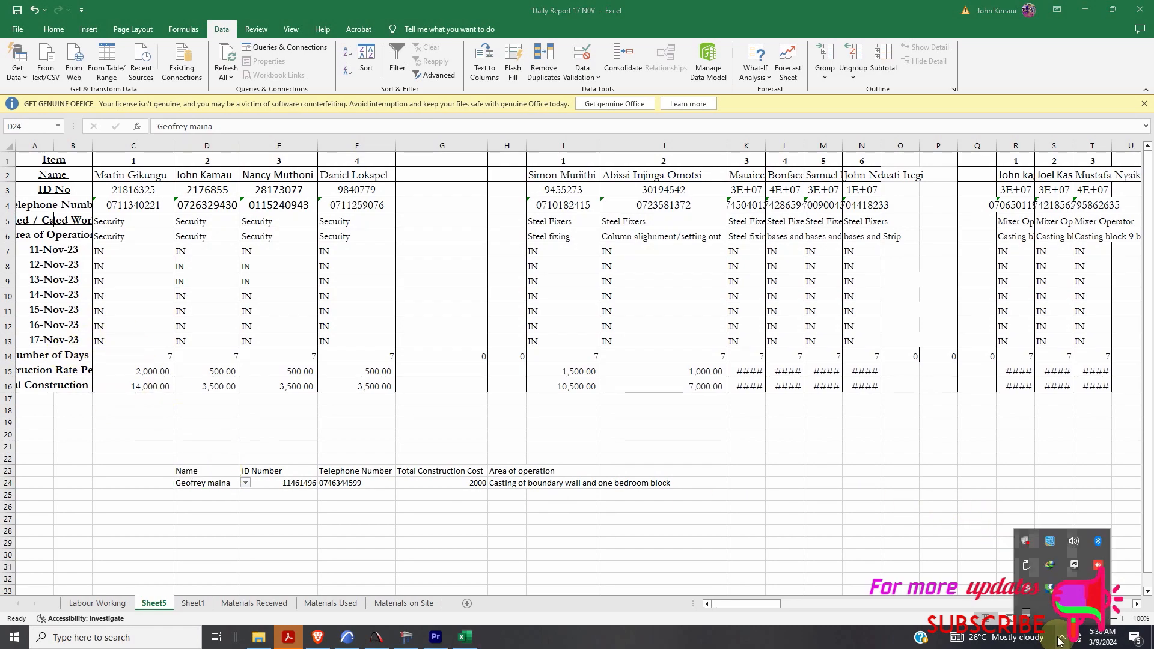
left_click(1097, 564)
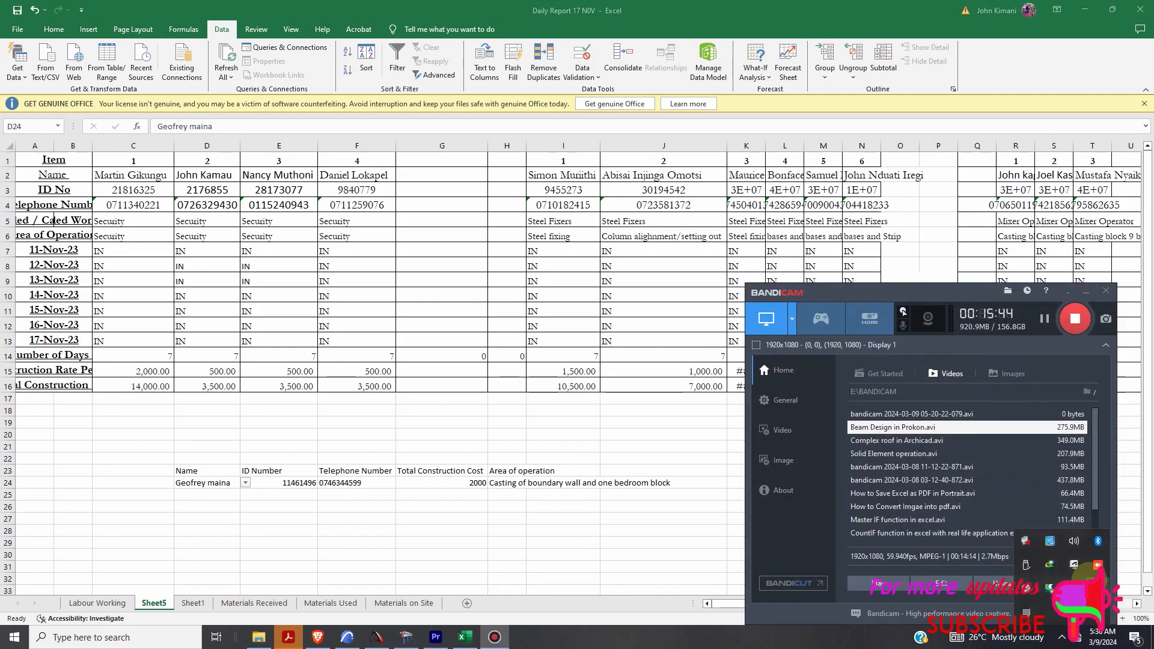